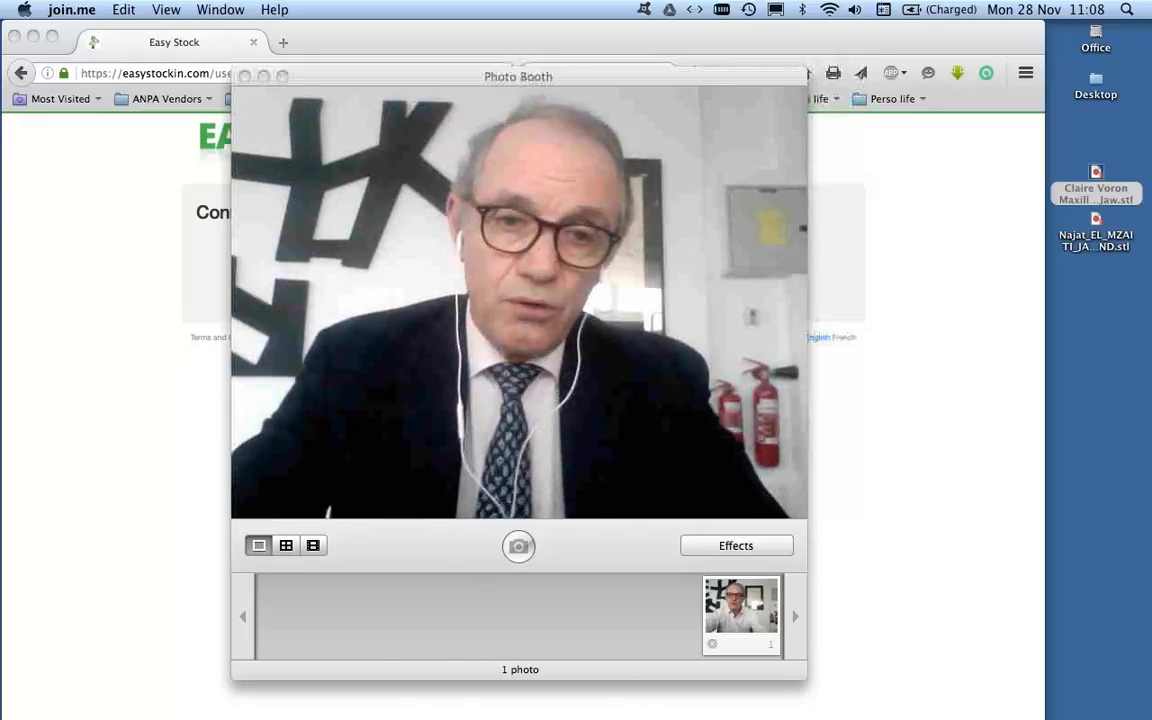
Bring the Firefox window with the Easy Stock-in login page in front of Photo Booth
{"action": "left_click", "coordinate": [953, 390]}
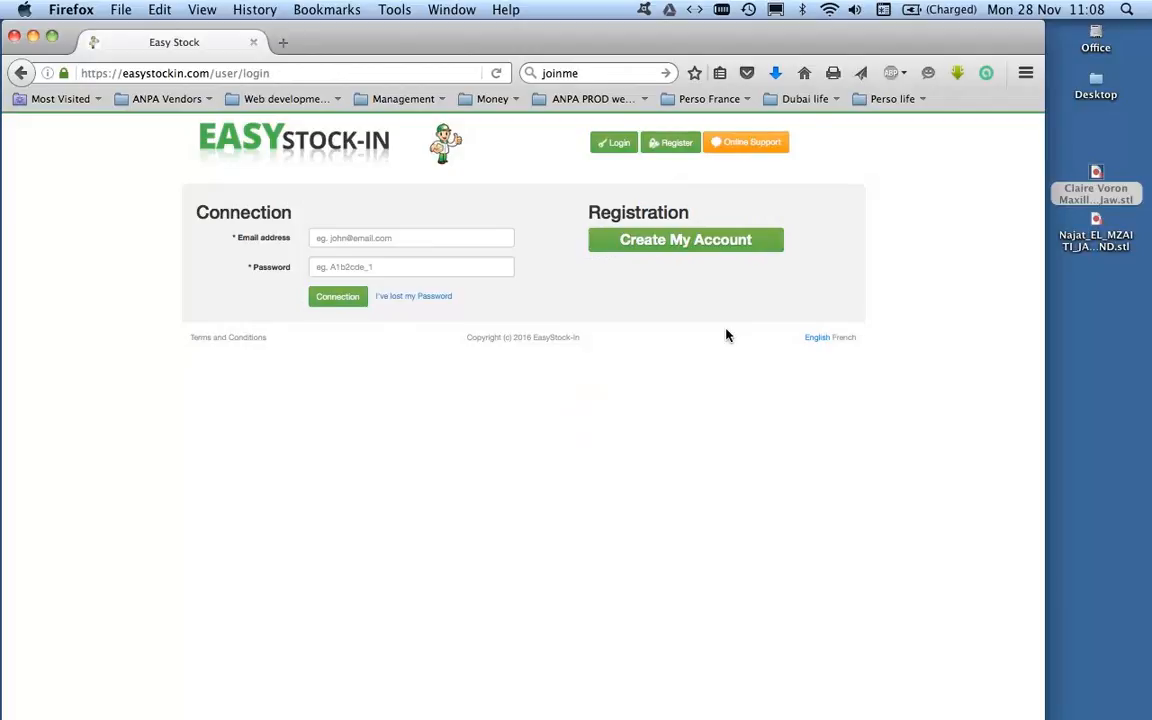
{"action": "left_click", "coordinate": [676, 241]}
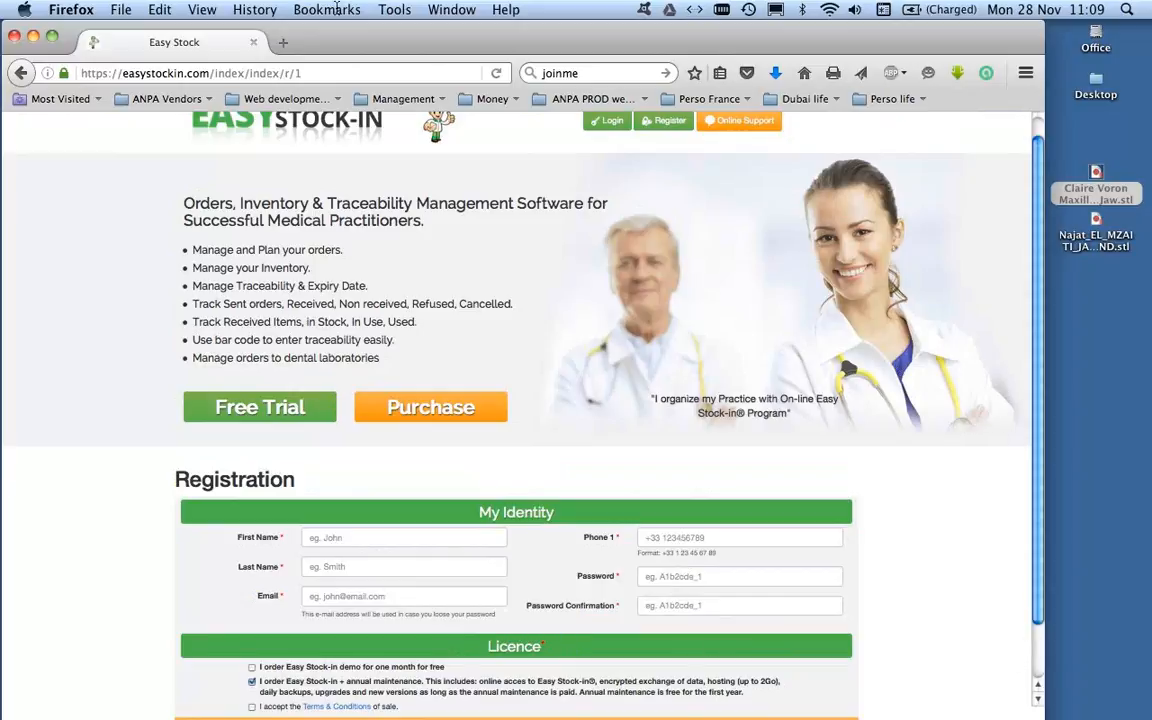
{"action": "left_click", "coordinate": [53, 39]}
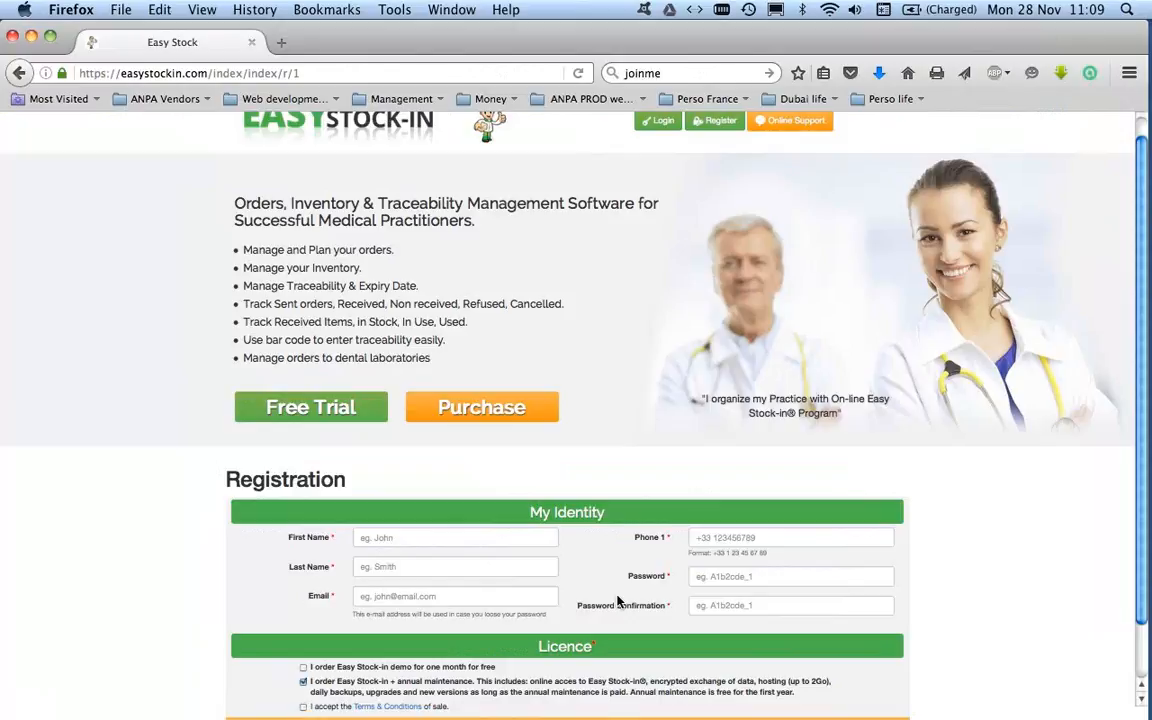
{"action": "scroll", "coordinate": [1080, 492], "scroll_direction": "down", "scroll_amount": 2}
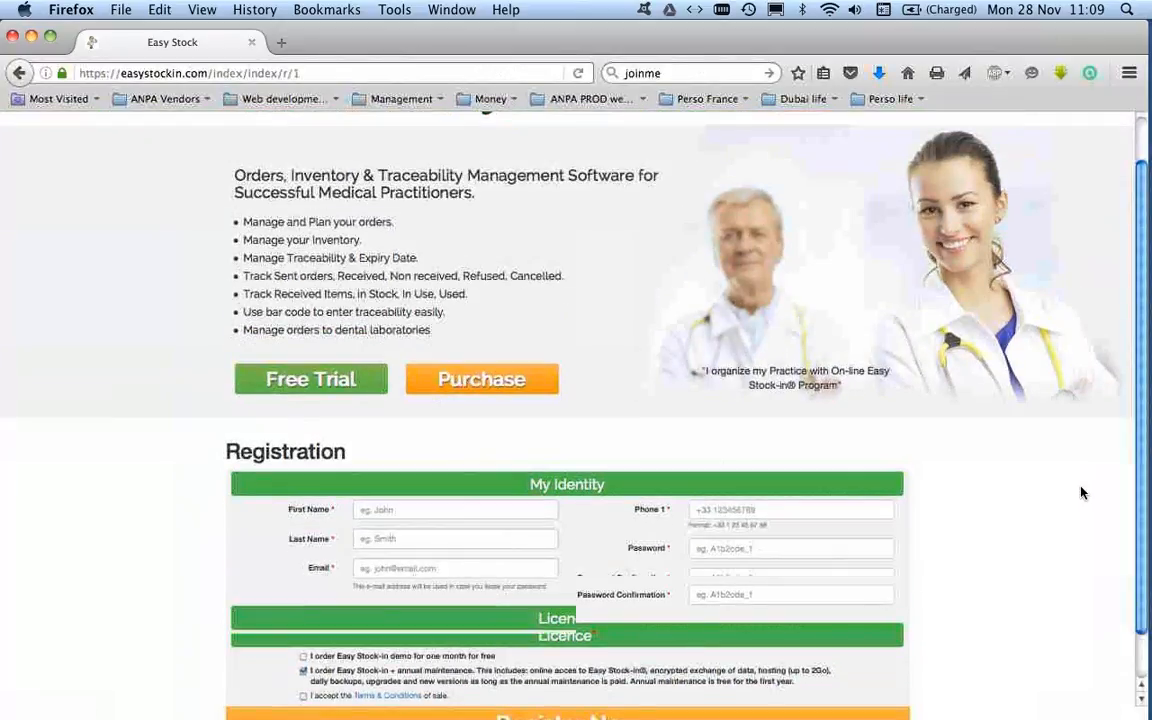
{"action": "scroll", "coordinate": [1080, 490], "scroll_direction": "up", "scroll_amount": 3}
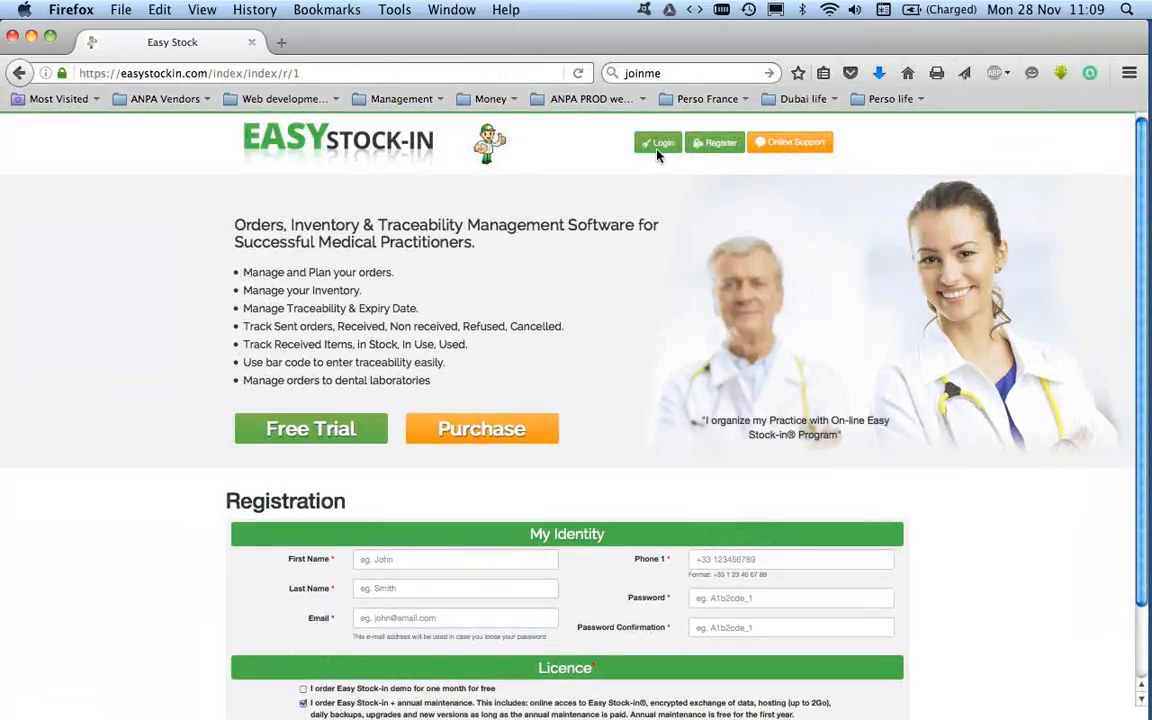
{"action": "left_click", "coordinate": [667, 148]}
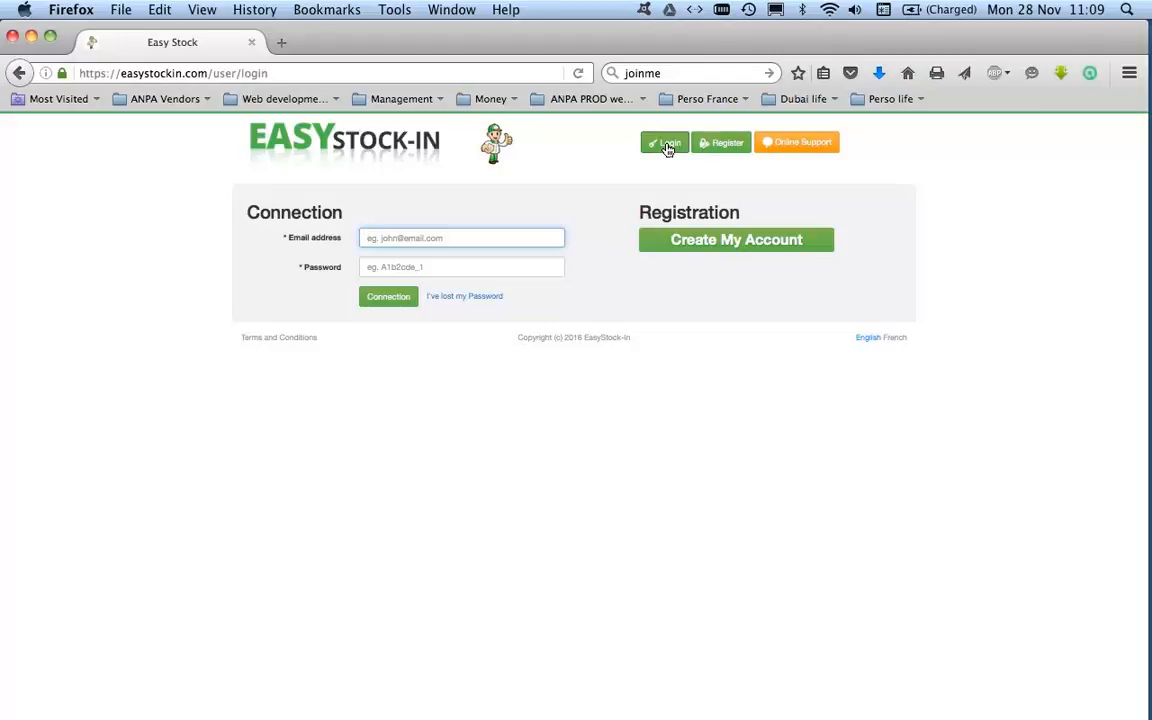
Switch between the join.me app and the Easy Stock-in login page
{"action": "left_click", "coordinate": [1079, 66]}
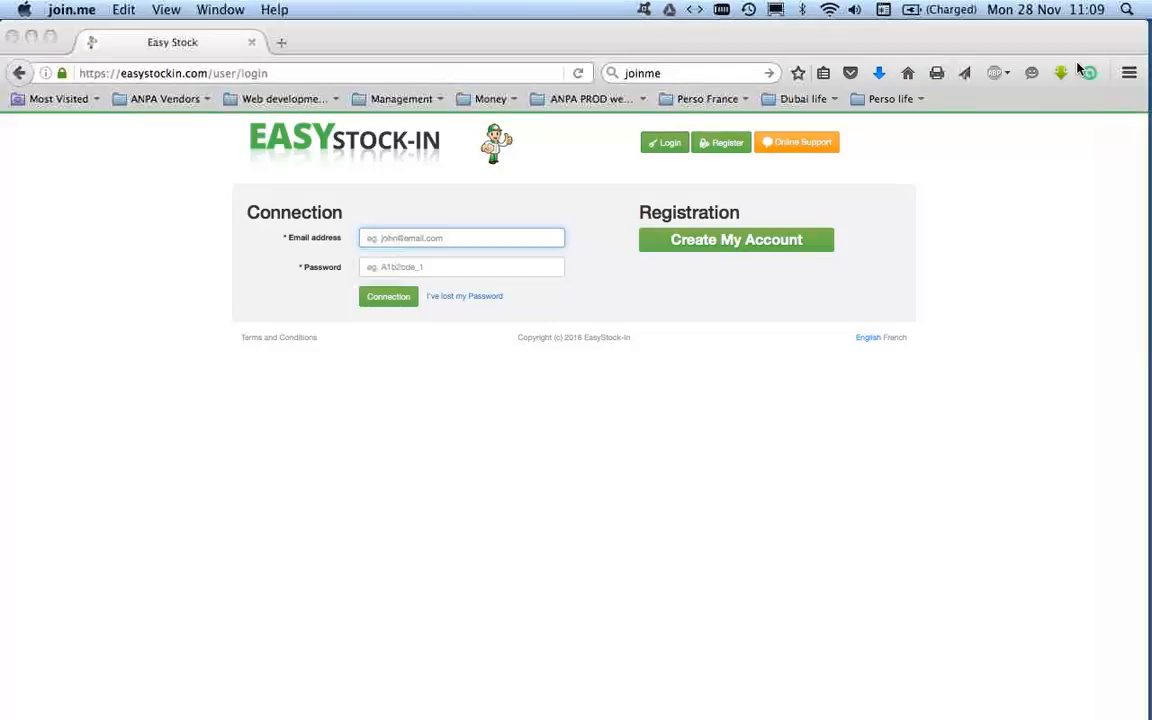
{"action": "left_click", "coordinate": [1043, 371]}
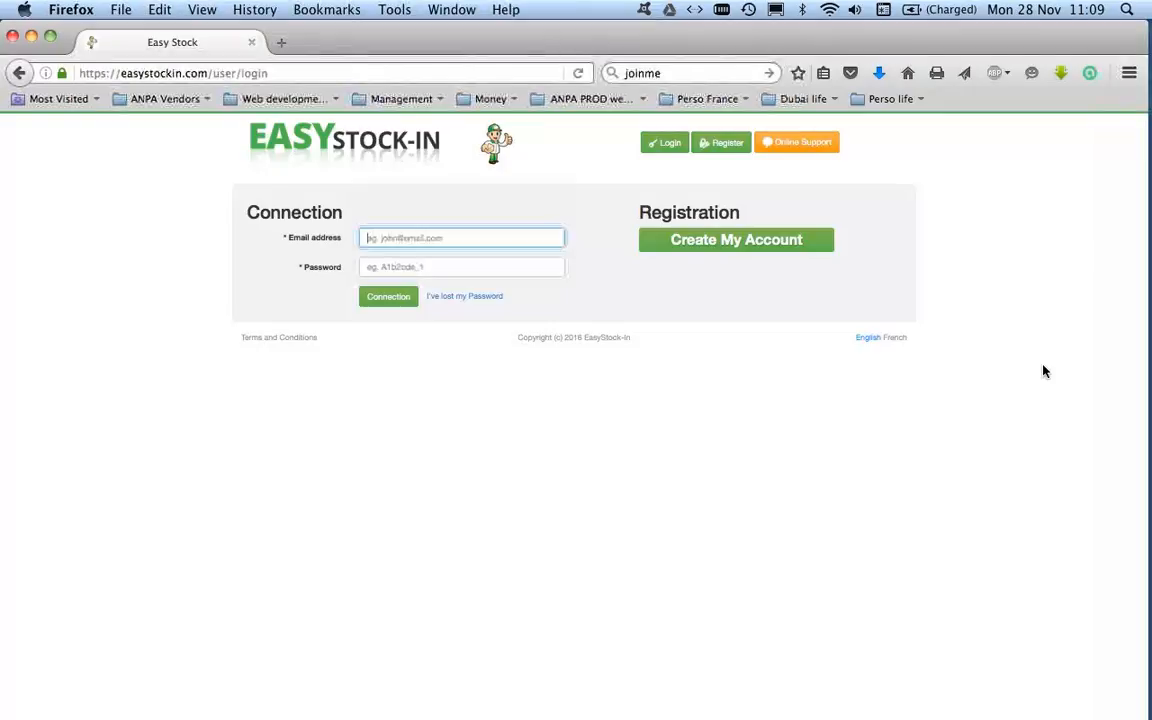
{"action": "left_click", "coordinate": [936, 131]}
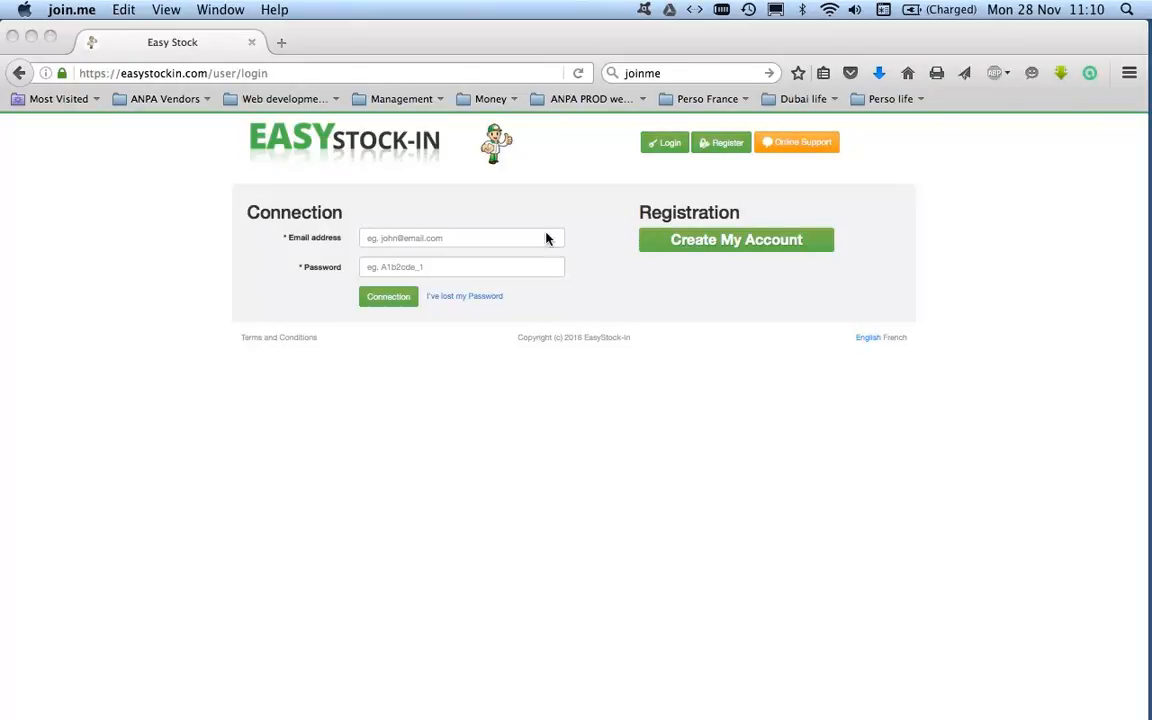
Sign in using the saved e-mail and password from the autocomplete suggestion
{"action": "left_click", "coordinate": [507, 238]}
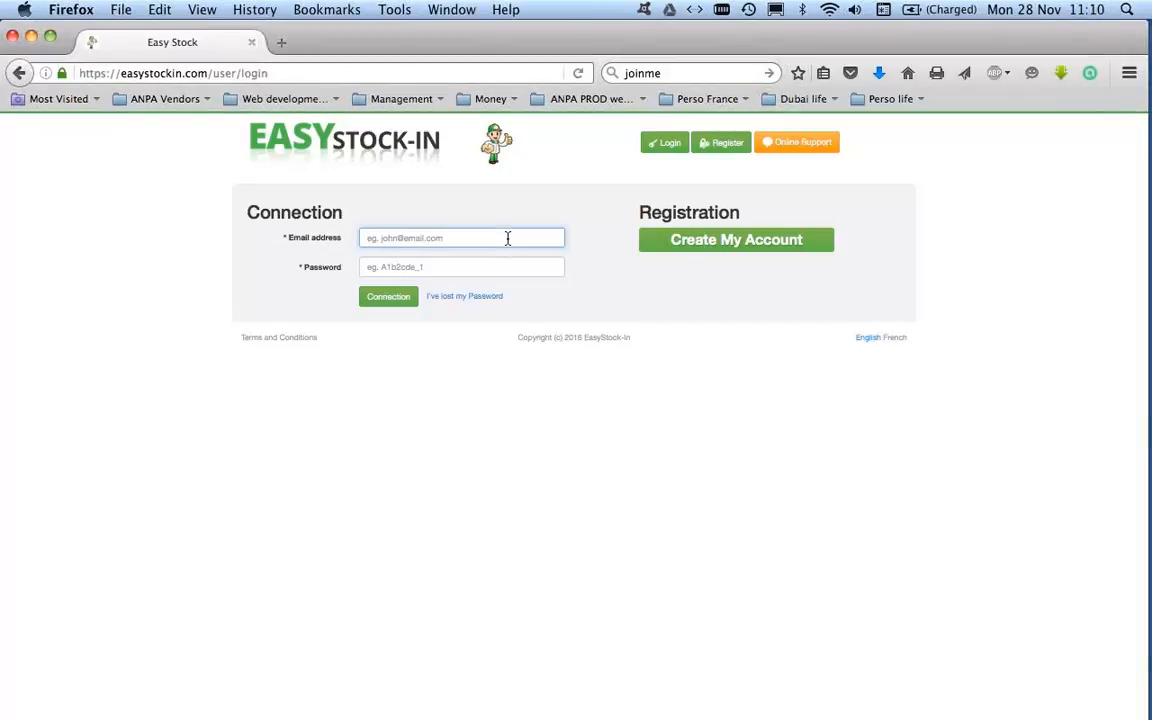
{"action": "type", "text": "pt"}
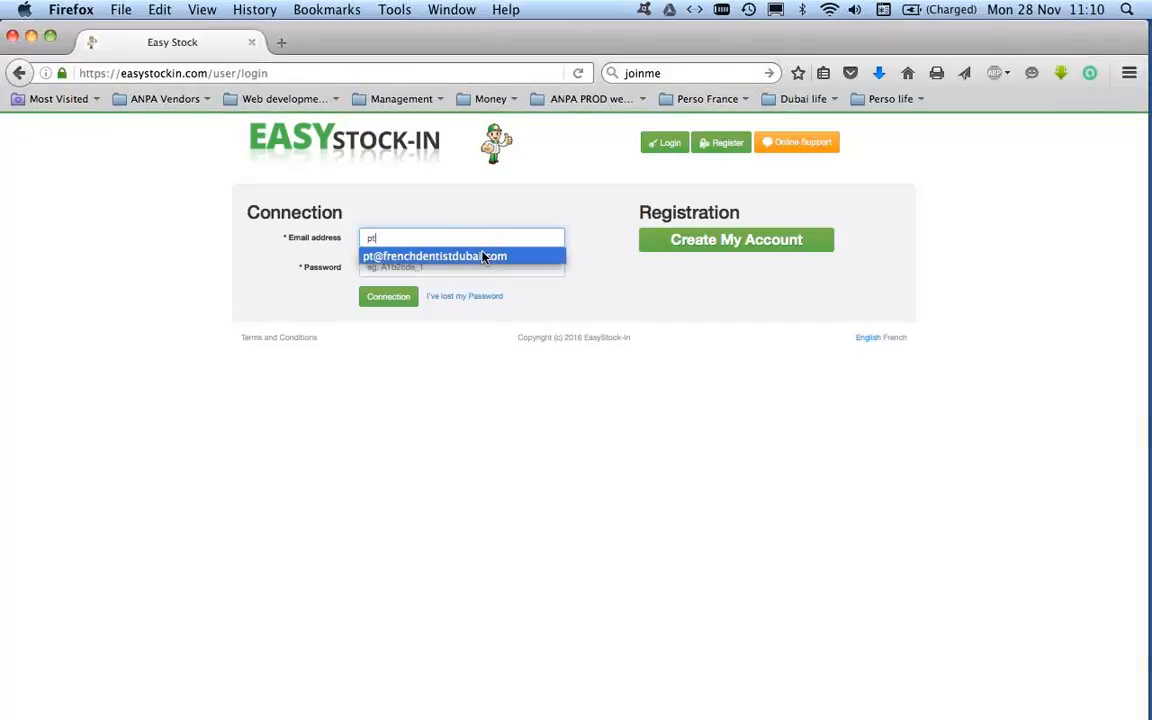
{"action": "left_click", "coordinate": [481, 256]}
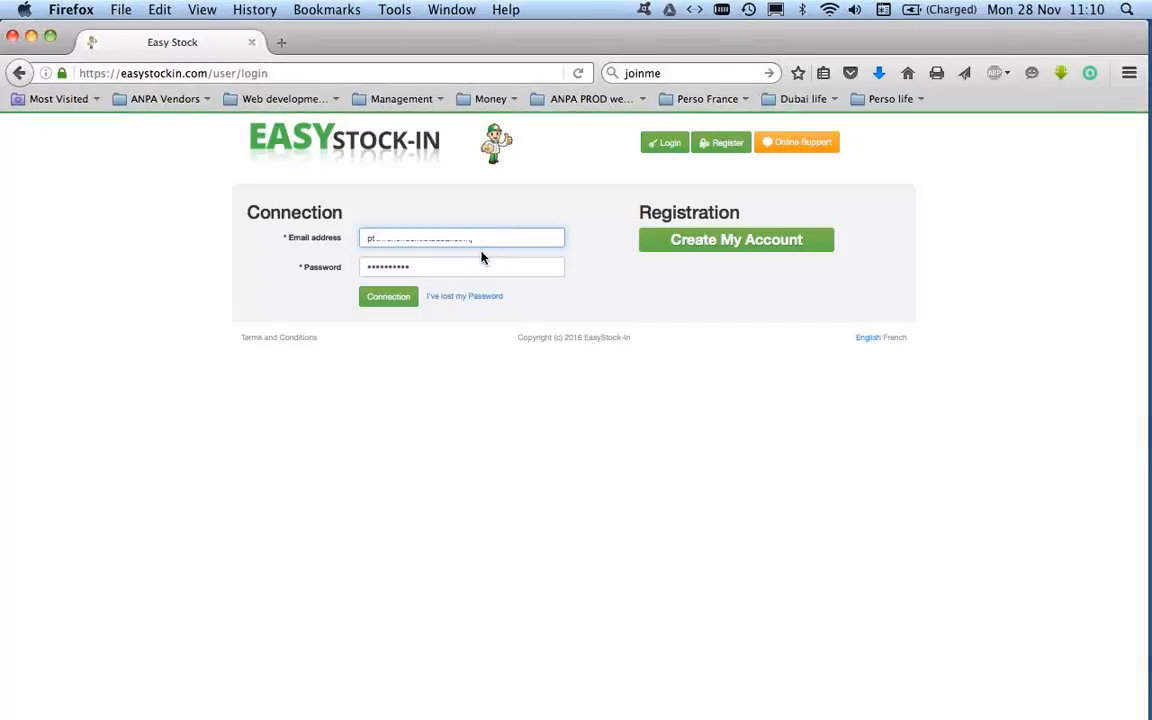
{"action": "left_click", "coordinate": [392, 299]}
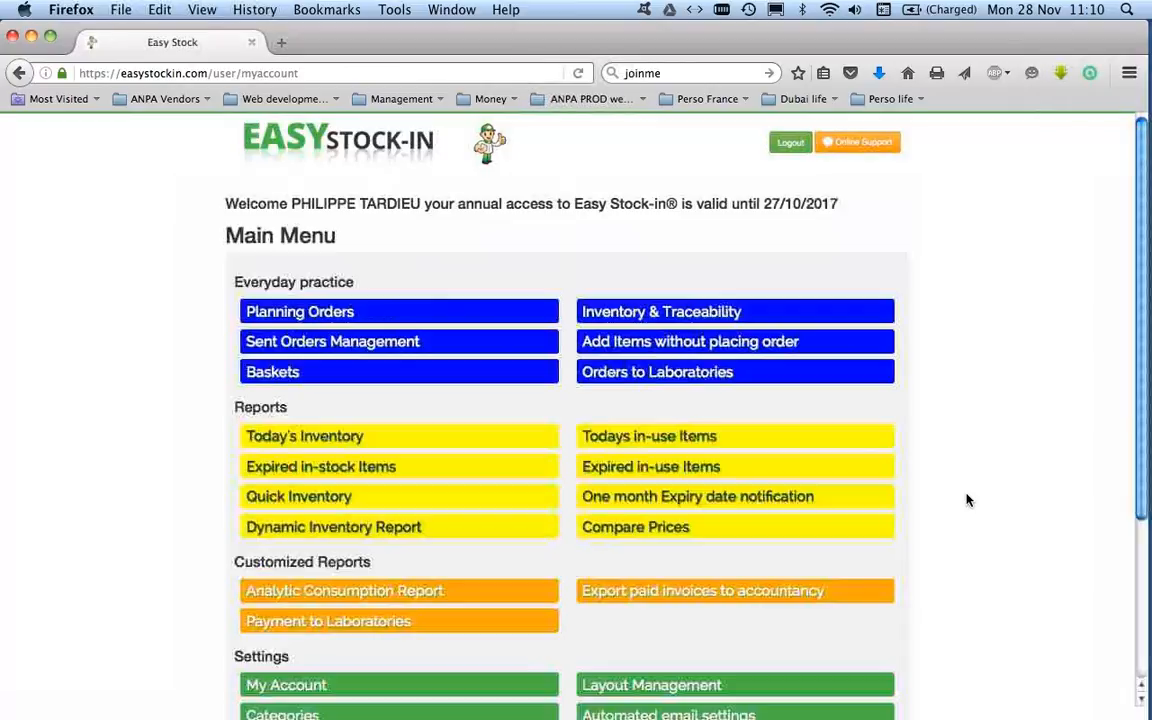
{"action": "scroll", "coordinate": [962, 404], "scroll_direction": "down", "scroll_amount": 2}
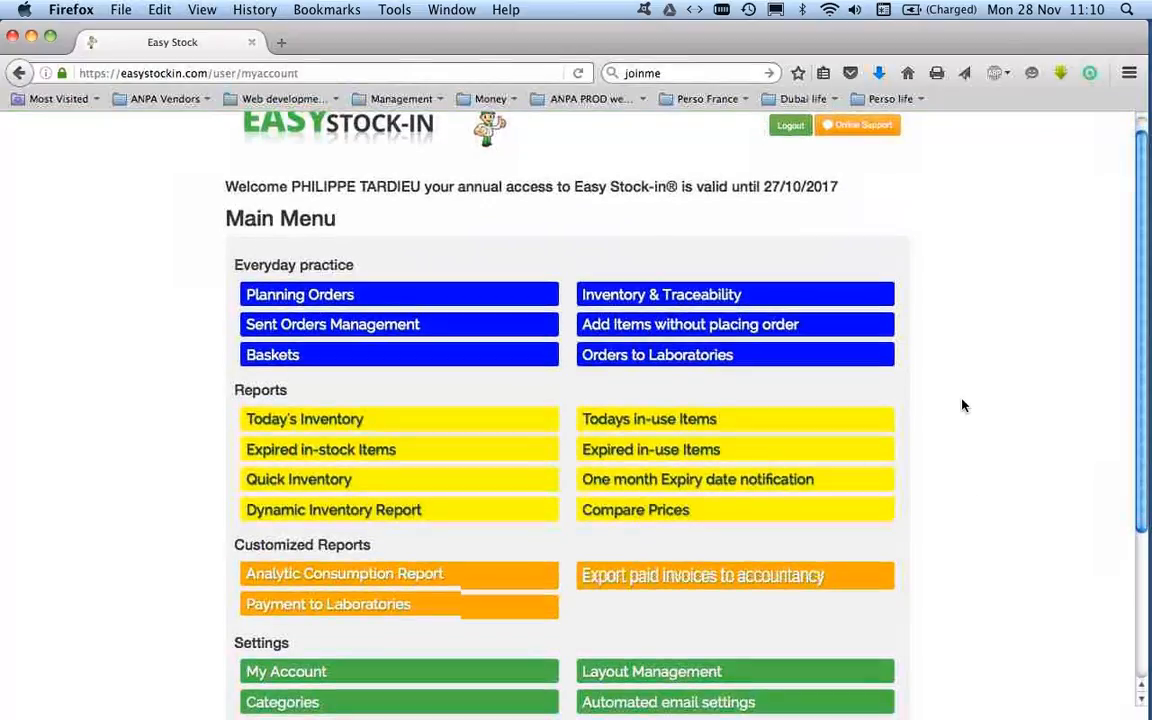
{"action": "scroll", "coordinate": [962, 404], "scroll_direction": "down", "scroll_amount": 2}
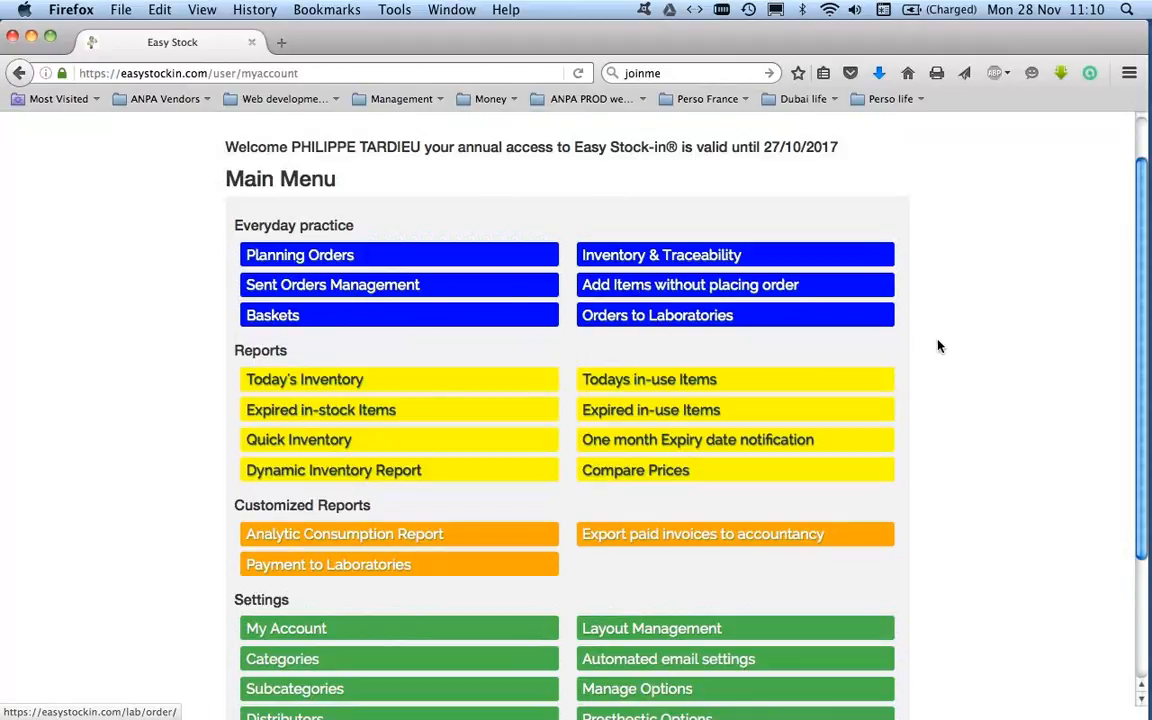
{"action": "scroll", "coordinate": [939, 346], "scroll_direction": "down", "scroll_amount": 3}
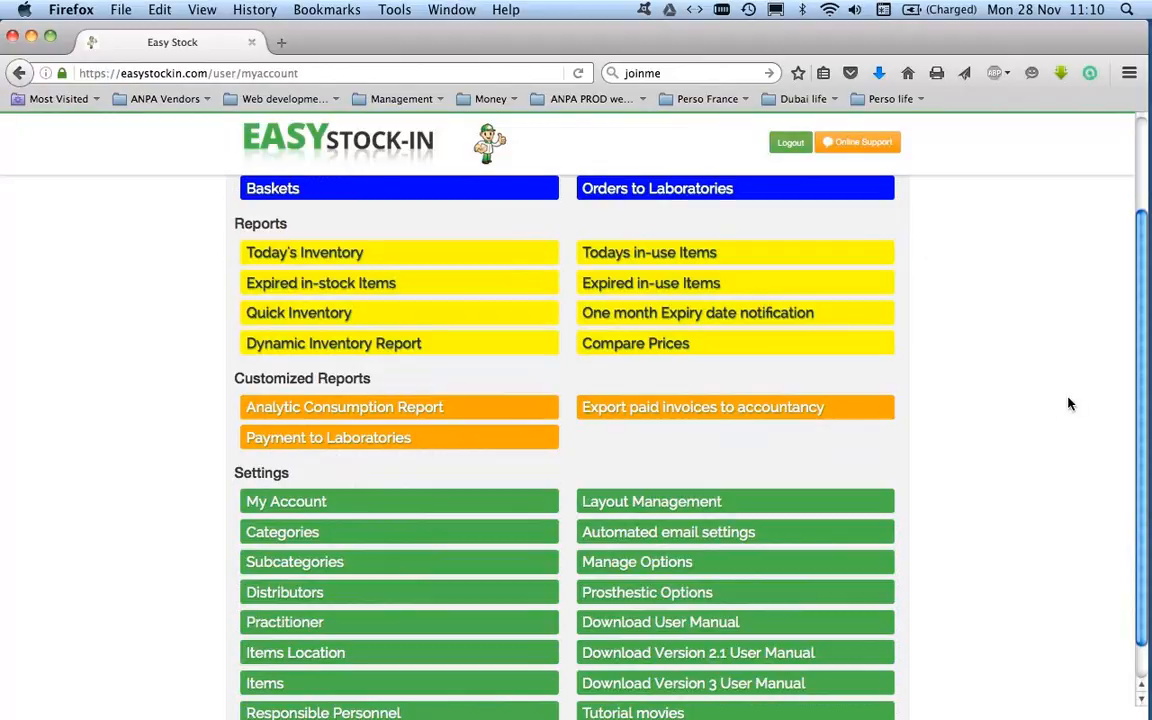
{"action": "scroll", "coordinate": [985, 417], "scroll_direction": "down", "scroll_amount": 2}
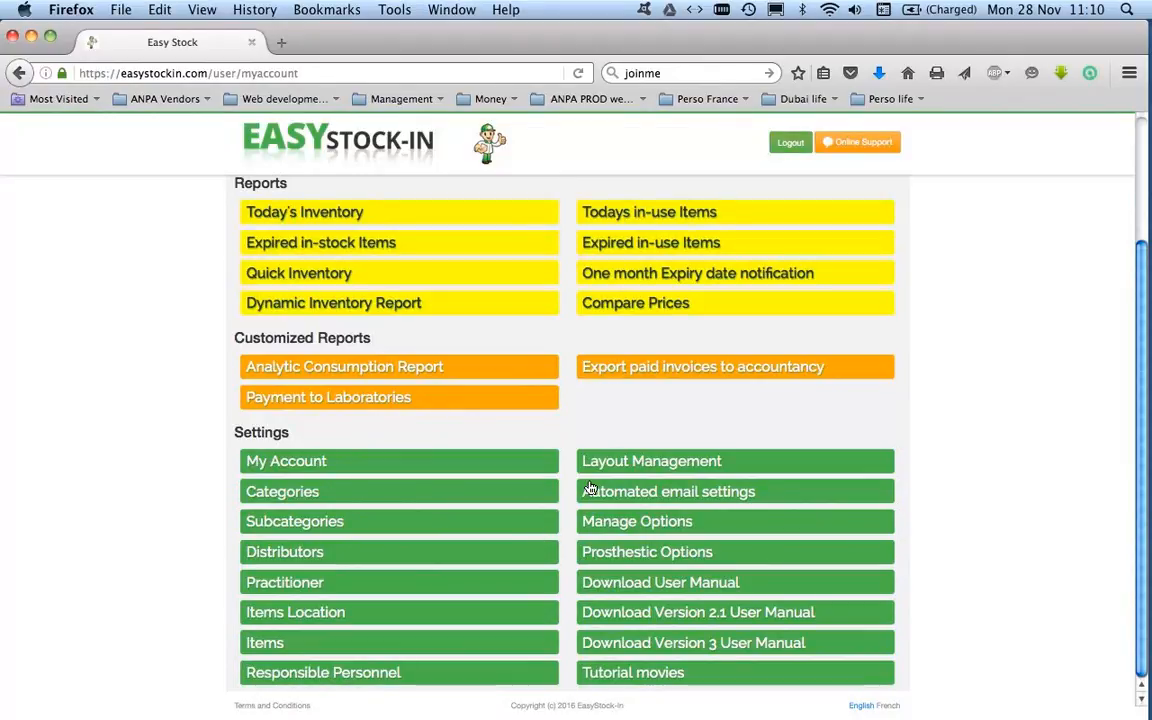
Open Manage Options from Settings and bring up the Add Option form
{"action": "left_click", "coordinate": [614, 529]}
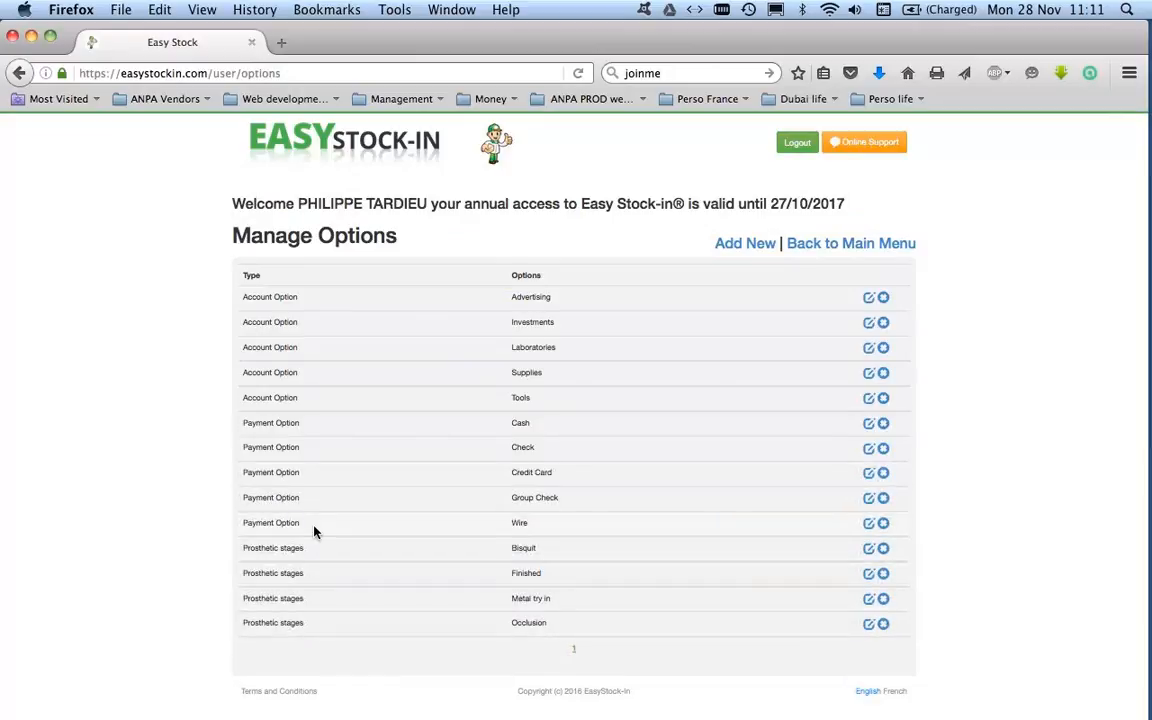
{"action": "left_click", "coordinate": [738, 248]}
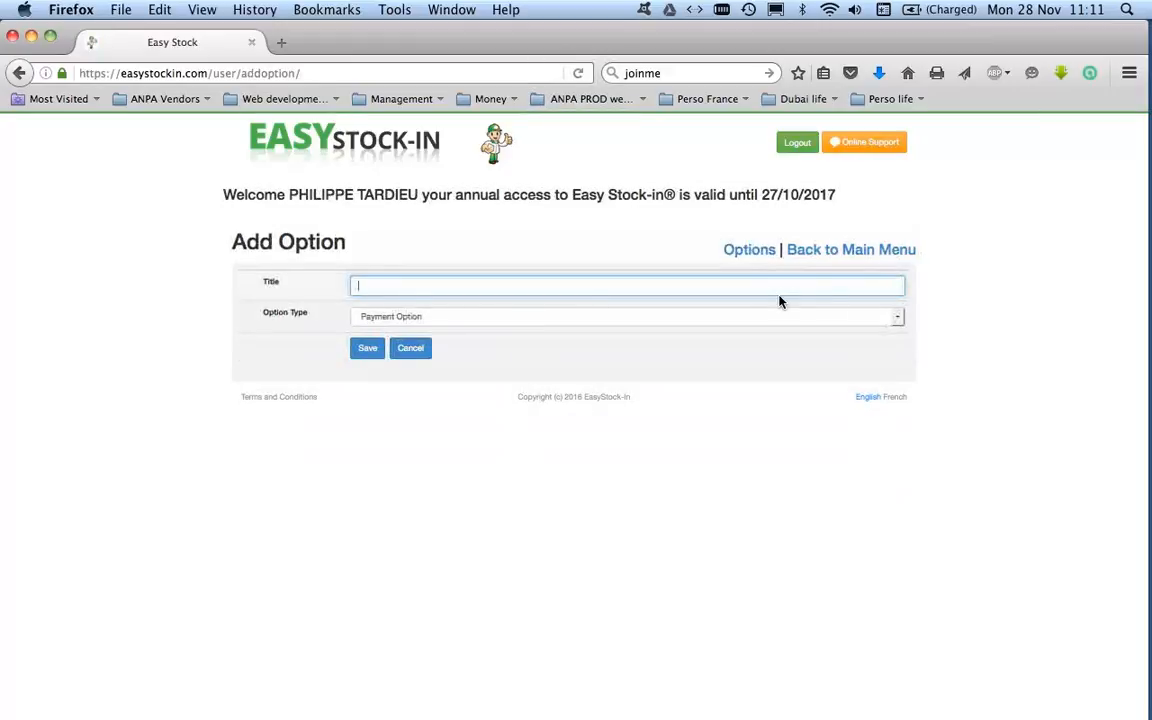
Save a Prosthetic stages option titled 'NEW stage' and confirm the success message
{"action": "left_click", "coordinate": [897, 321]}
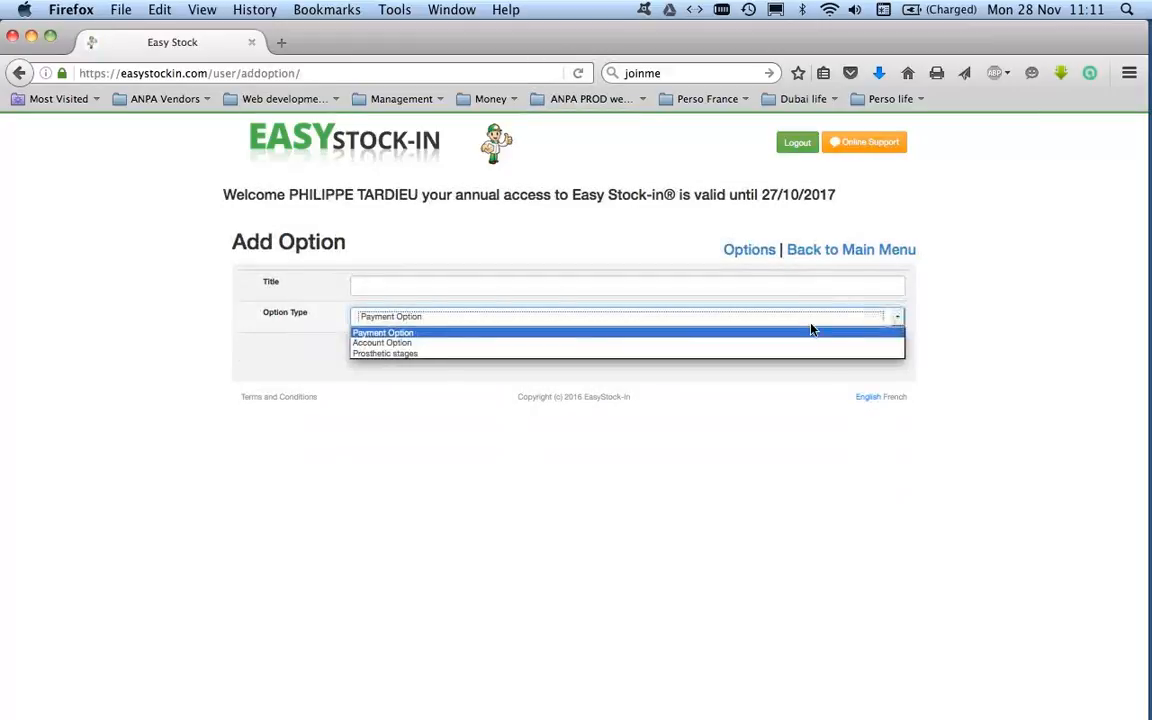
{"action": "left_click", "coordinate": [511, 355]}
{"action": "left_click", "coordinate": [430, 285]}
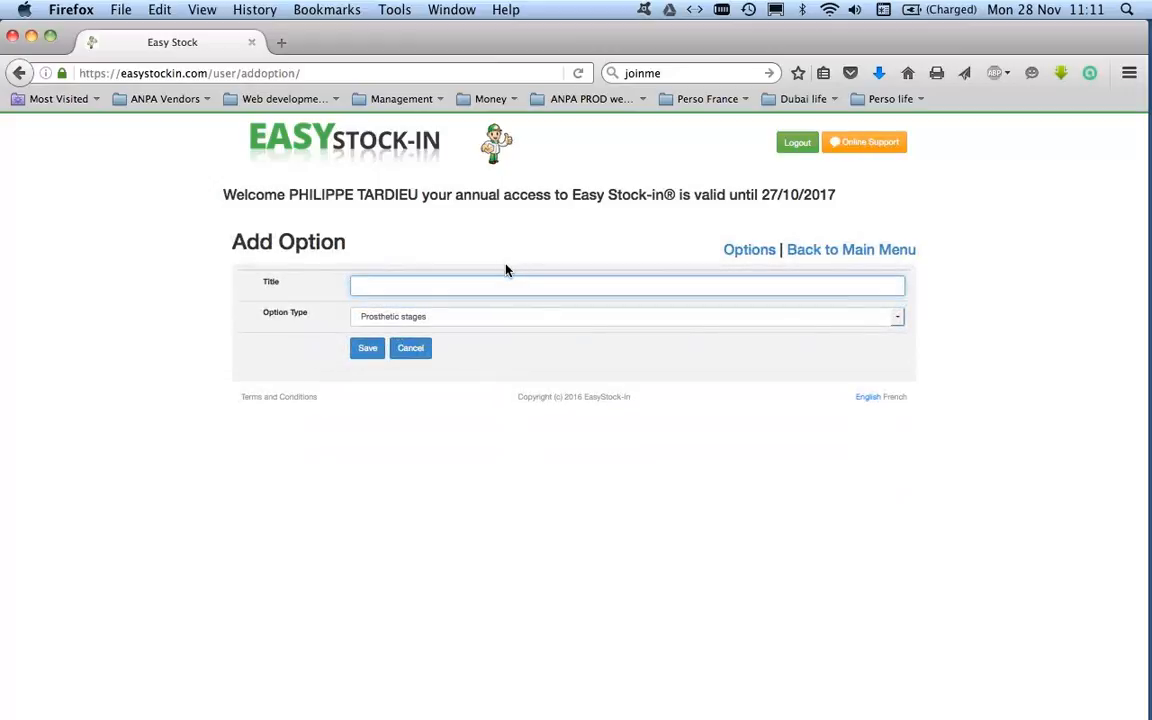
{"action": "type", "text": "NEW stage"}
{"action": "left_click", "coordinate": [370, 350]}
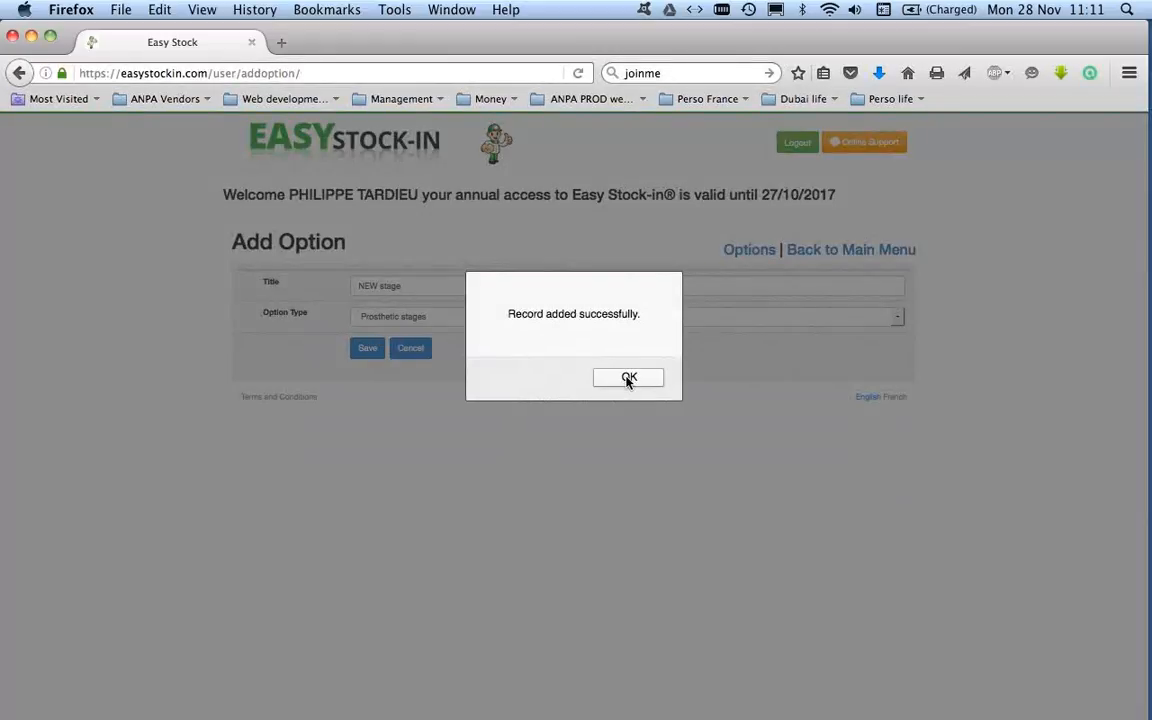
{"action": "left_click", "coordinate": [628, 378]}
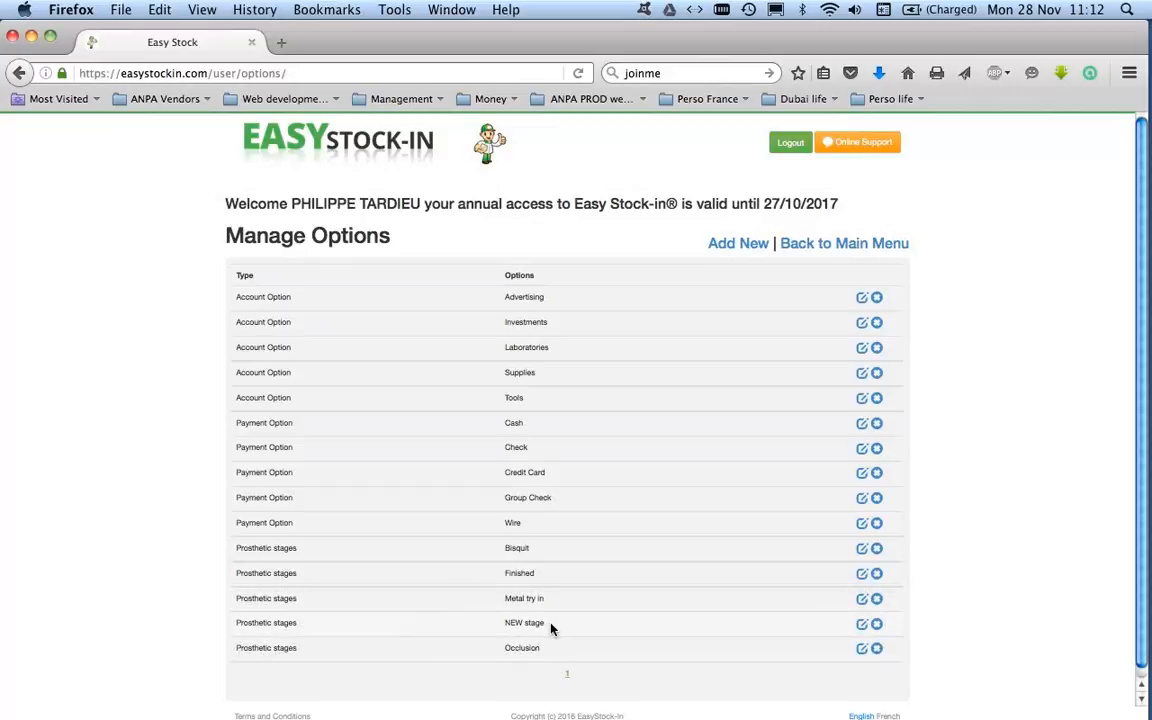
{"action": "left_click", "coordinate": [877, 625]}
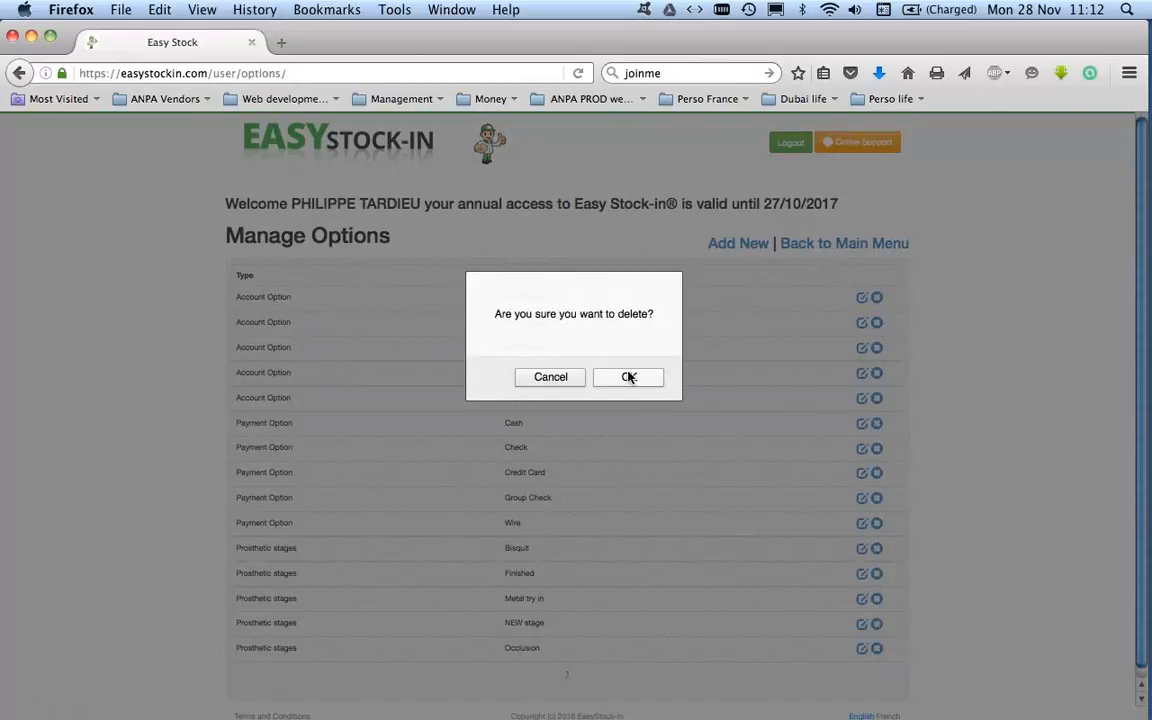
{"action": "left_click", "coordinate": [626, 379]}
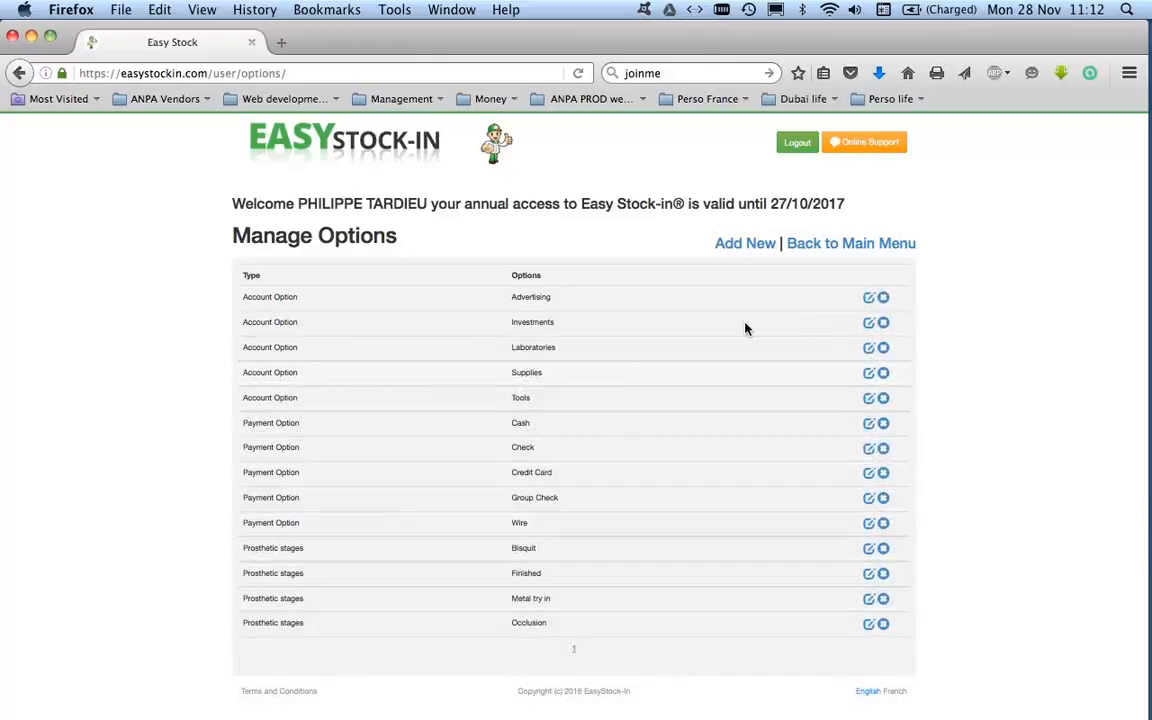
{"action": "left_click", "coordinate": [818, 247]}
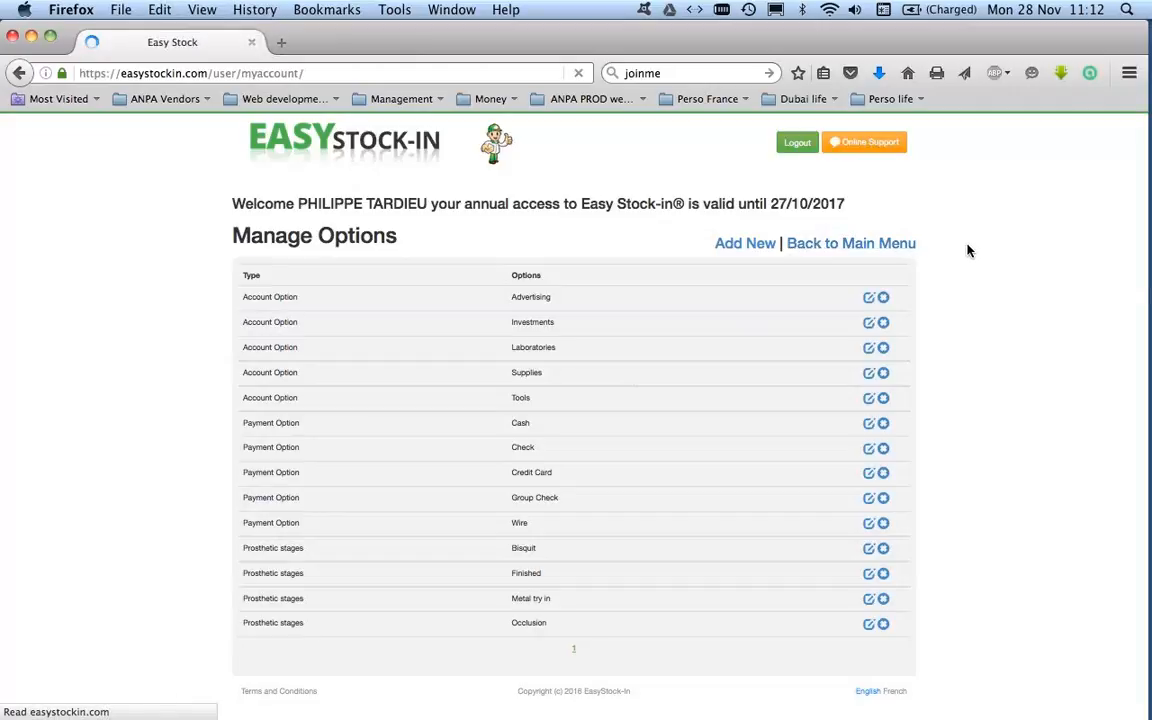
{"action": "scroll", "coordinate": [966, 251], "scroll_direction": "down", "scroll_amount": 5}
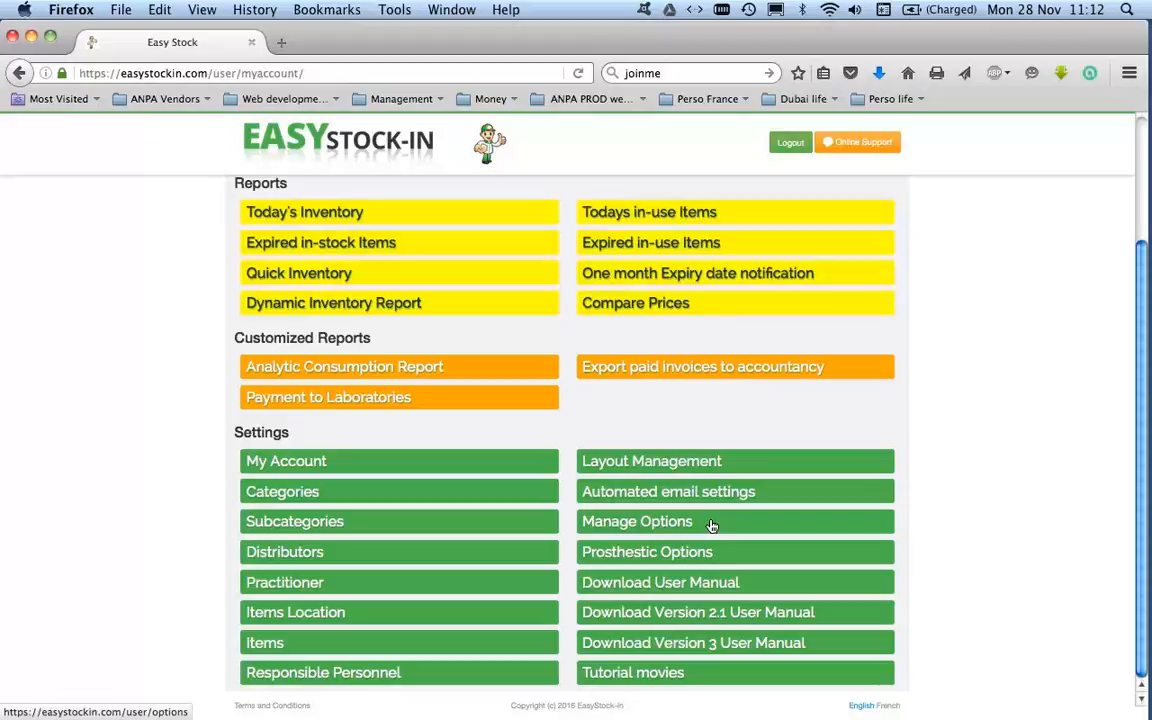
Open the Prosthestic Options page from the Settings section of the Main Menu
{"action": "left_click", "coordinate": [691, 561]}
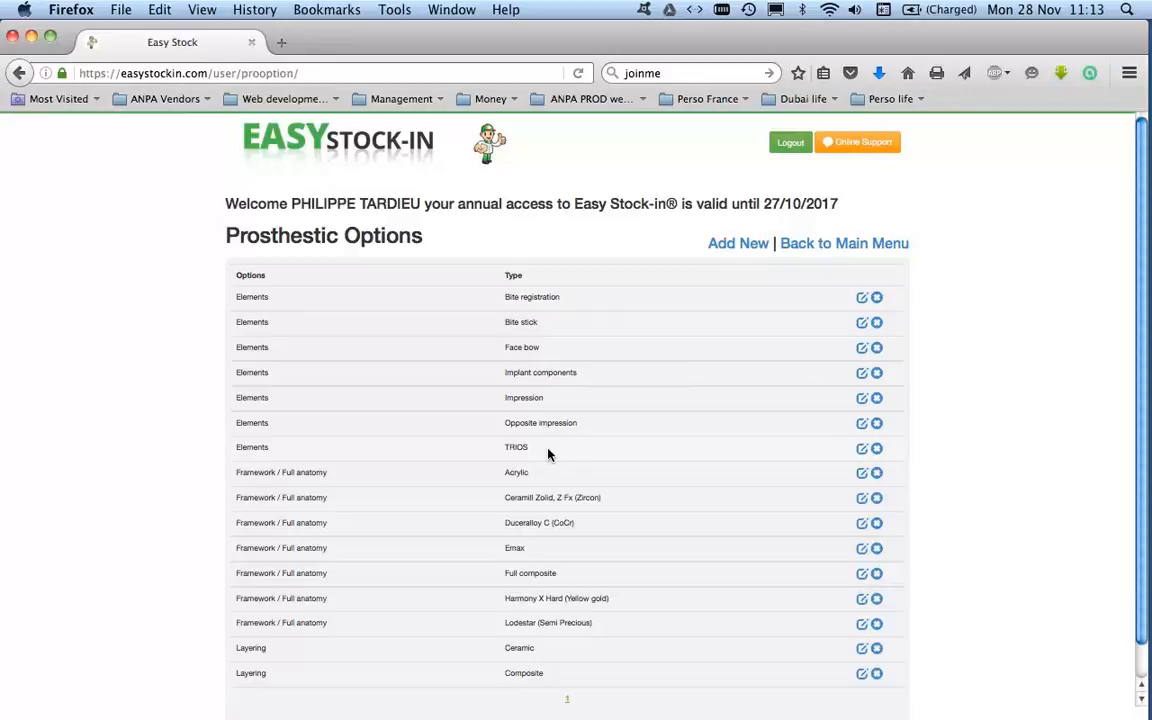
{"action": "left_click_drag", "start_coordinate": [547, 455], "coordinate": [680, 485]}
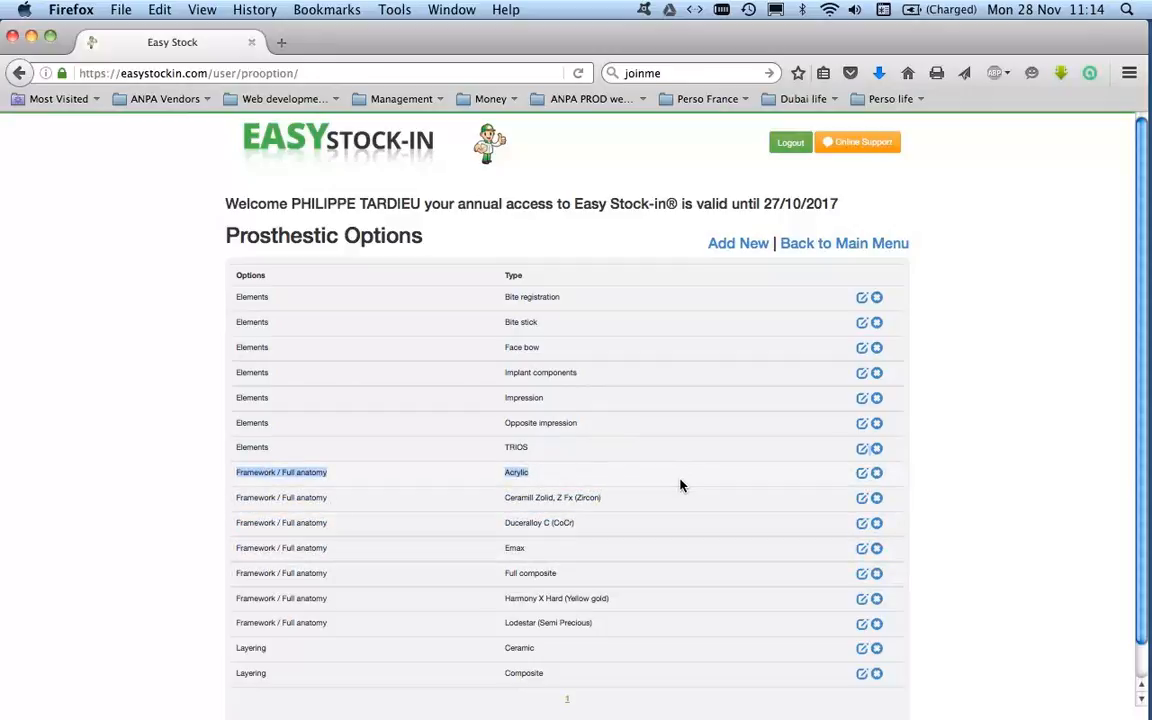
{"action": "left_click", "coordinate": [675, 538]}
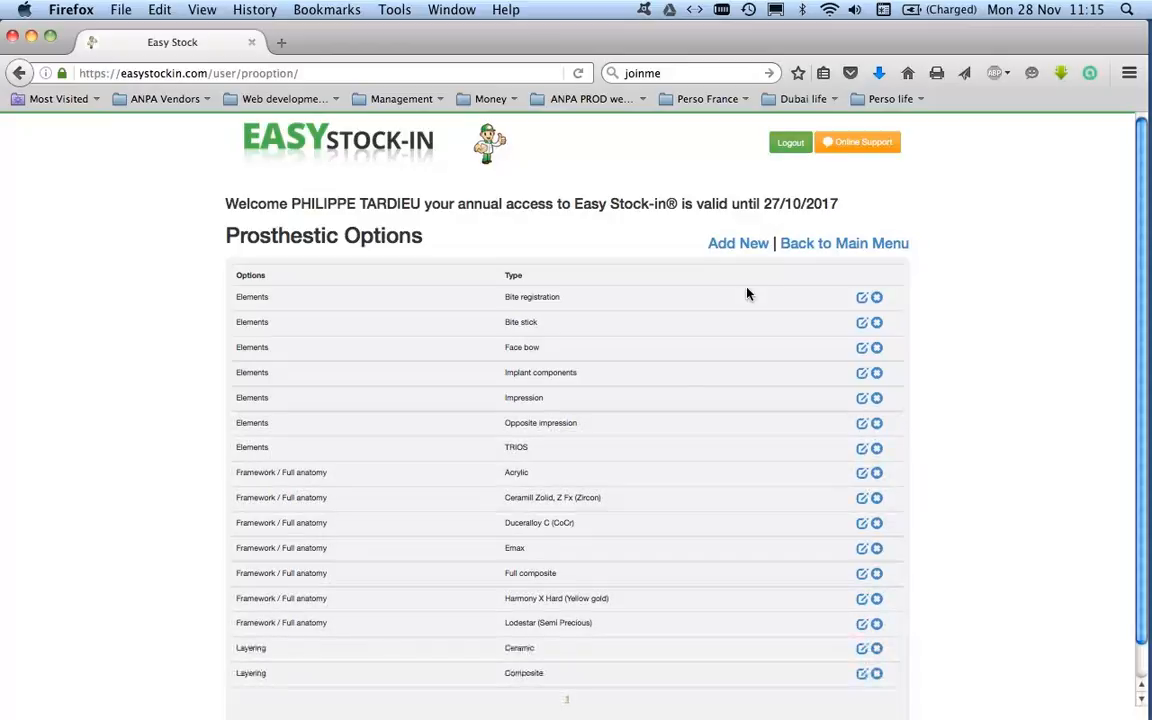
Go back to the Main Menu and open Orders to Laboratories
{"action": "left_click", "coordinate": [812, 244]}
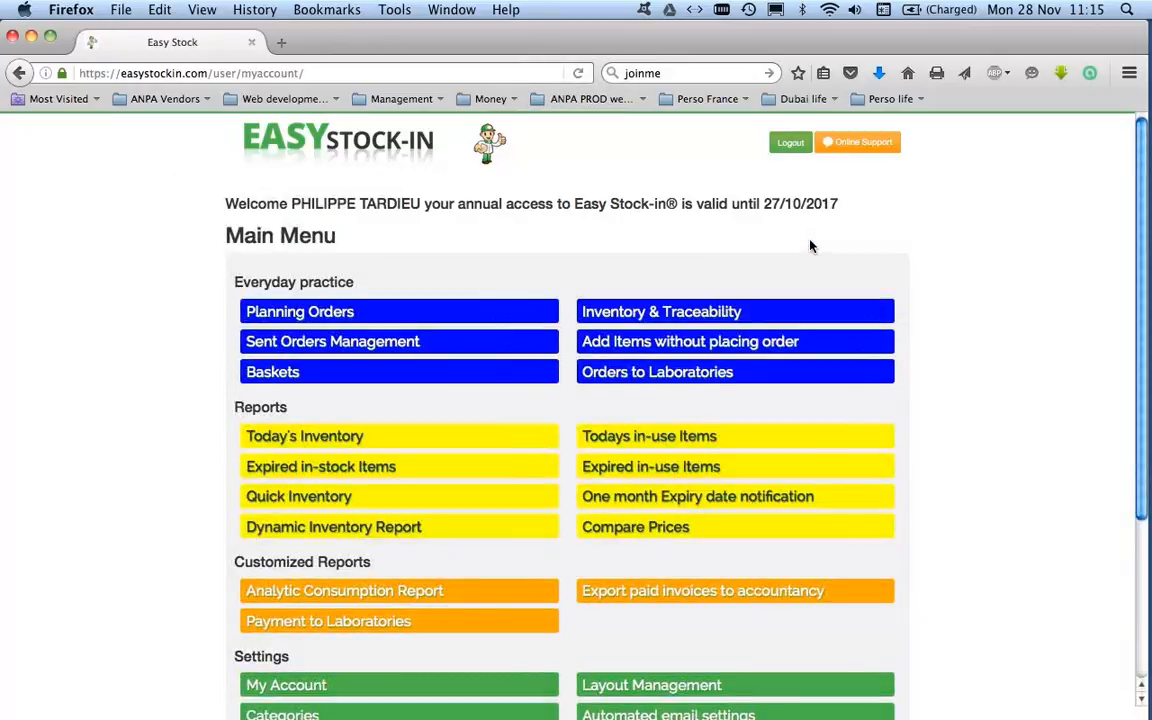
{"action": "left_click", "coordinate": [655, 377]}
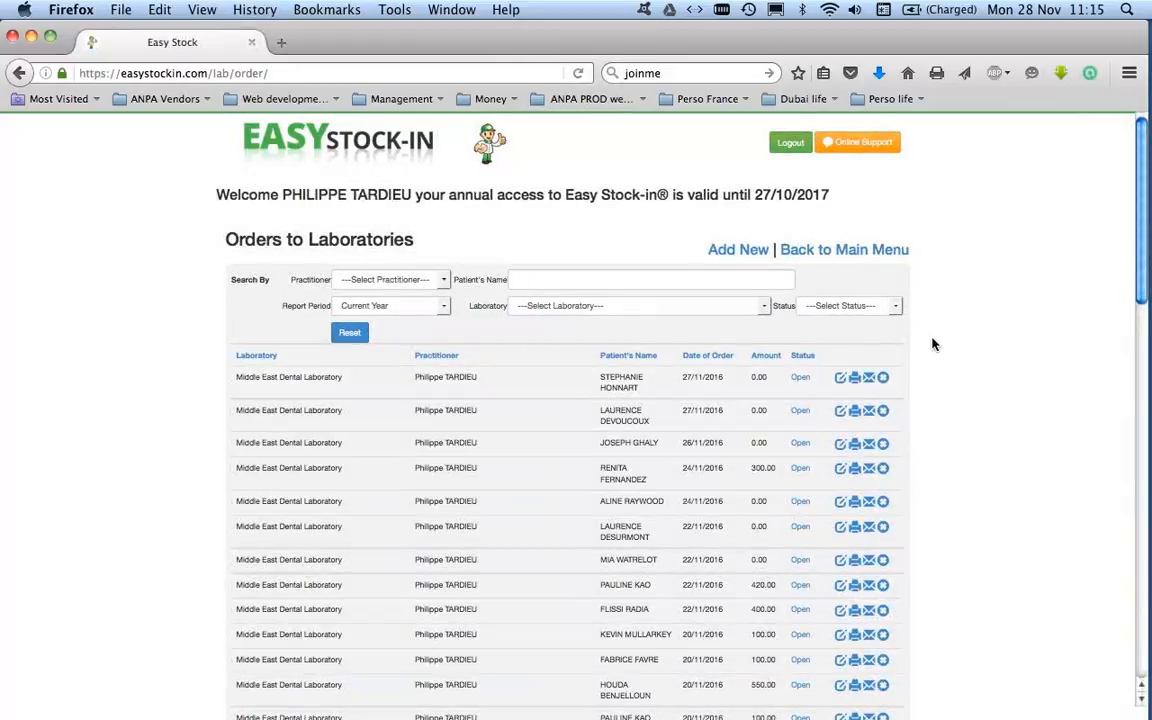
Scroll through the Orders to Laboratories list and back to the top
{"action": "scroll", "coordinate": [932, 344], "scroll_direction": "down", "scroll_amount": 20}
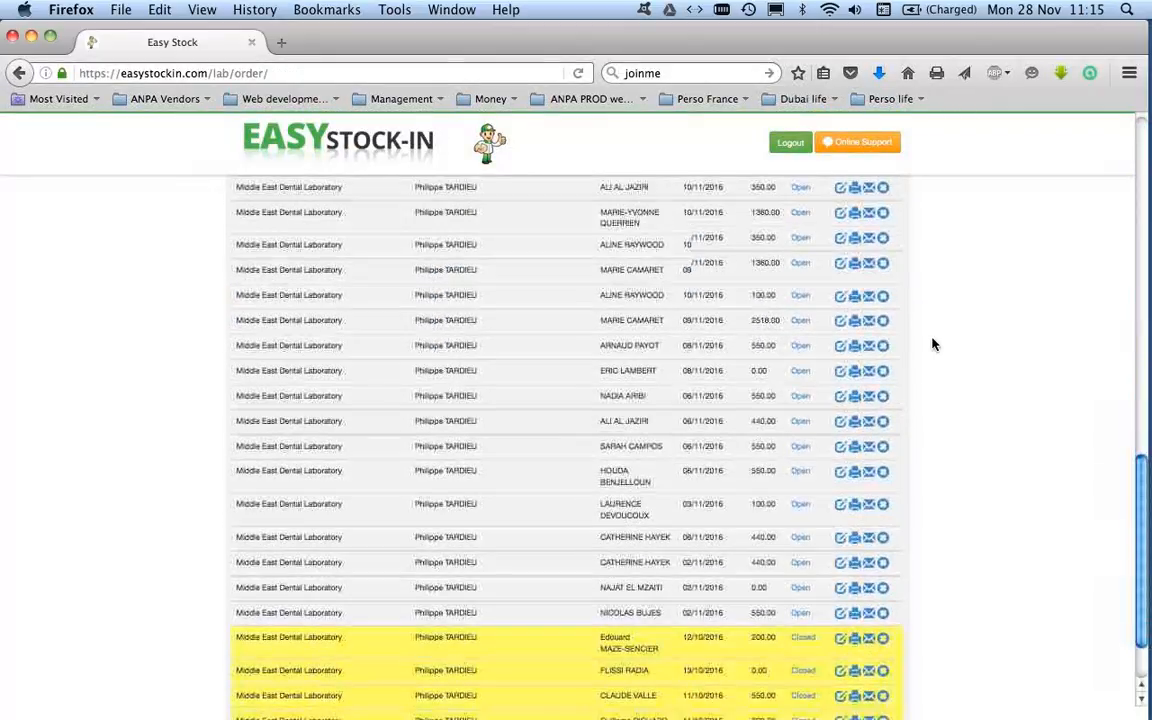
{"action": "scroll", "coordinate": [932, 344], "scroll_direction": "down", "scroll_amount": 2}
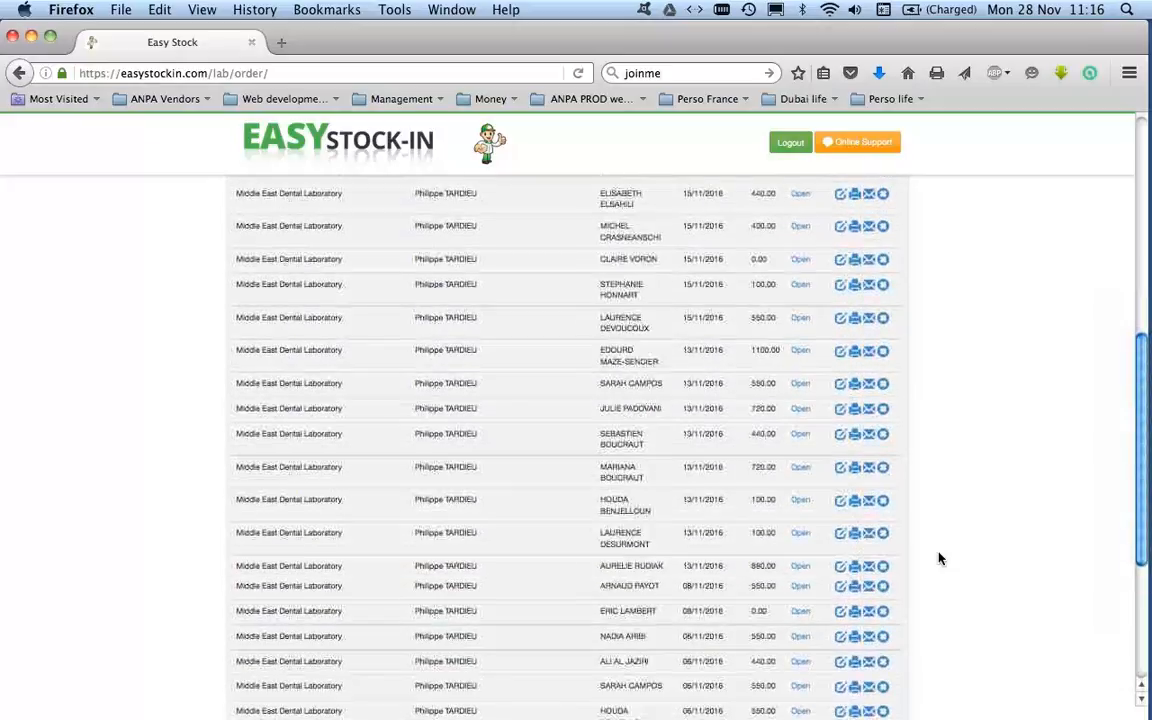
{"action": "scroll", "coordinate": [940, 558], "scroll_direction": "up", "scroll_amount": 8}
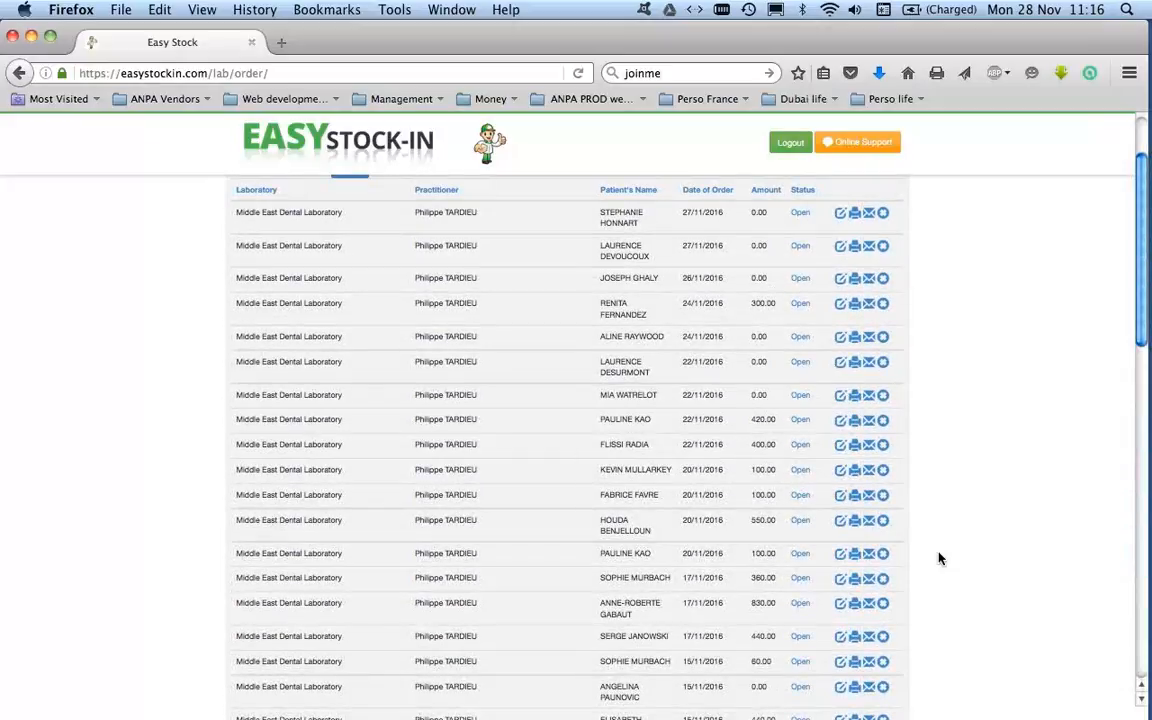
{"action": "scroll", "coordinate": [940, 558], "scroll_direction": "up", "scroll_amount": 3}
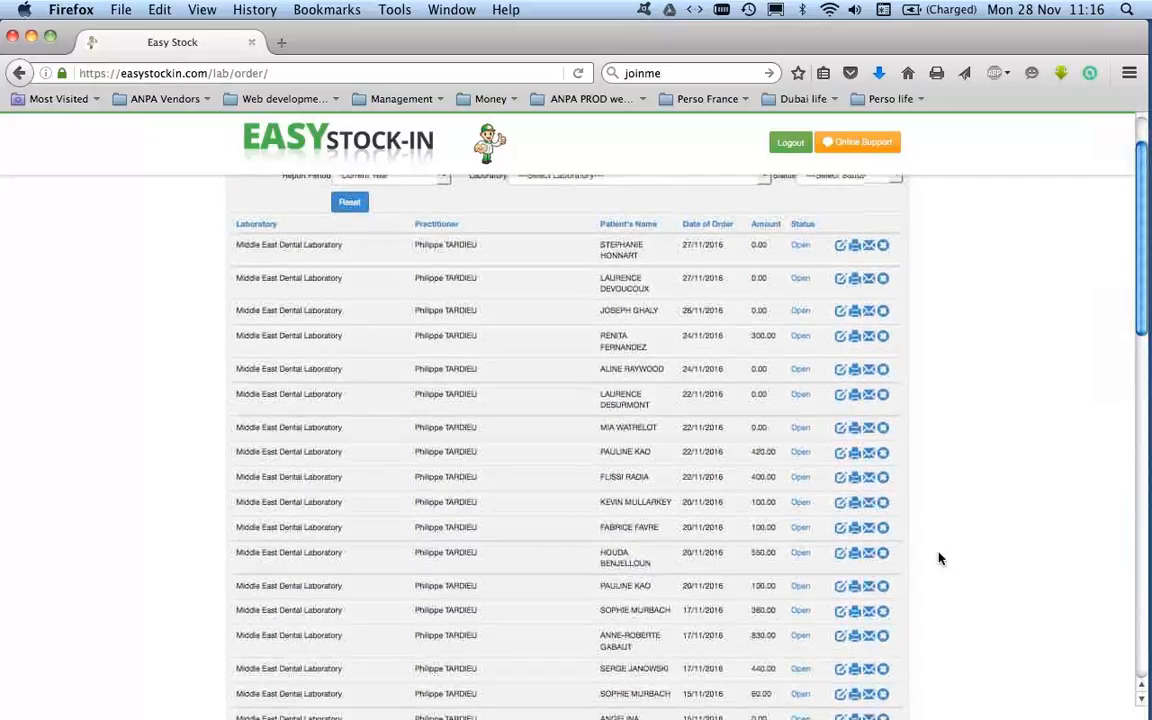
{"action": "scroll", "coordinate": [940, 558], "scroll_direction": "down", "scroll_amount": 2}
{"action": "scroll", "coordinate": [940, 558], "scroll_direction": "up", "scroll_amount": 2}
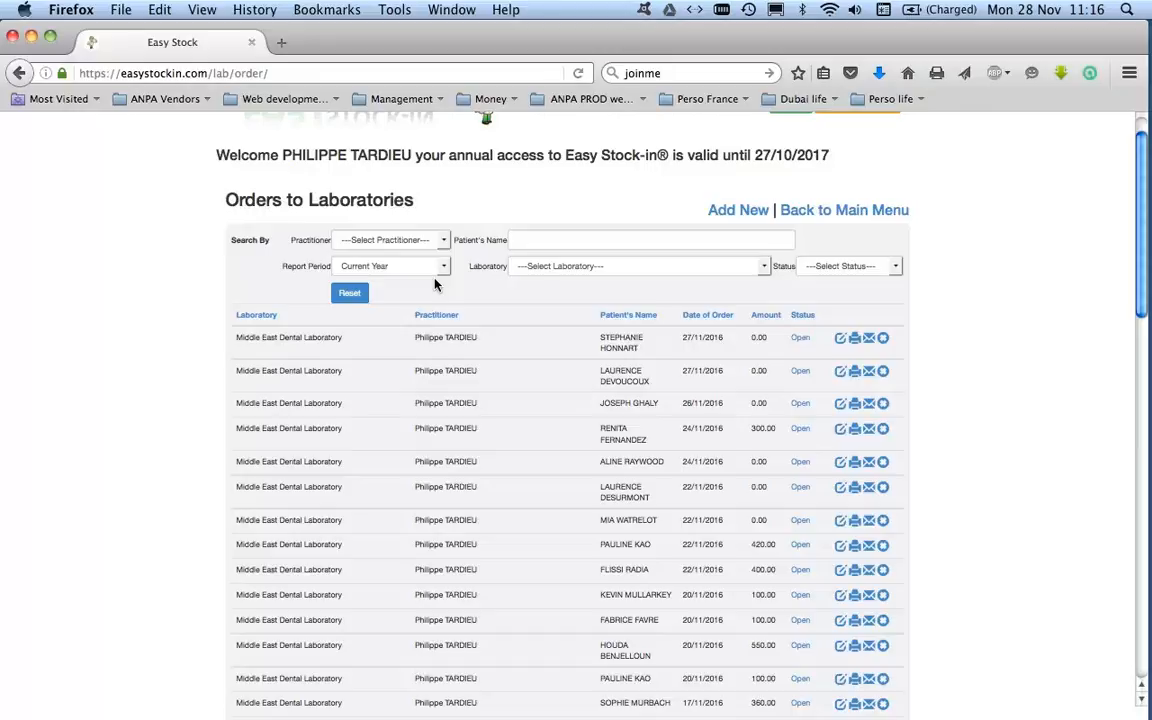
{"action": "scroll", "coordinate": [586, 352], "scroll_direction": "down", "scroll_amount": 1}
{"action": "scroll", "coordinate": [586, 352], "scroll_direction": "up", "scroll_amount": 2}
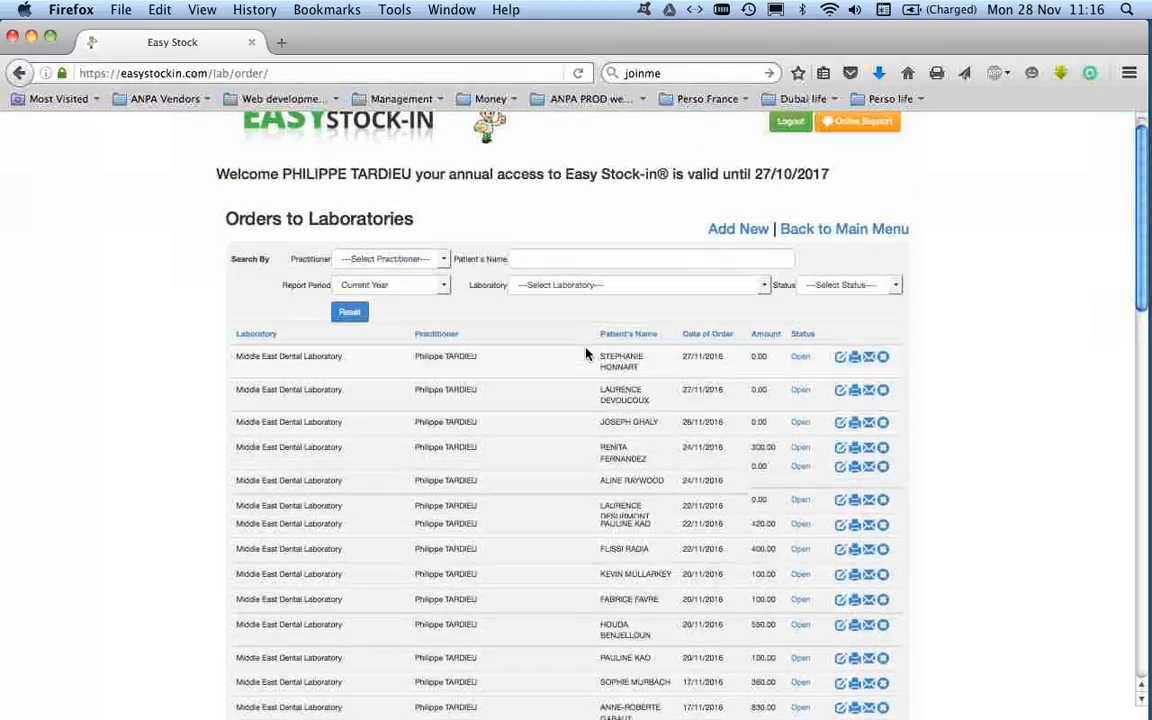
Start a new lab order with Duceralloy C (CoCr) and Lodestar framework materials, shade A2
{"action": "left_click", "coordinate": [740, 251]}
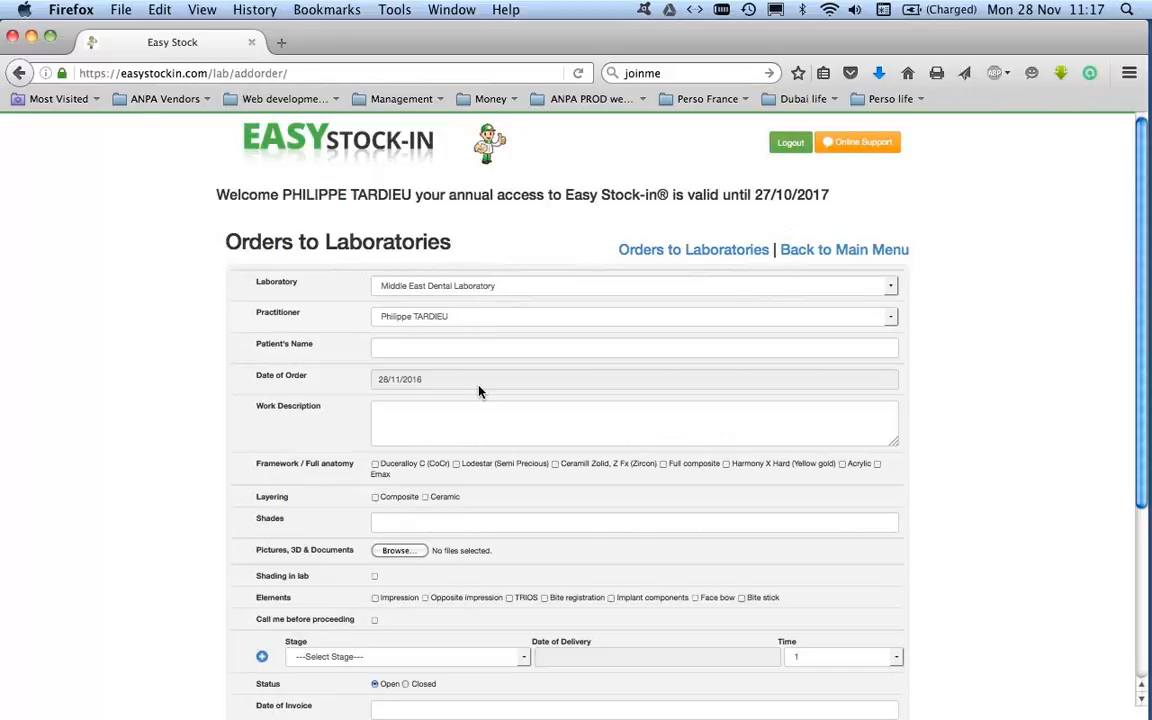
{"action": "left_click", "coordinate": [429, 350]}
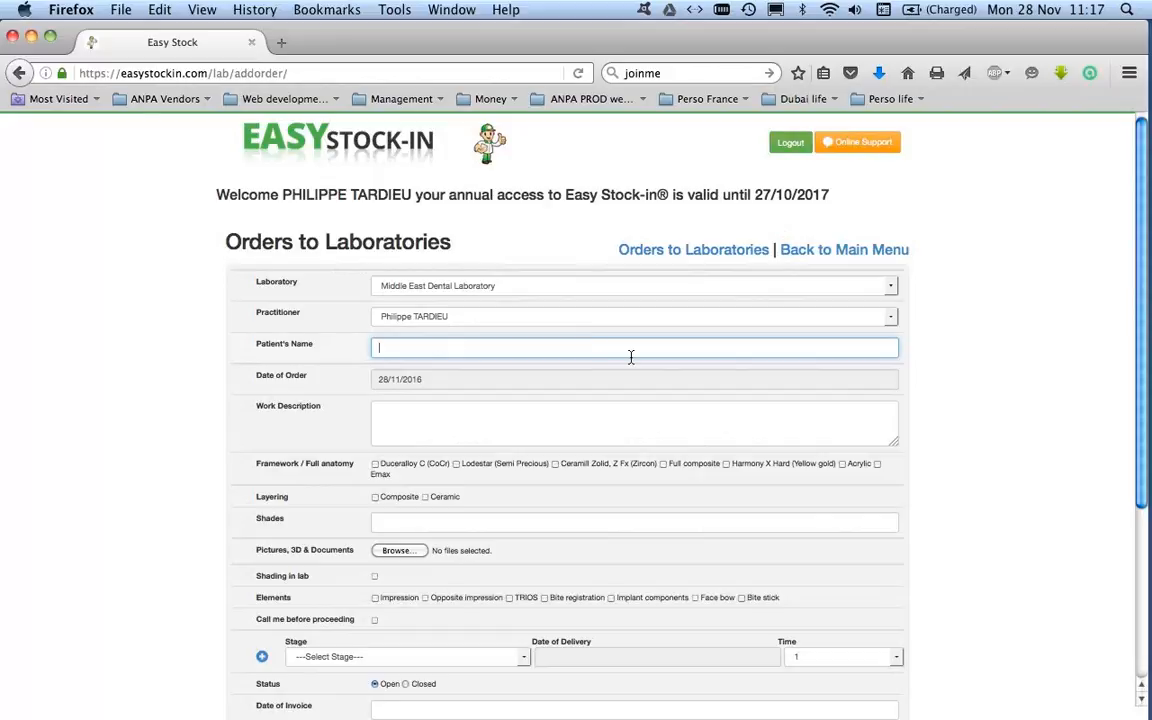
{"action": "left_click", "coordinate": [406, 417]}
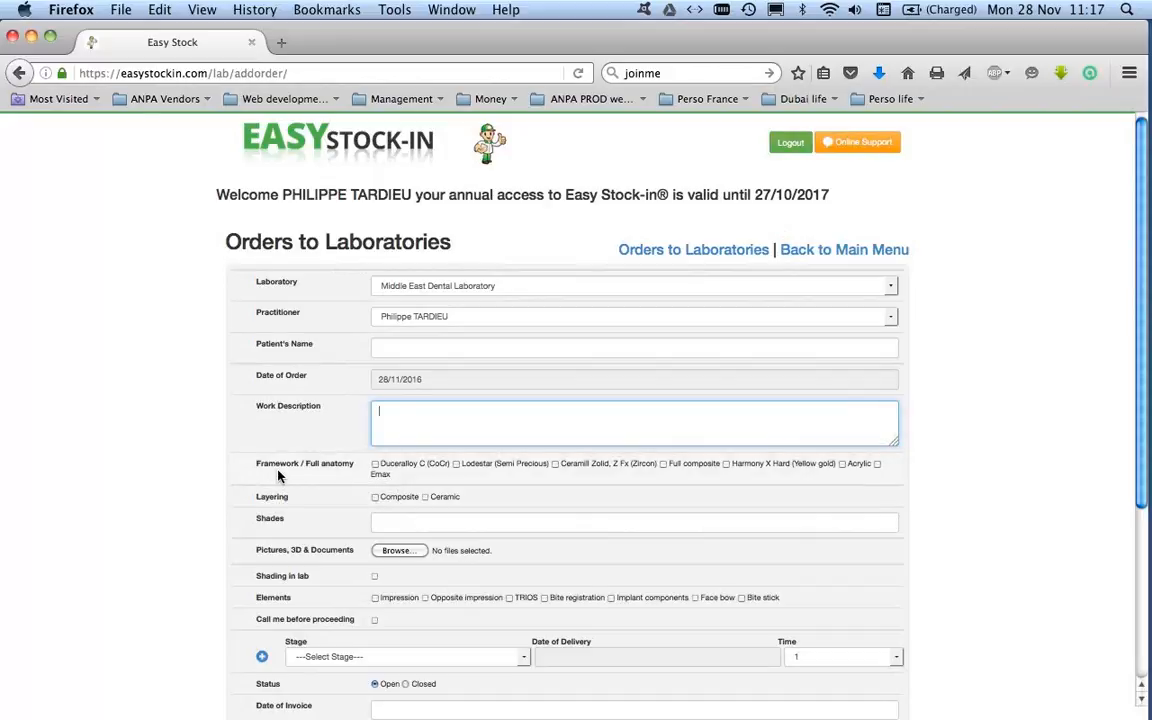
{"action": "left_click", "coordinate": [375, 464]}
{"action": "left_click", "coordinate": [456, 464]}
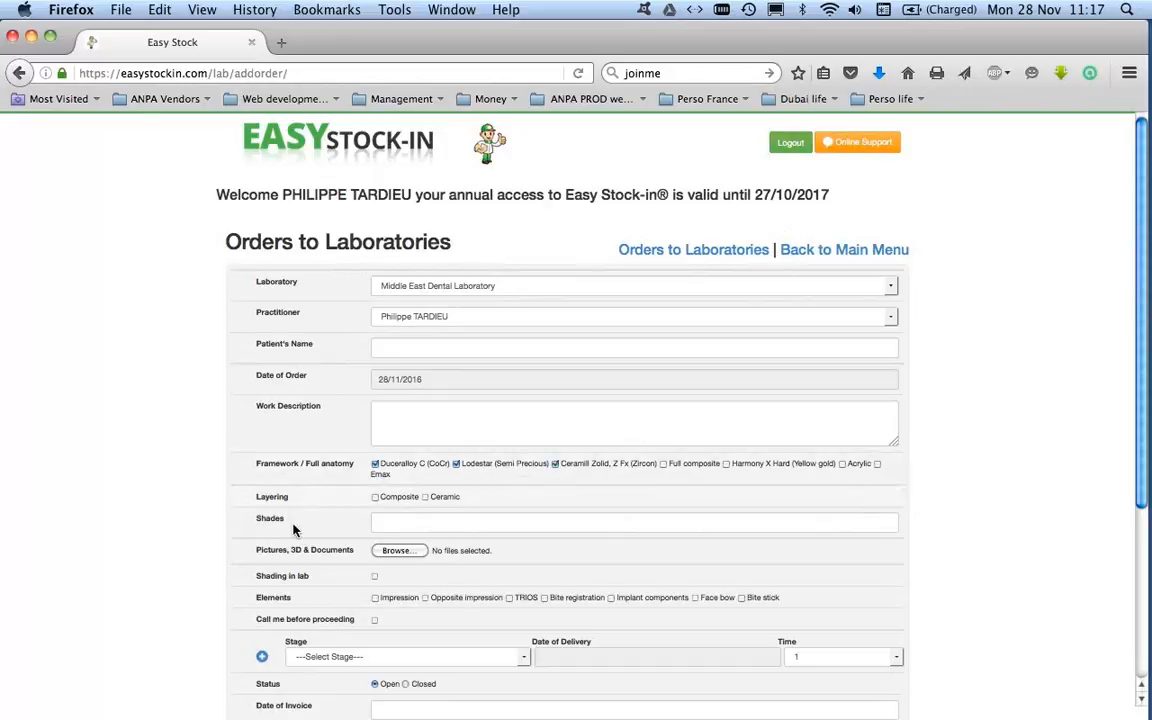
{"action": "left_click", "coordinate": [401, 525]}
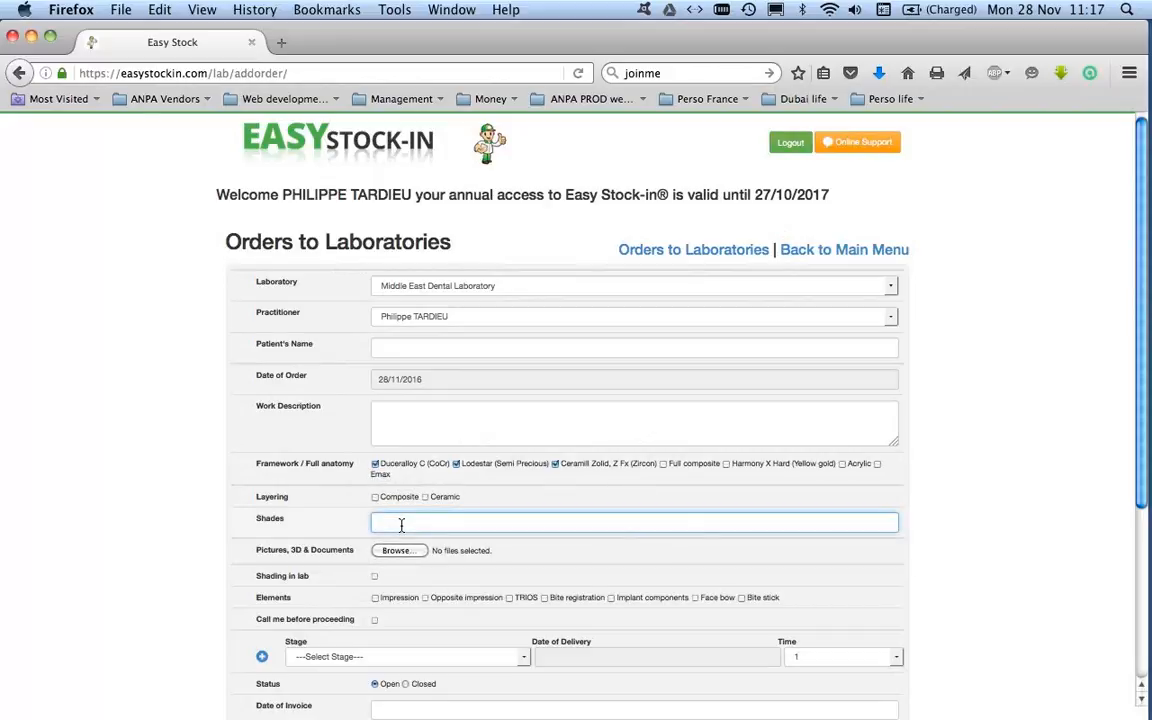
{"action": "type", "text": "A2"}
{"action": "left_click", "coordinate": [380, 541]}
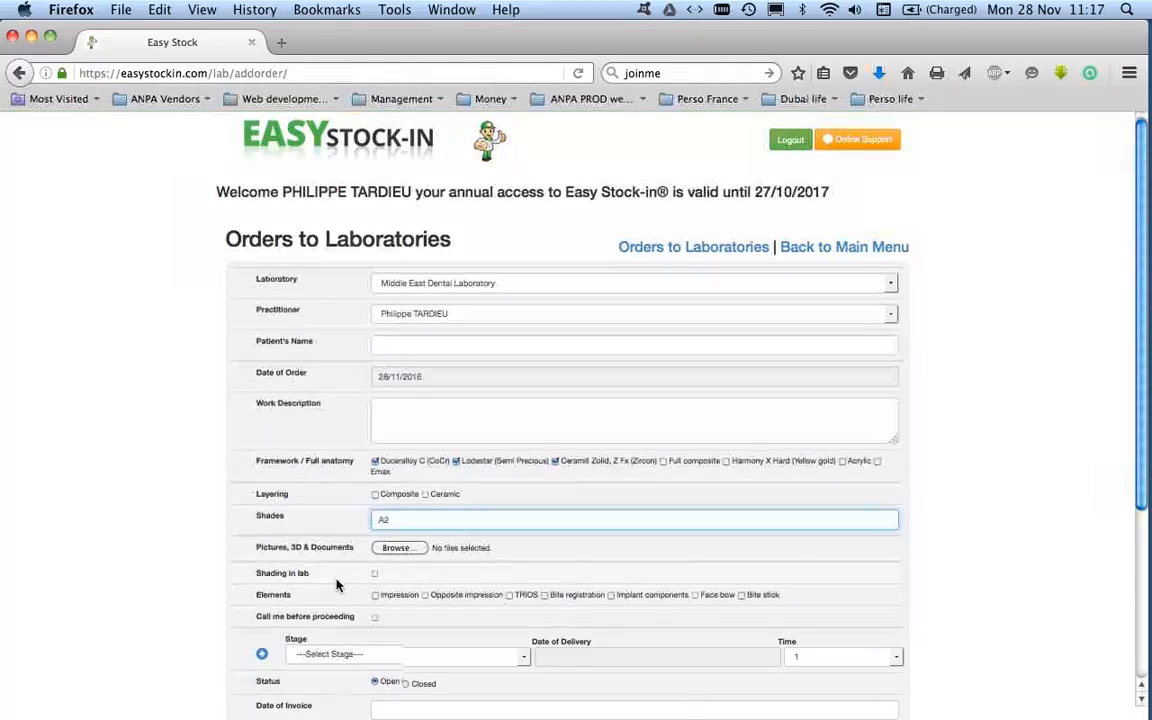
Tick Impression, Opposite impression and Call me; set stage Finished, delivery 30/11/2016, time 9
{"action": "scroll", "coordinate": [336, 585], "scroll_direction": "down", "scroll_amount": 3}
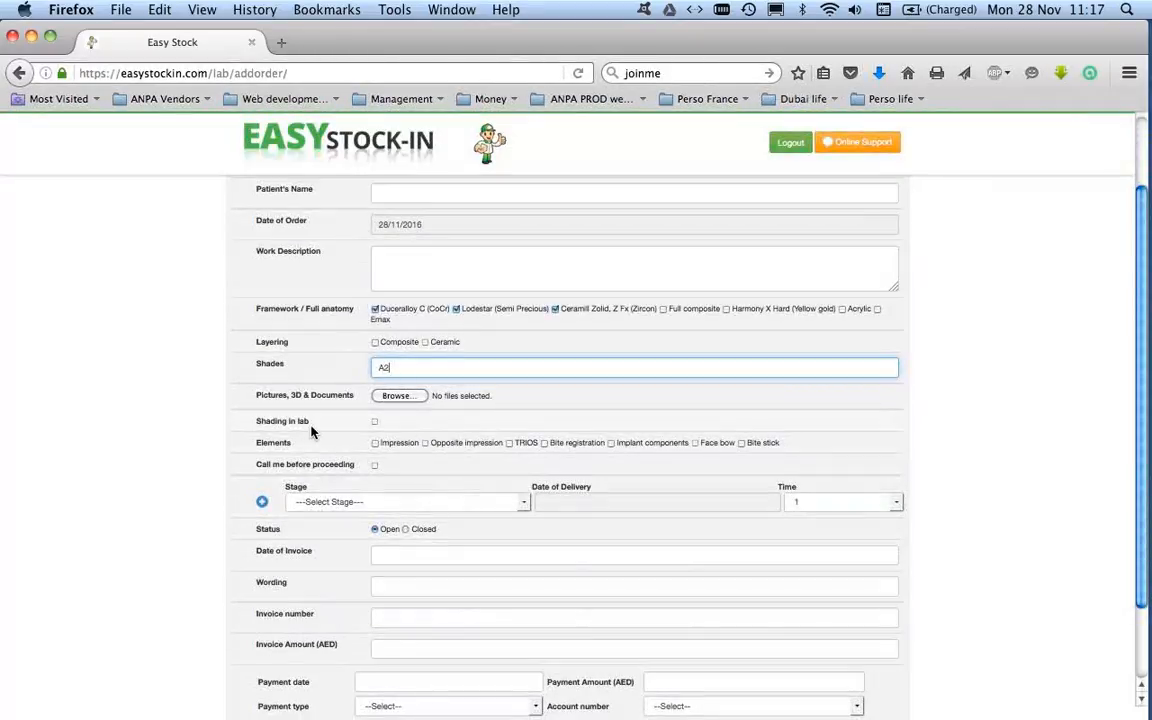
{"action": "left_click", "coordinate": [375, 443]}
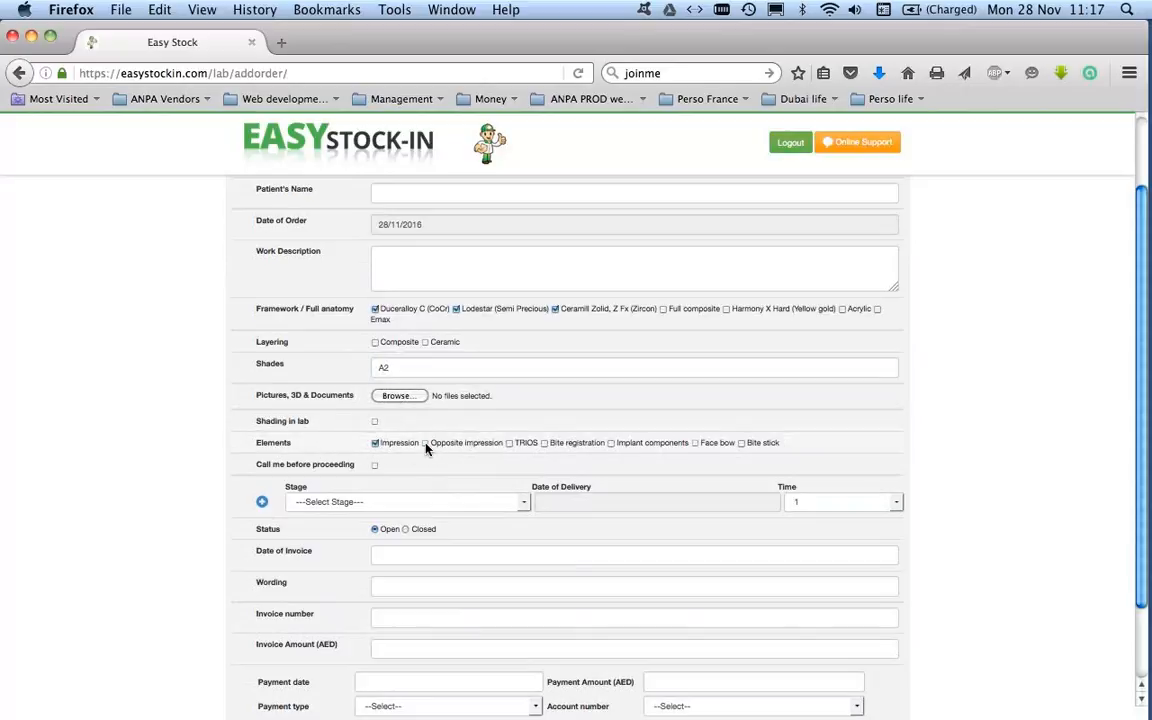
{"action": "left_click", "coordinate": [425, 443]}
{"action": "left_click", "coordinate": [374, 466]}
{"action": "left_click", "coordinate": [520, 501]}
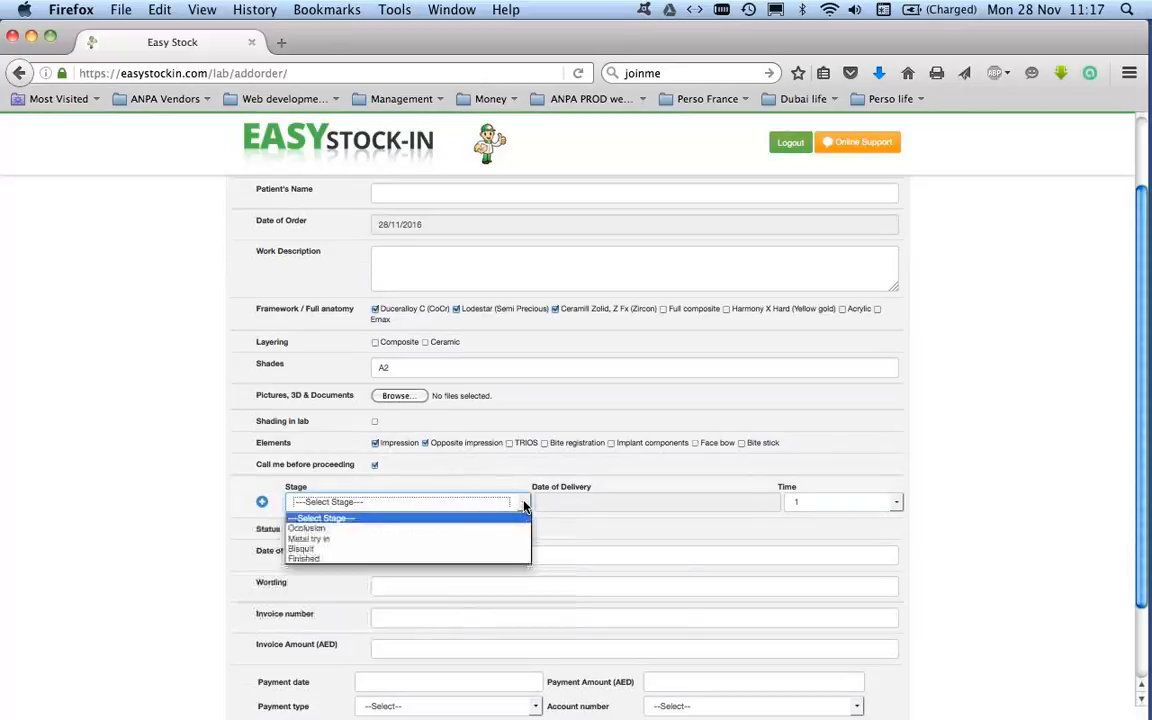
{"action": "left_click", "coordinate": [380, 558]}
{"action": "left_click", "coordinate": [647, 503]}
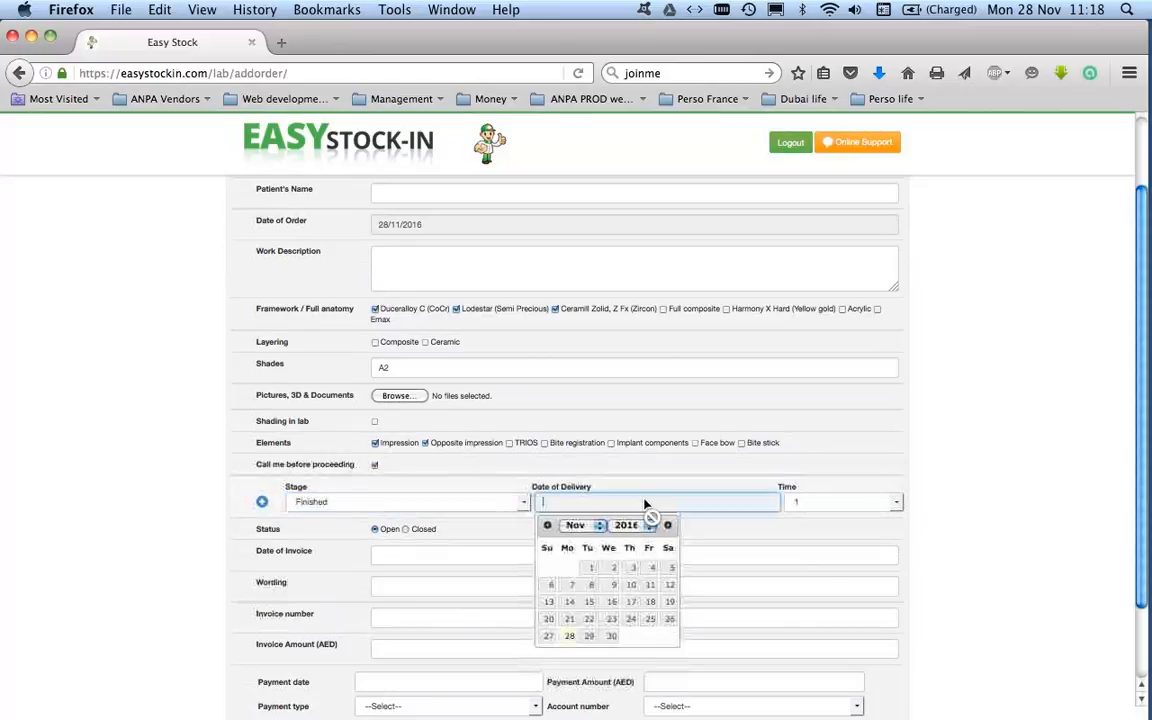
{"action": "left_click", "coordinate": [611, 638]}
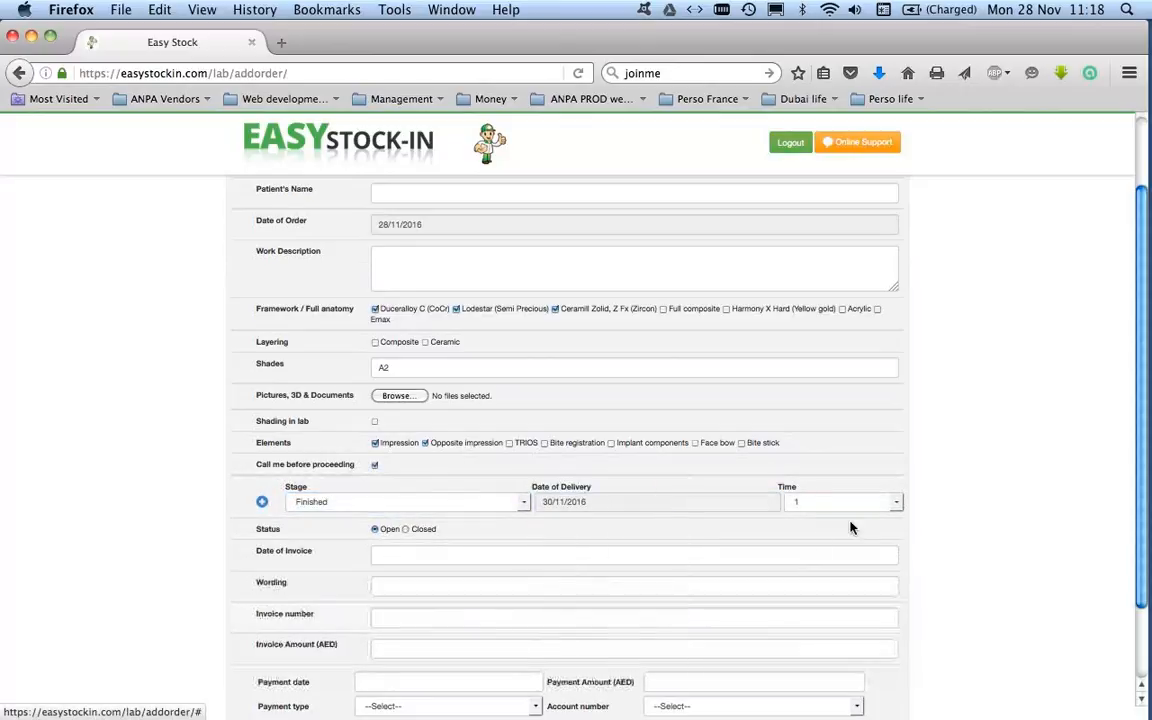
{"action": "left_click", "coordinate": [896, 505]}
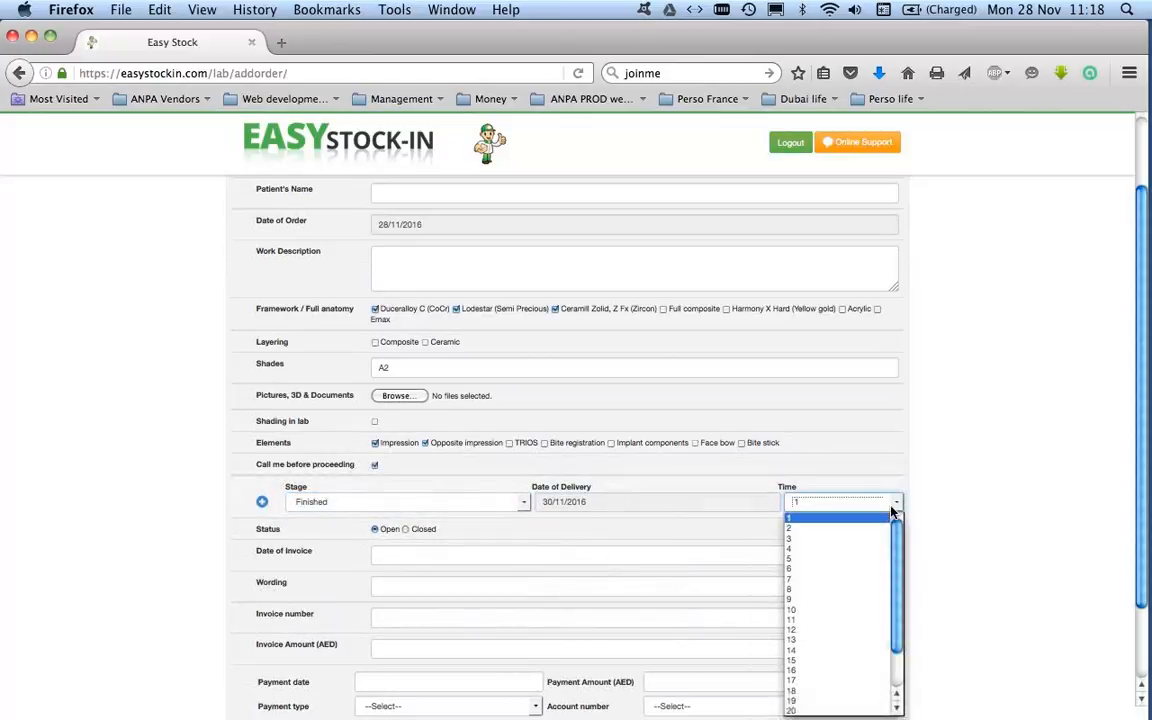
{"action": "left_click", "coordinate": [820, 607]}
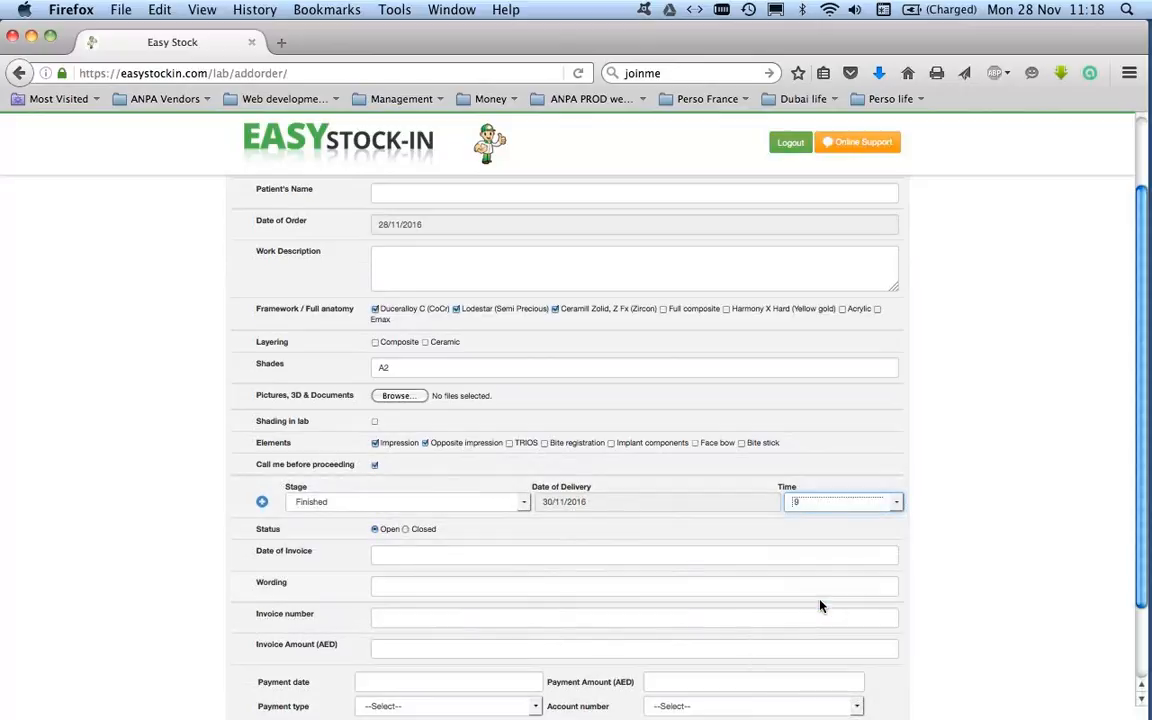
Leave the order form for the Orders to Laboratories list
{"action": "scroll", "coordinate": [820, 606], "scroll_direction": "up", "scroll_amount": 3}
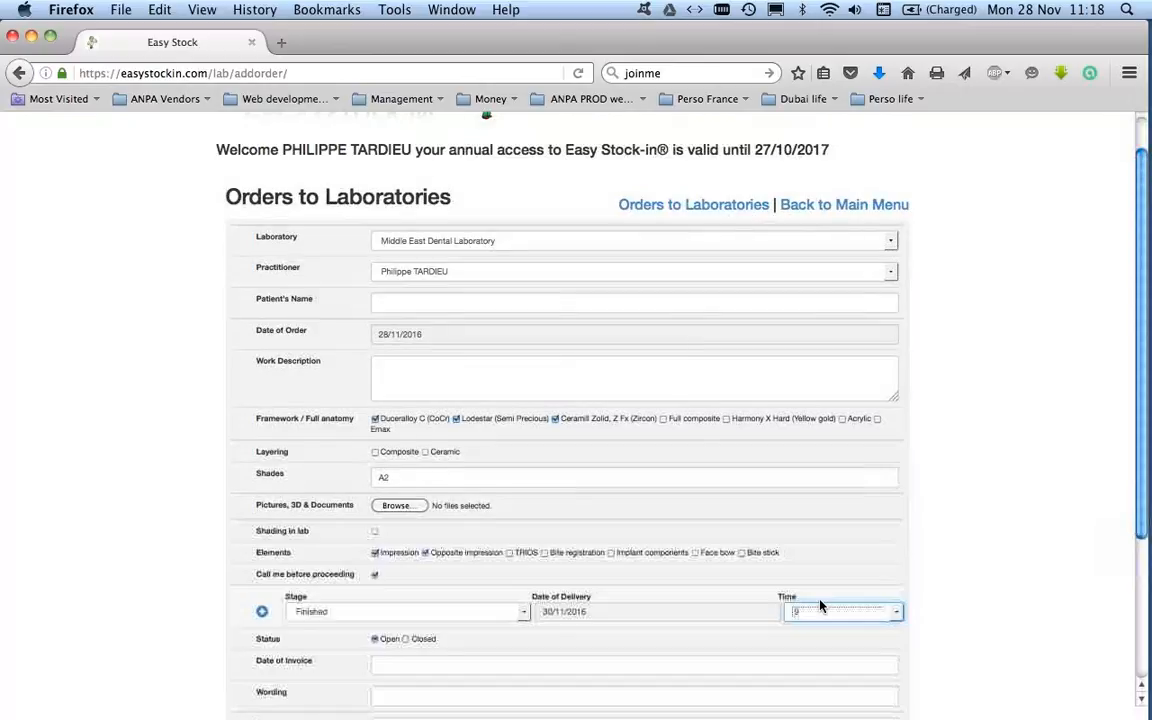
{"action": "scroll", "coordinate": [820, 605], "scroll_direction": "down", "scroll_amount": 3}
{"action": "scroll", "coordinate": [820, 605], "scroll_direction": "up", "scroll_amount": 3}
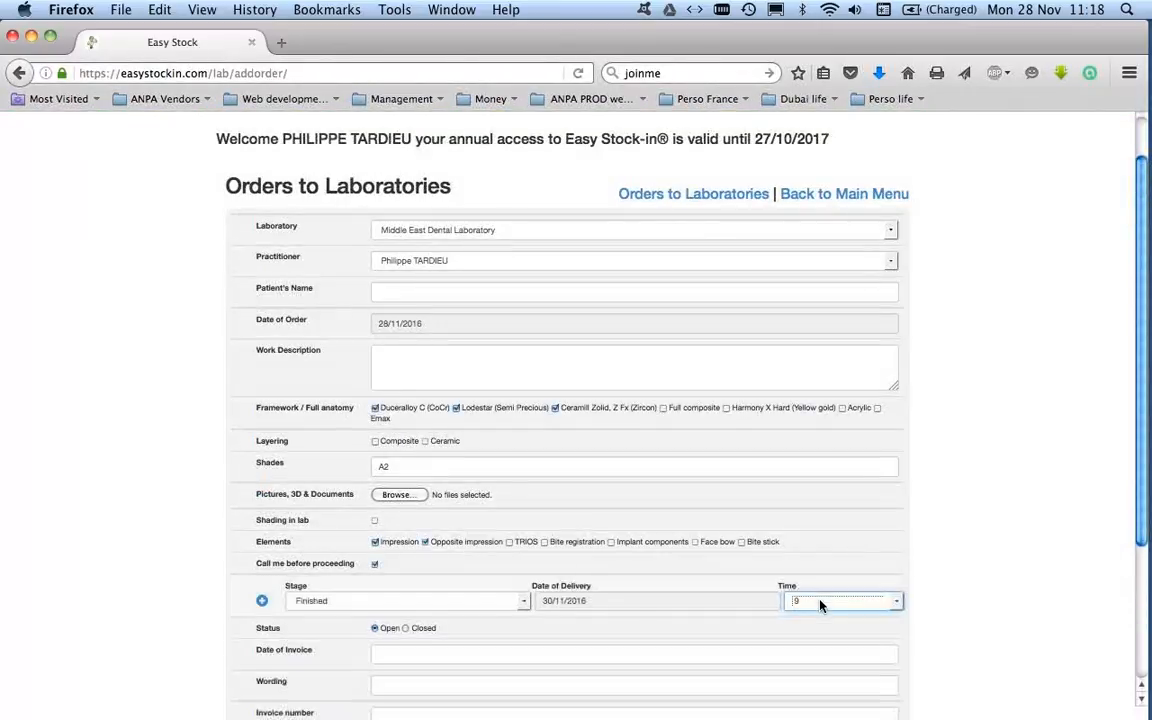
{"action": "left_click", "coordinate": [716, 197]}
Answer the save prompt, then open the 24/11/2016 order worth 300.00 and scroll to its pictures
{"action": "left_click", "coordinate": [543, 378]}
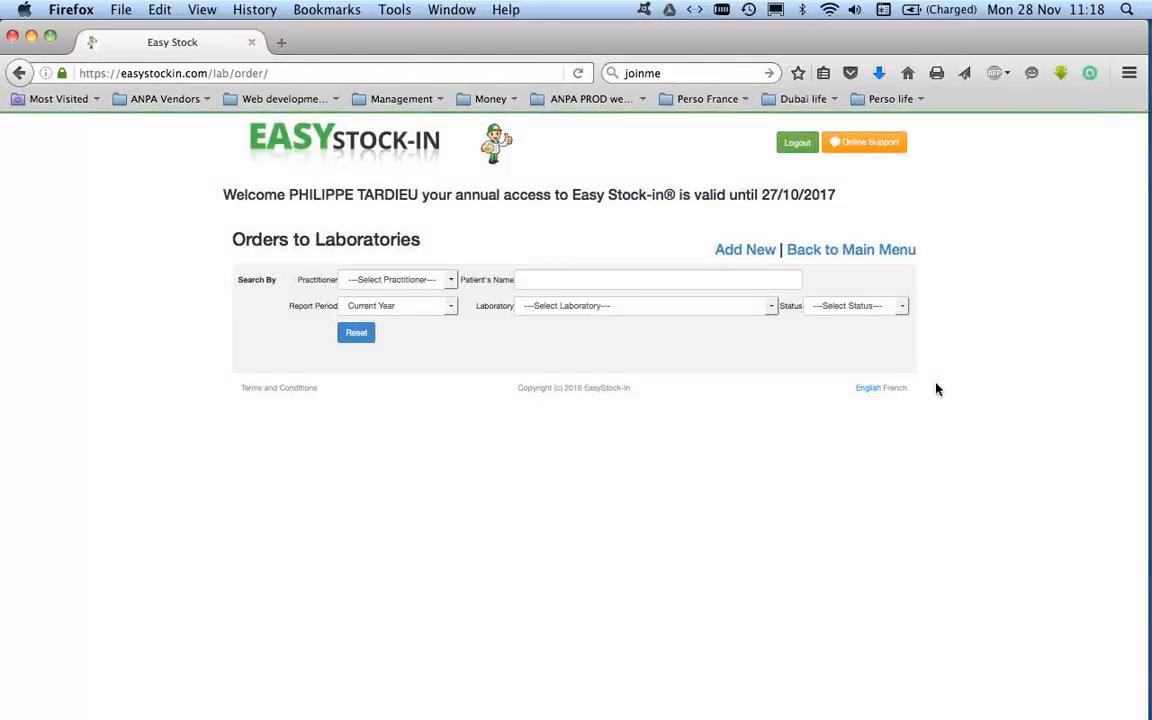
{"action": "scroll", "coordinate": [936, 388], "scroll_direction": "down", "scroll_amount": 2}
{"action": "scroll", "coordinate": [936, 388], "scroll_direction": "down", "scroll_amount": 2}
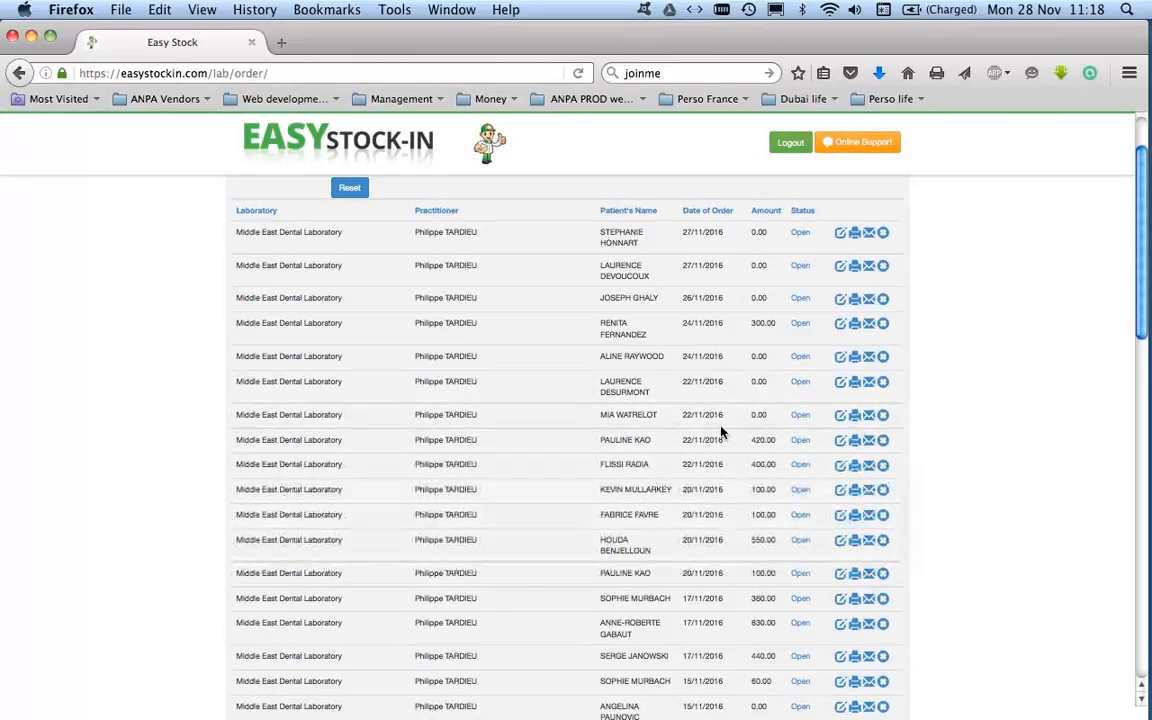
{"action": "left_click", "coordinate": [840, 330]}
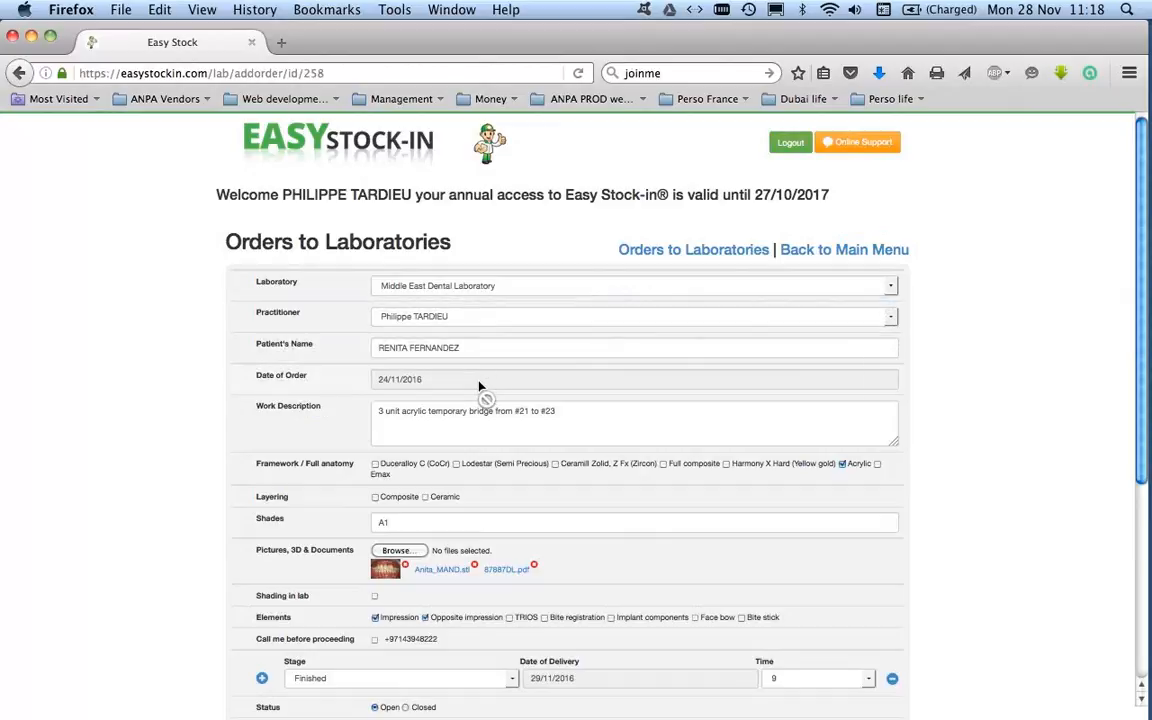
{"action": "scroll", "coordinate": [830, 412], "scroll_direction": "down", "scroll_amount": 2}
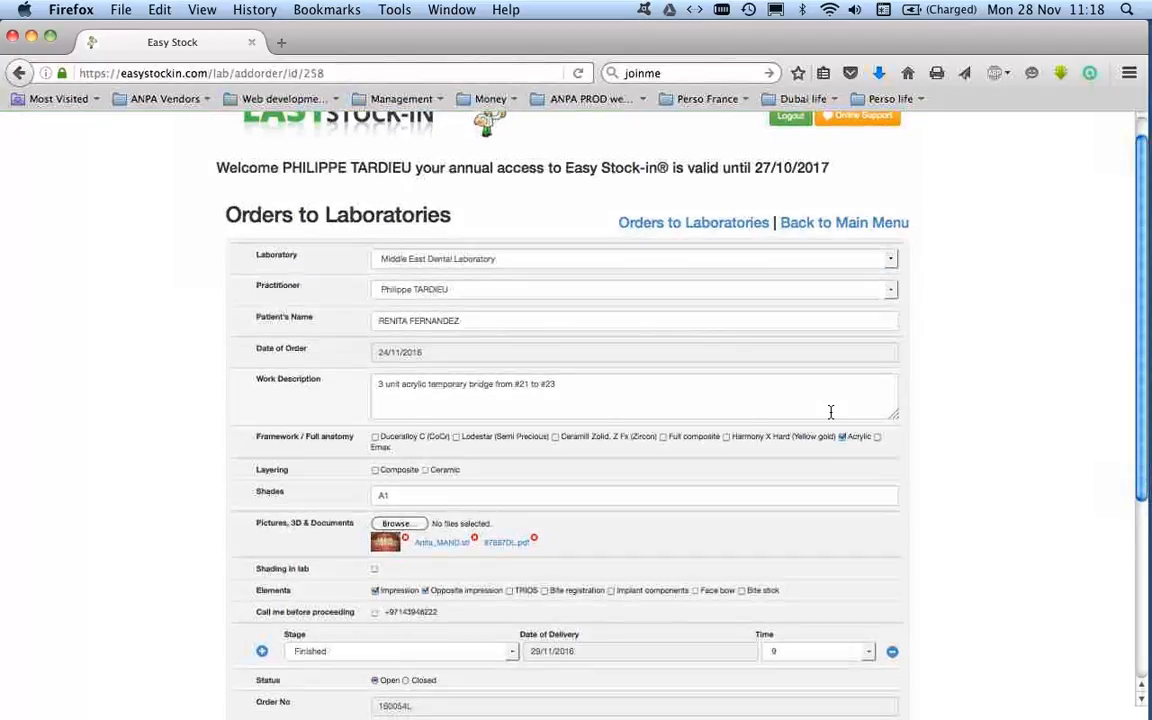
{"action": "scroll", "coordinate": [830, 412], "scroll_direction": "down", "scroll_amount": 5}
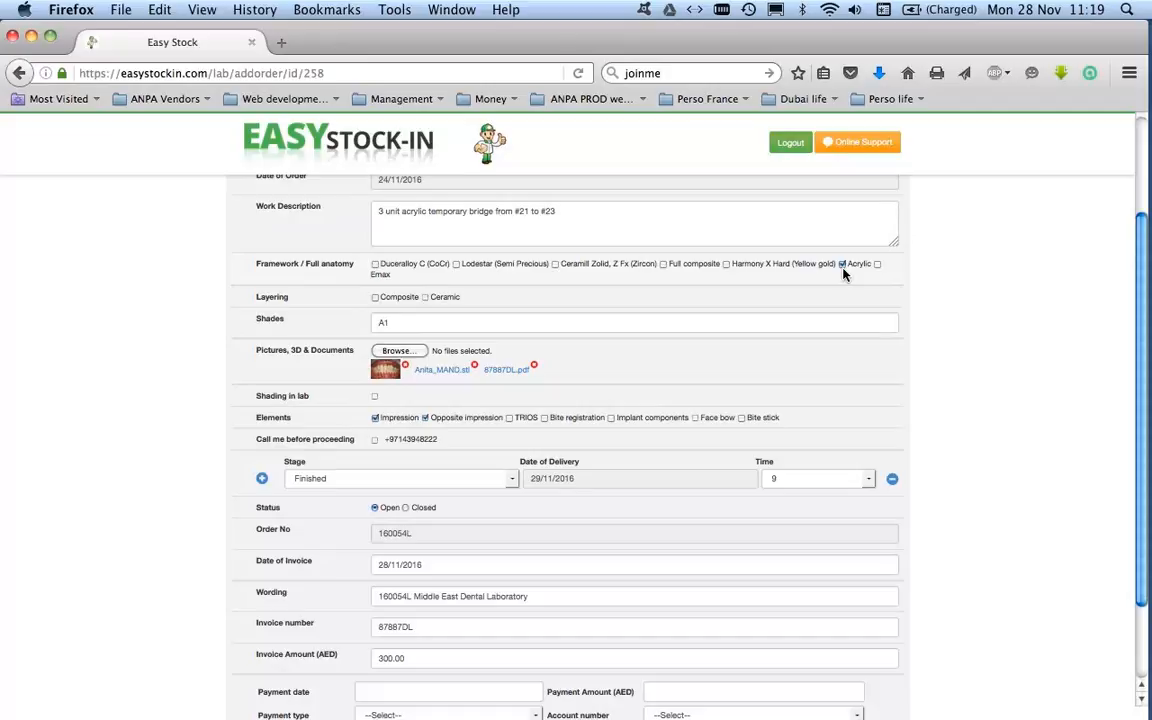
Open the intraoral photo in its own tab, fit it to the window, then return to the order
{"action": "left_click", "coordinate": [386, 370]}
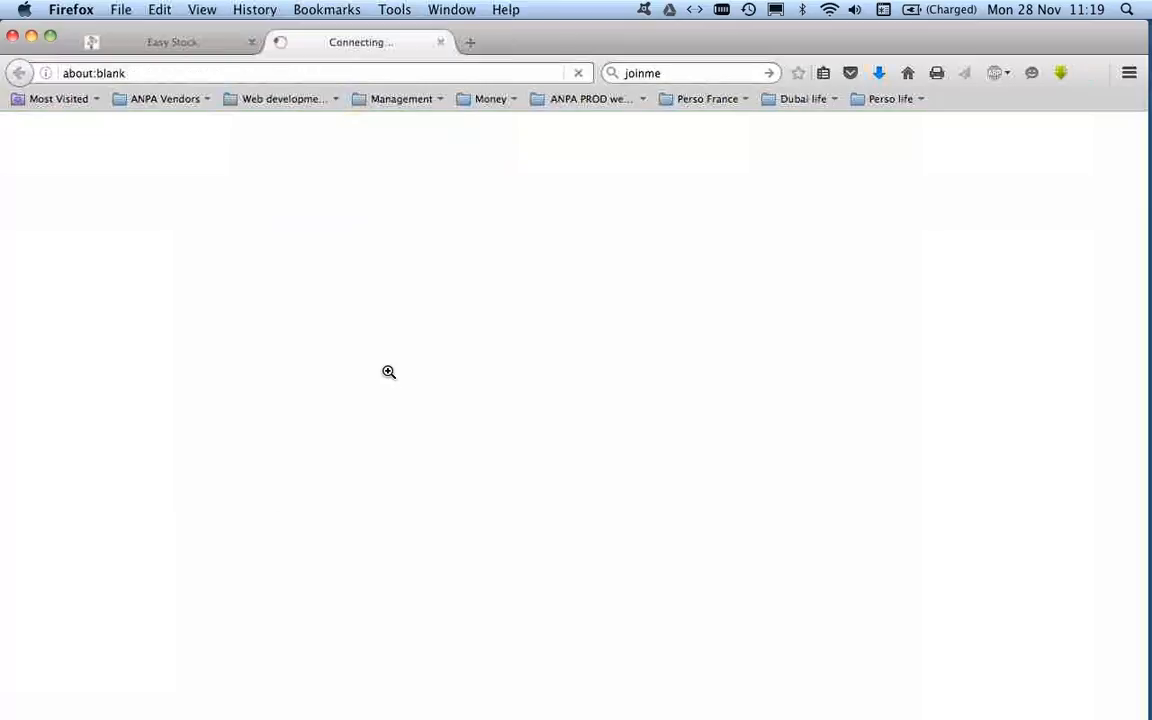
{"action": "left_click", "coordinate": [388, 371]}
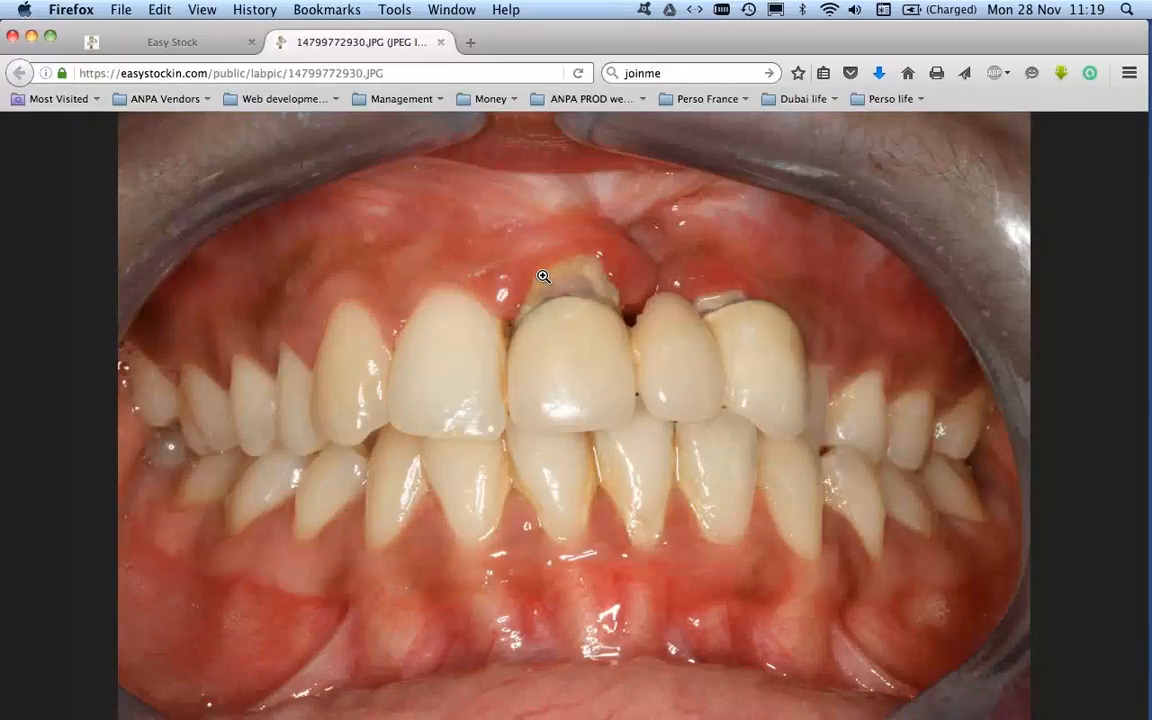
{"action": "left_click", "coordinate": [190, 44]}
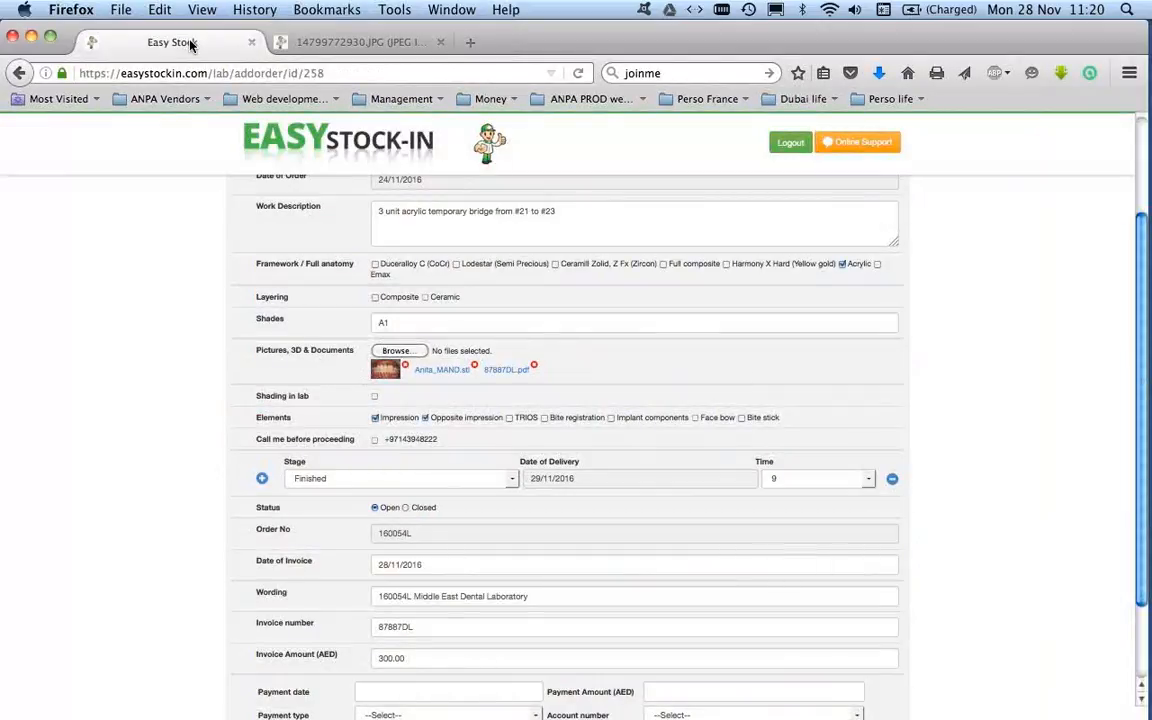
View the attached Aed 300.00 laboratory invoice PDF in a new tab, then return to the order form
{"action": "left_click", "coordinate": [503, 371]}
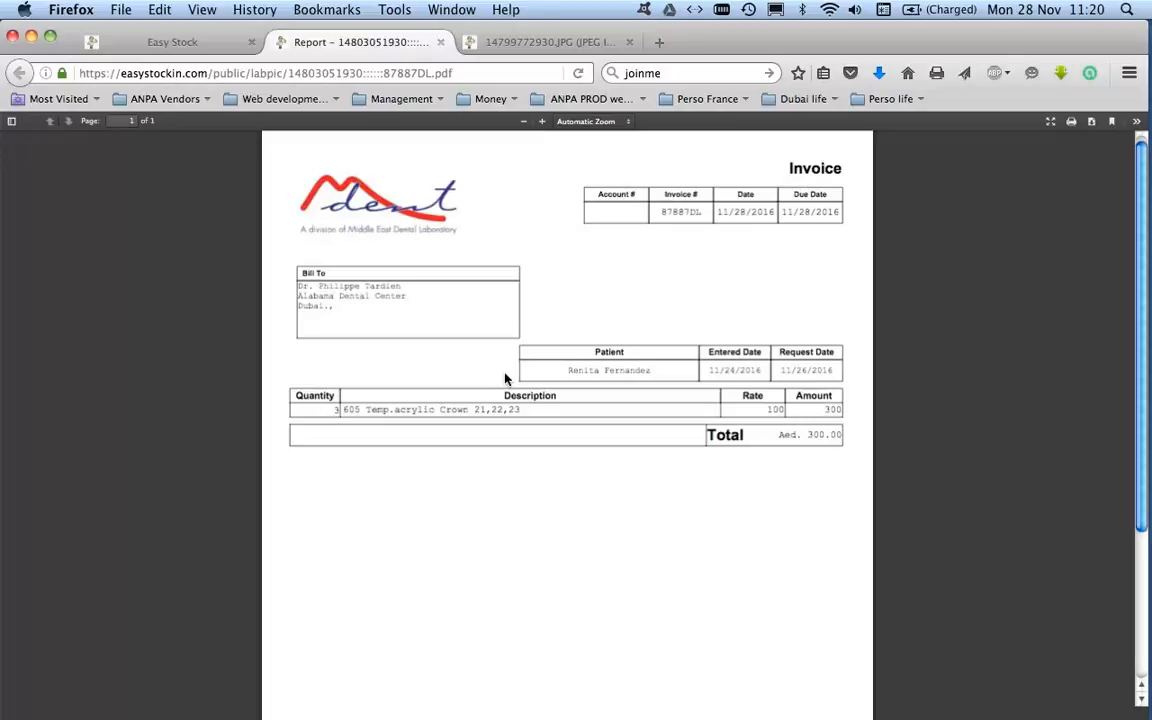
{"action": "left_click", "coordinate": [173, 43]}
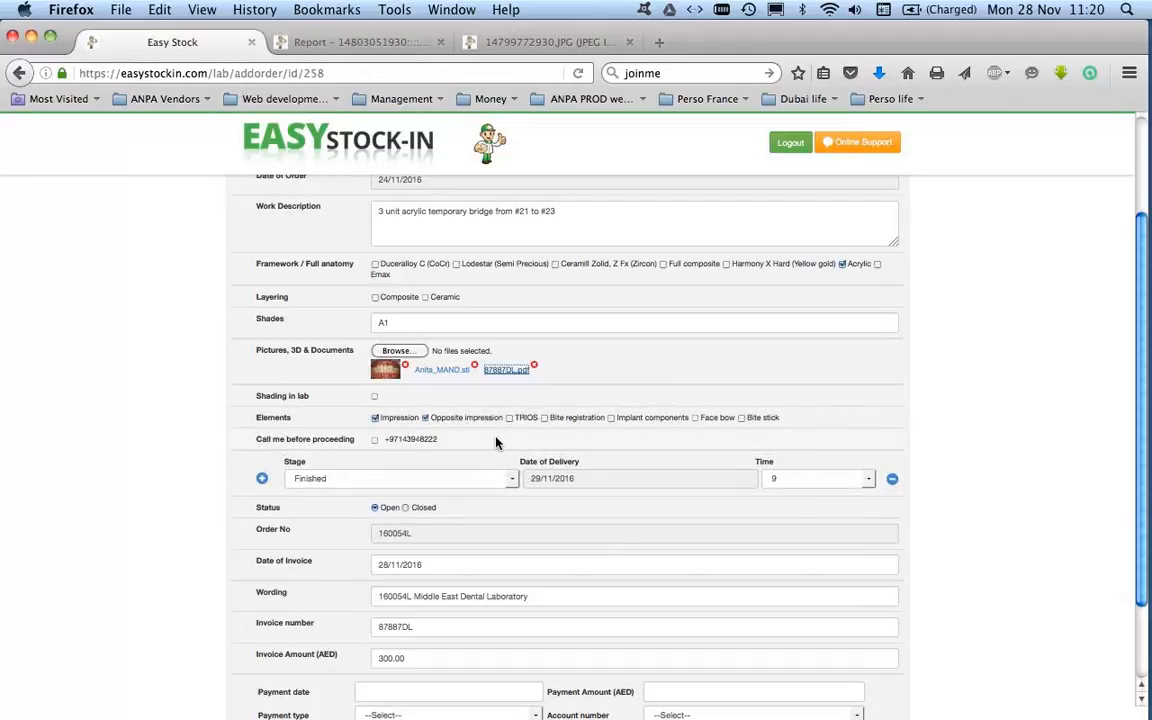
{"action": "scroll", "coordinate": [496, 442], "scroll_direction": "down", "scroll_amount": 3}
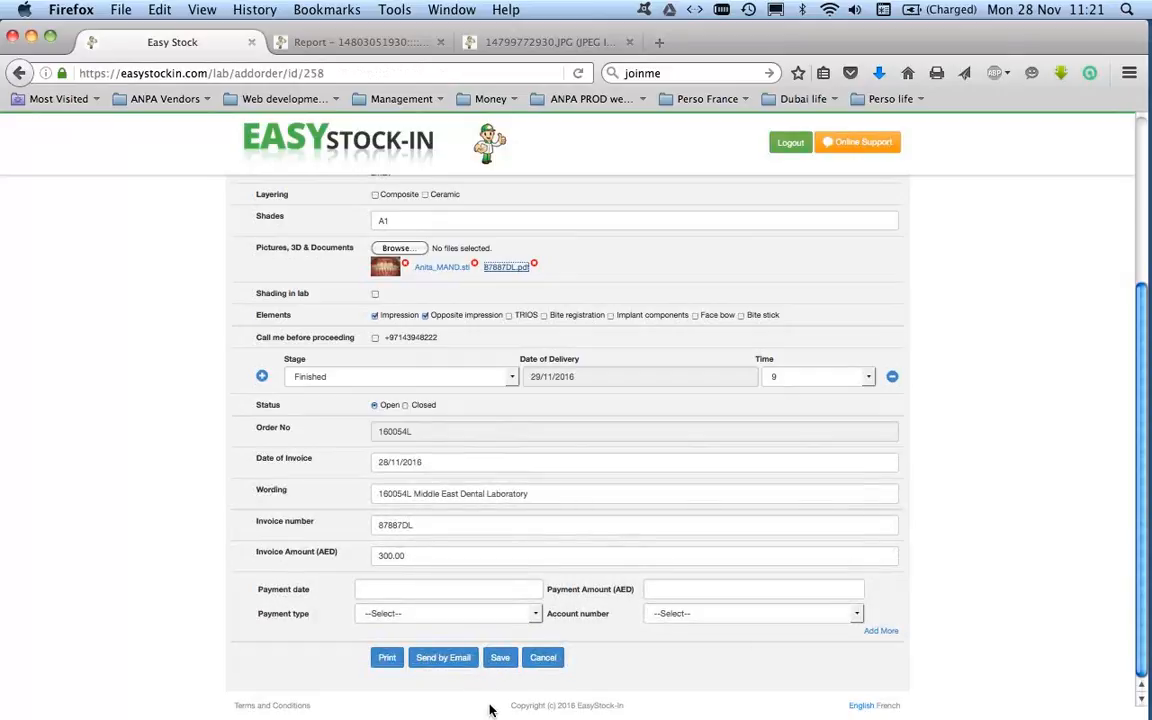
Start e-mailing the order and remove the laboratory's and the last recipient addresses from To
{"action": "left_click", "coordinate": [455, 663]}
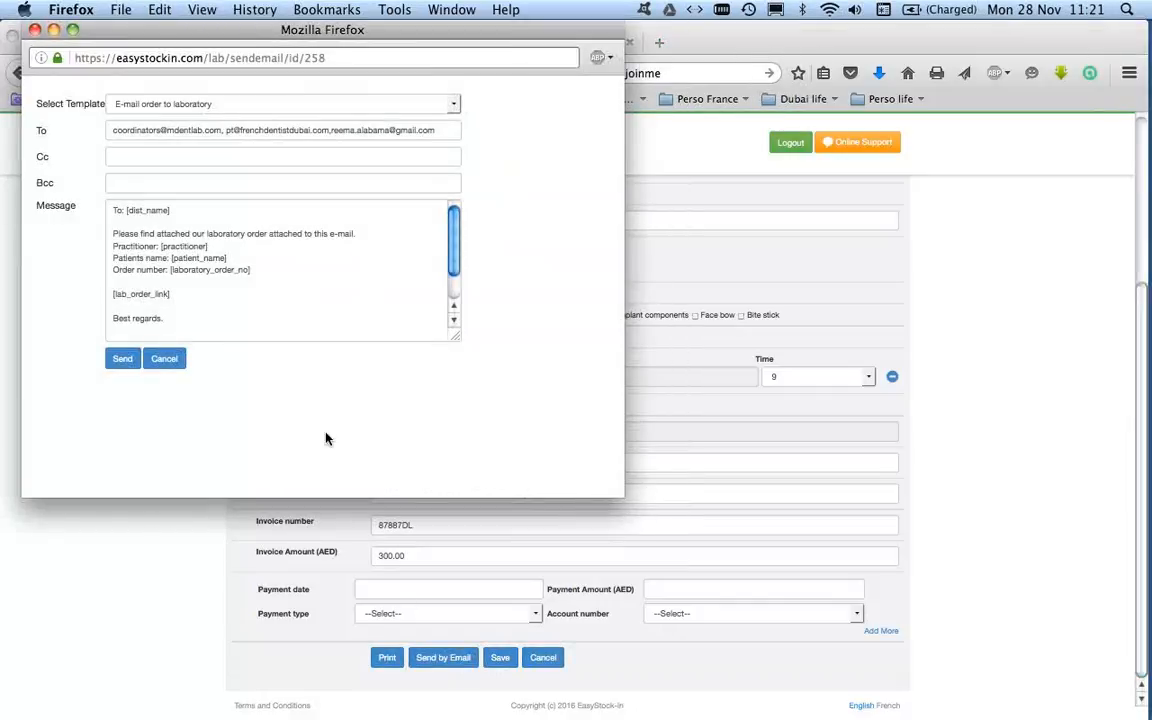
{"action": "left_click_drag", "start_coordinate": [226, 130], "coordinate": [139, 122]}
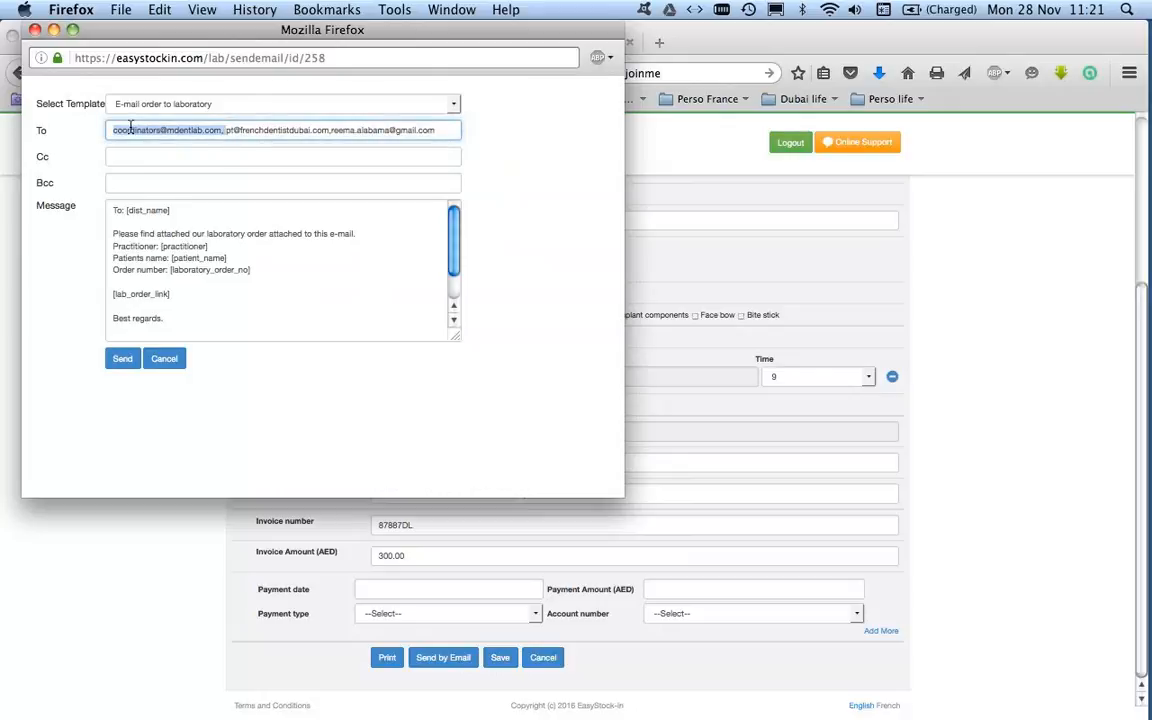
{"action": "key", "text": "BackSpace"}
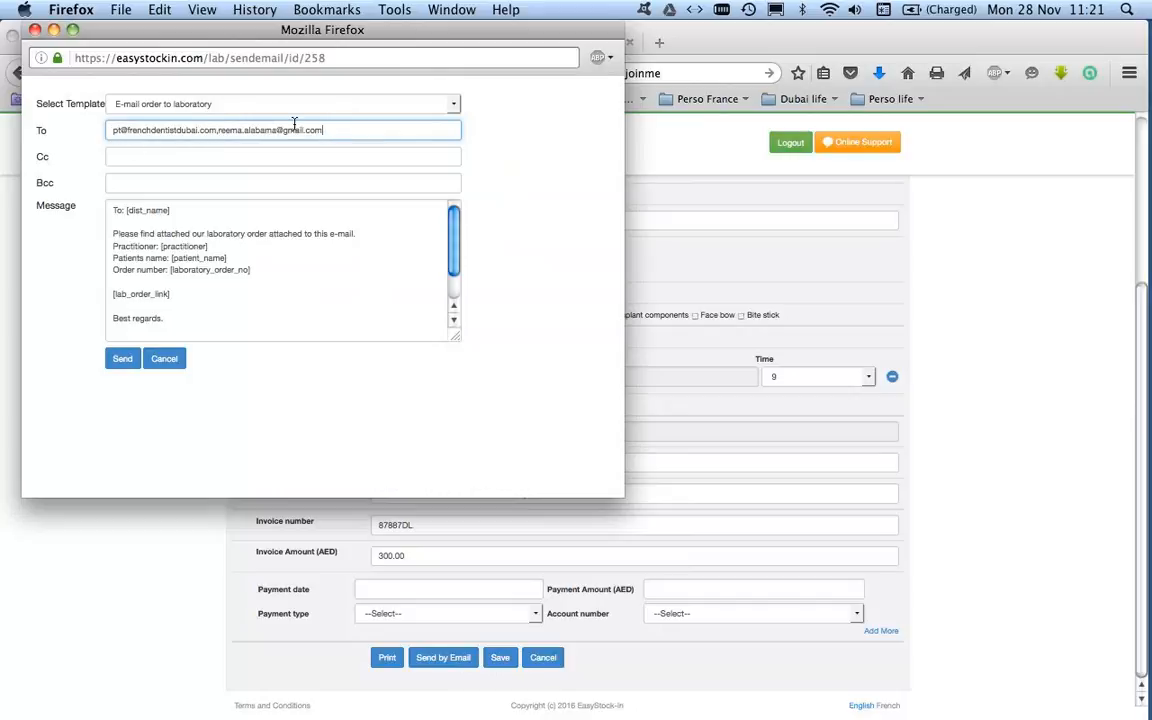
{"action": "left_click_drag", "start_coordinate": [328, 130], "coordinate": [221, 138]}
{"action": "key", "text": "BackSpace"}
{"action": "key", "text": "BackSpace"}
Send the lab order e-mail, confirm the success message, and show all open windows
{"action": "left_click", "coordinate": [125, 360]}
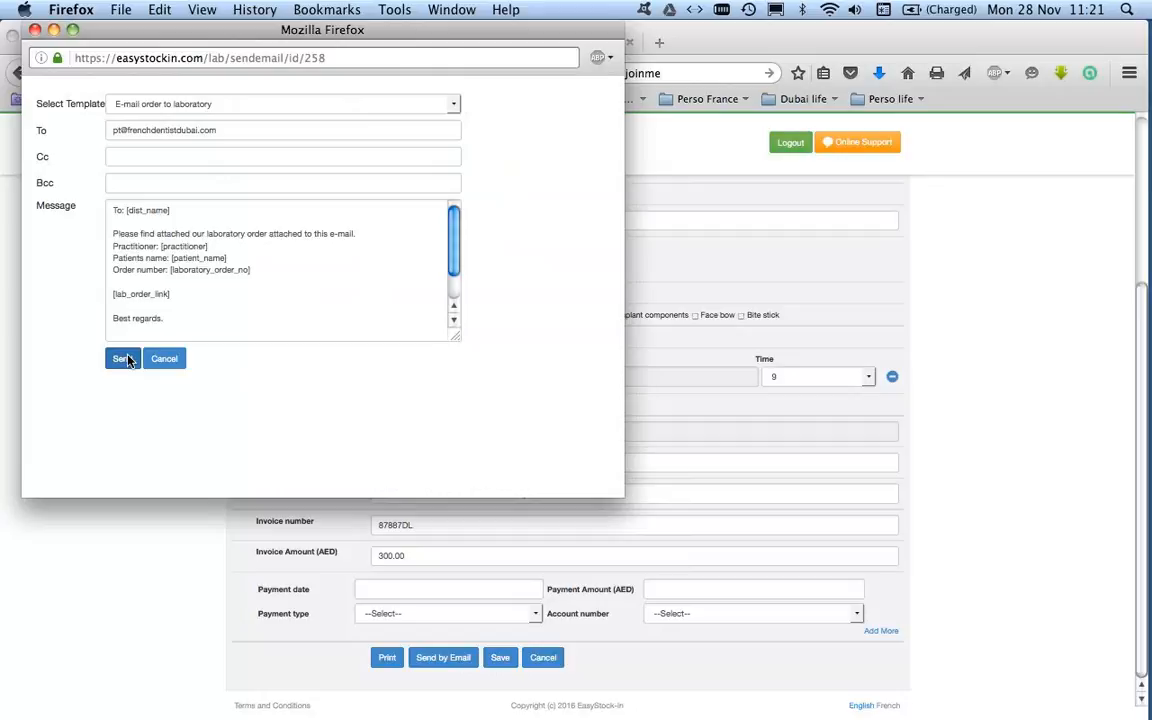
{"action": "key", "text": "Return"}
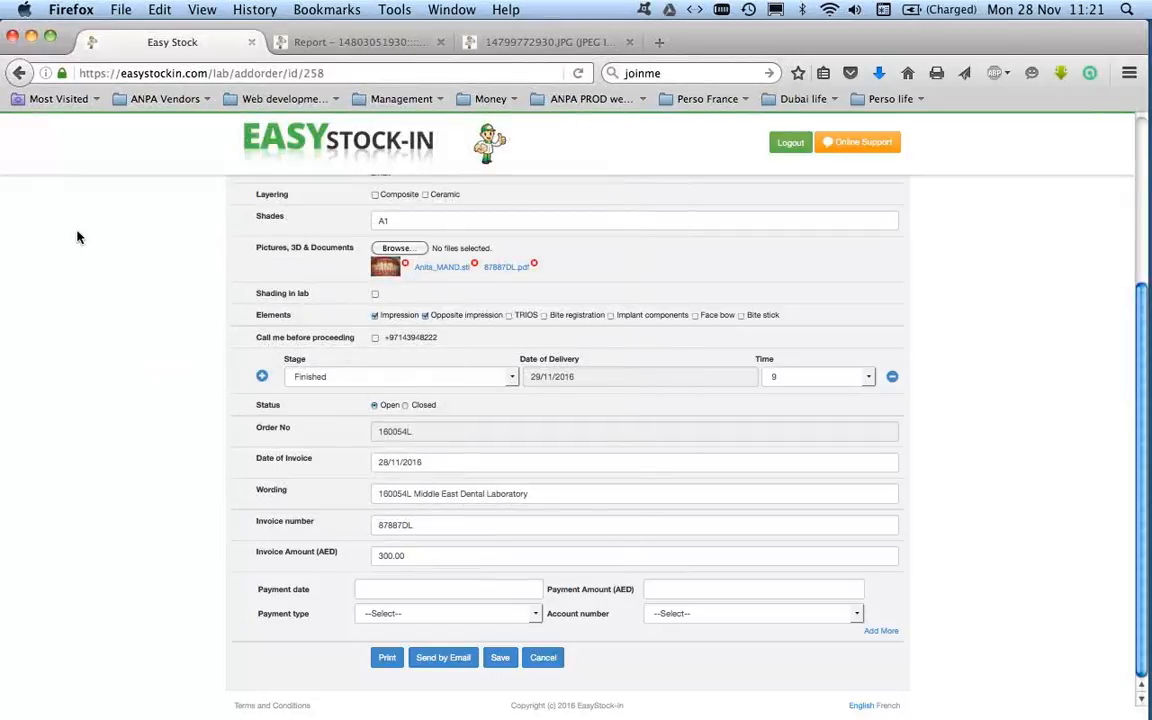
{"action": "key", "text": "ctrl+Up"}
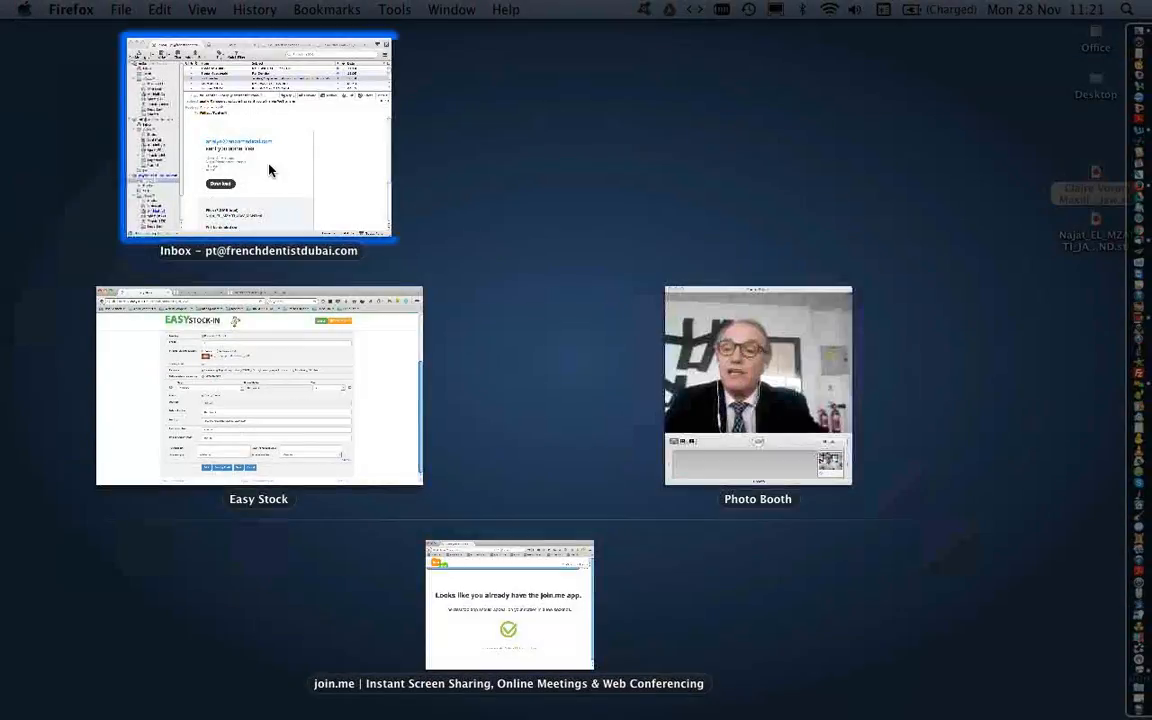
Bring Thunderbird forward and go to the practice account's Spam folder, checking the Inbox briefly
{"action": "left_click", "coordinate": [268, 170]}
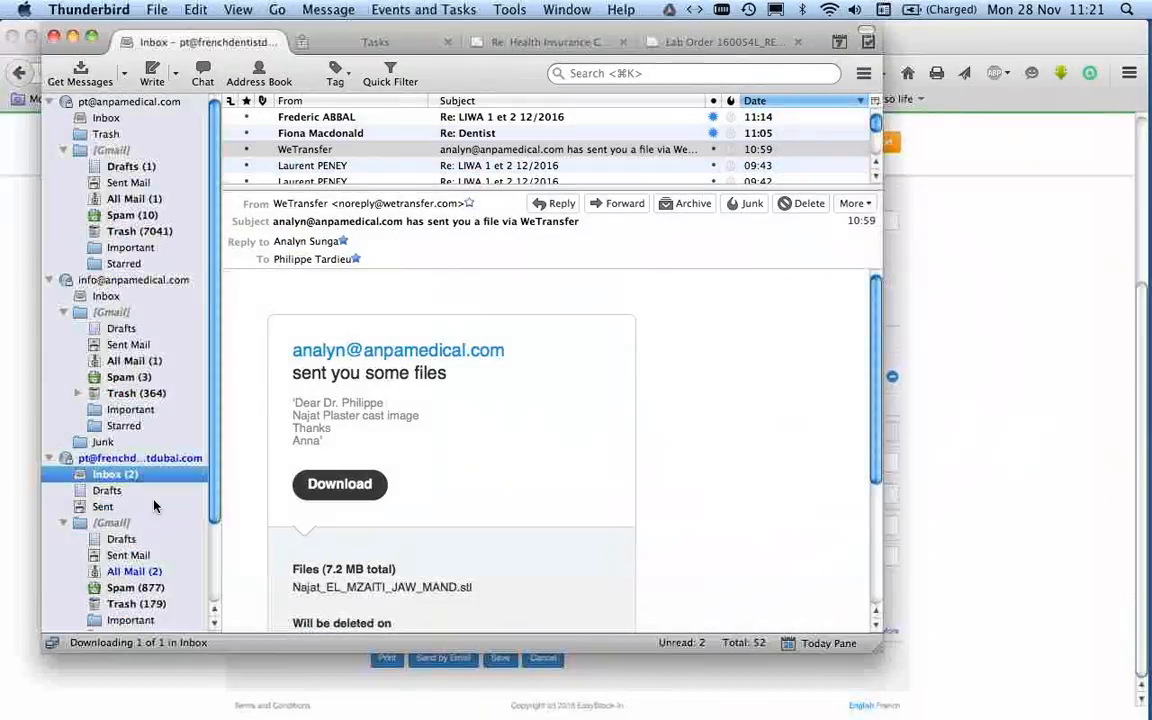
{"action": "left_click", "coordinate": [122, 587]}
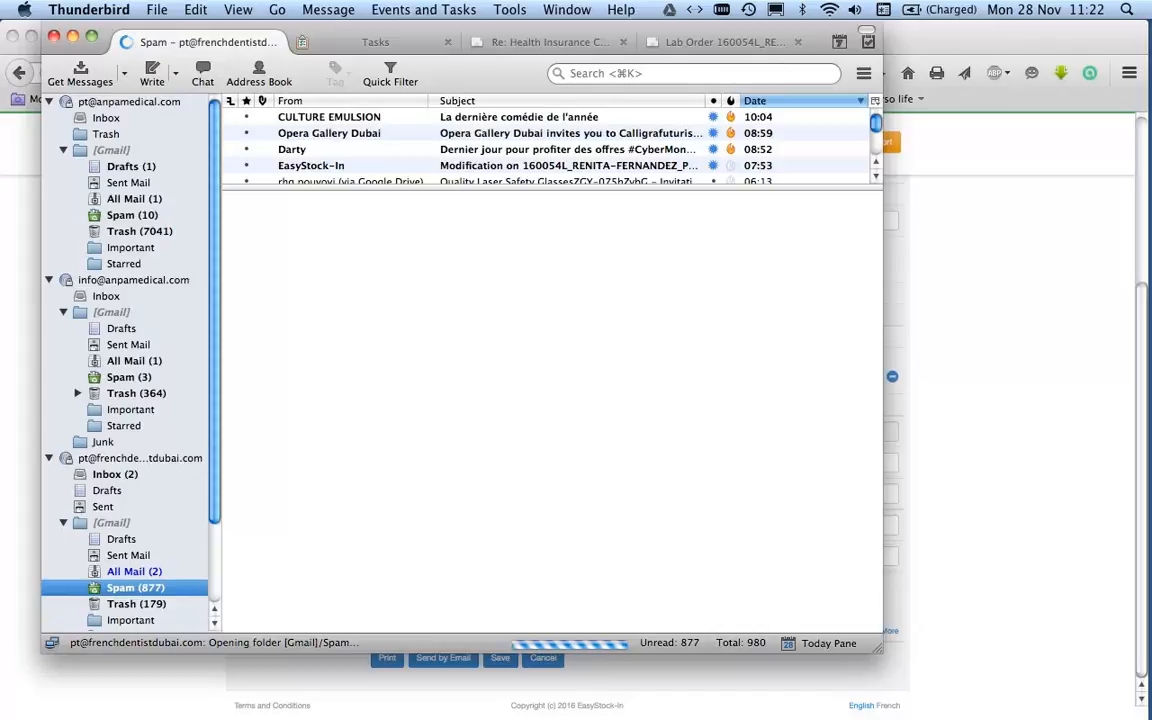
{"action": "left_click", "coordinate": [112, 474]}
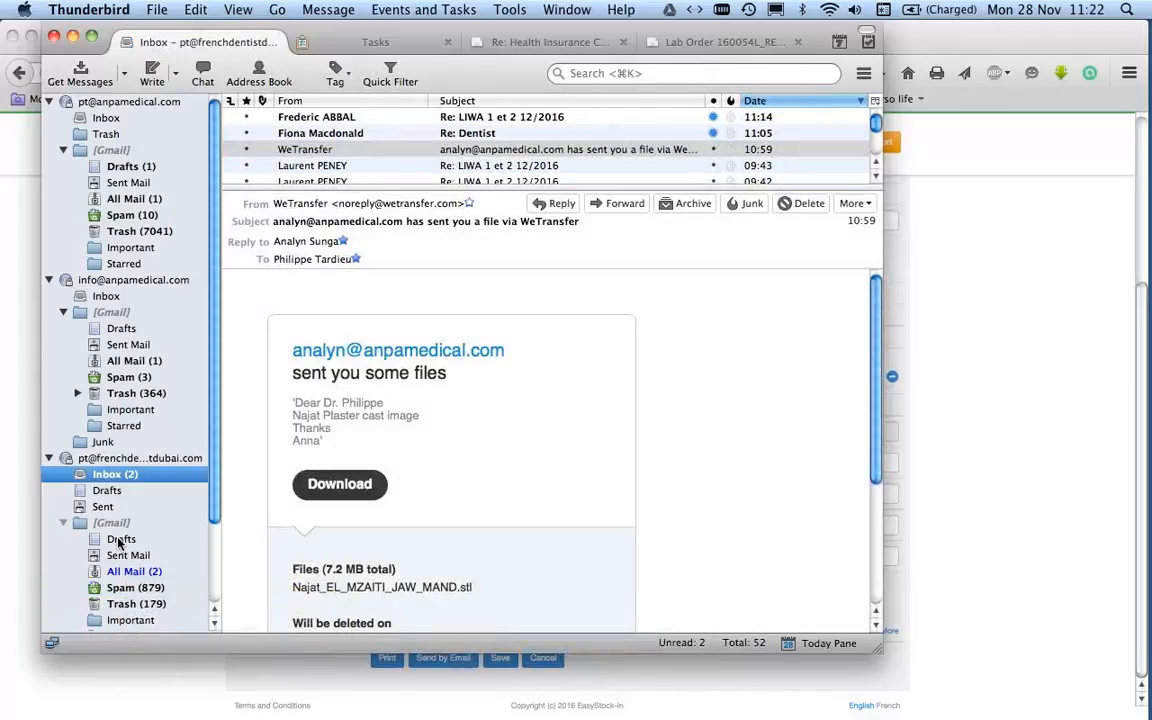
{"action": "left_click", "coordinate": [131, 588]}
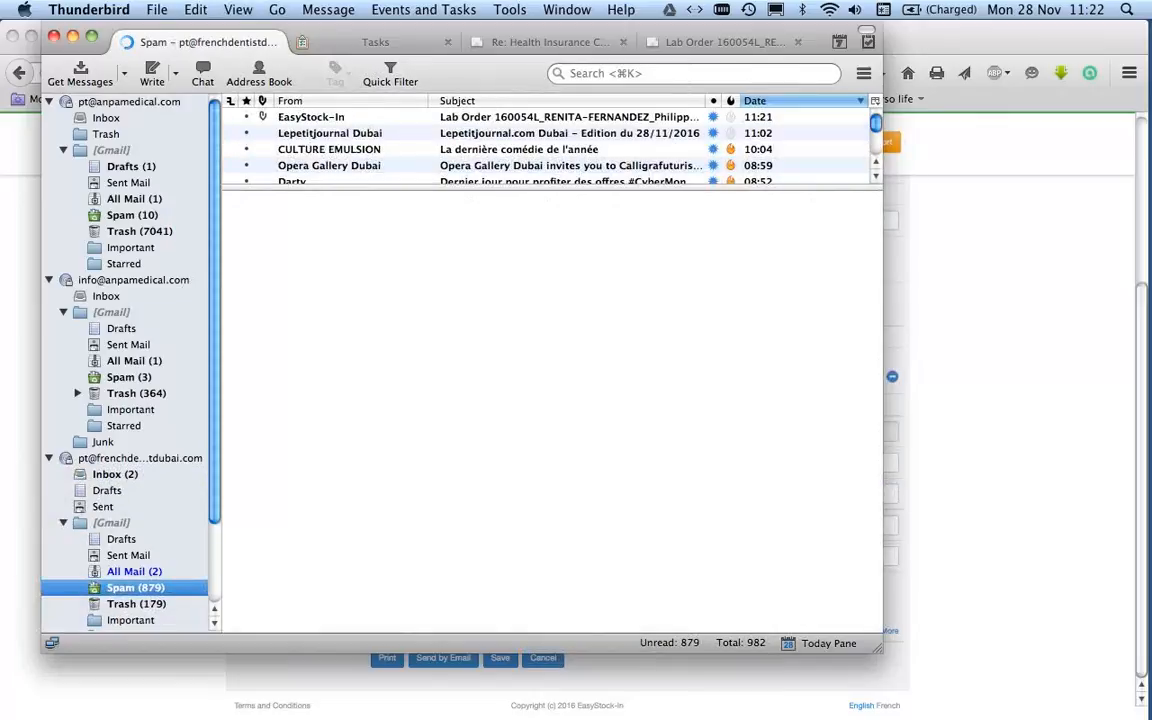
Open the EasyStock-In Lab Order message from Spam in its own tab
{"action": "left_click", "coordinate": [468, 118]}
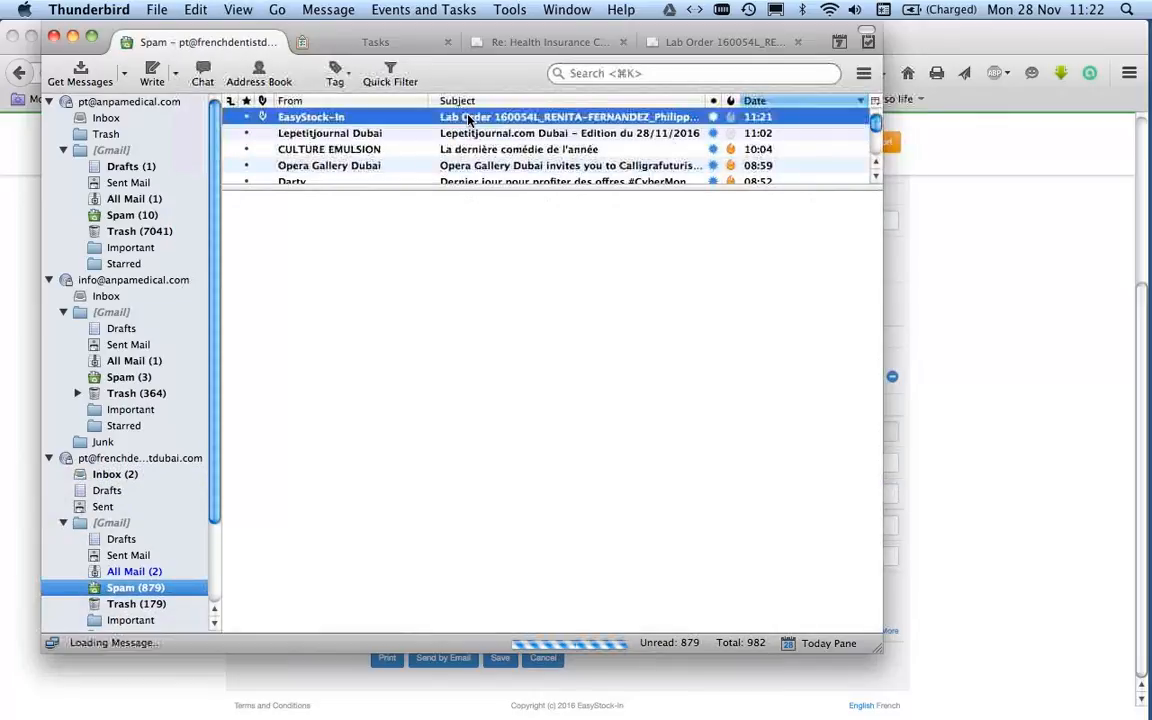
{"action": "left_click", "coordinate": [322, 12]}
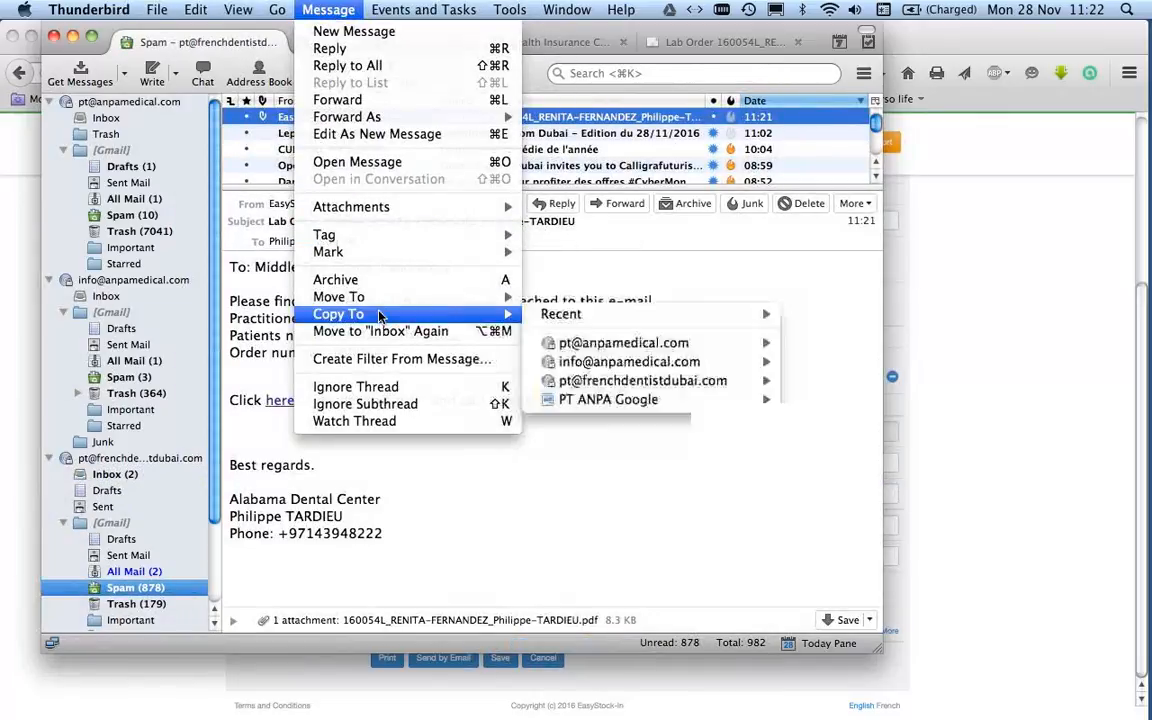
{"action": "left_click", "coordinate": [722, 399]}
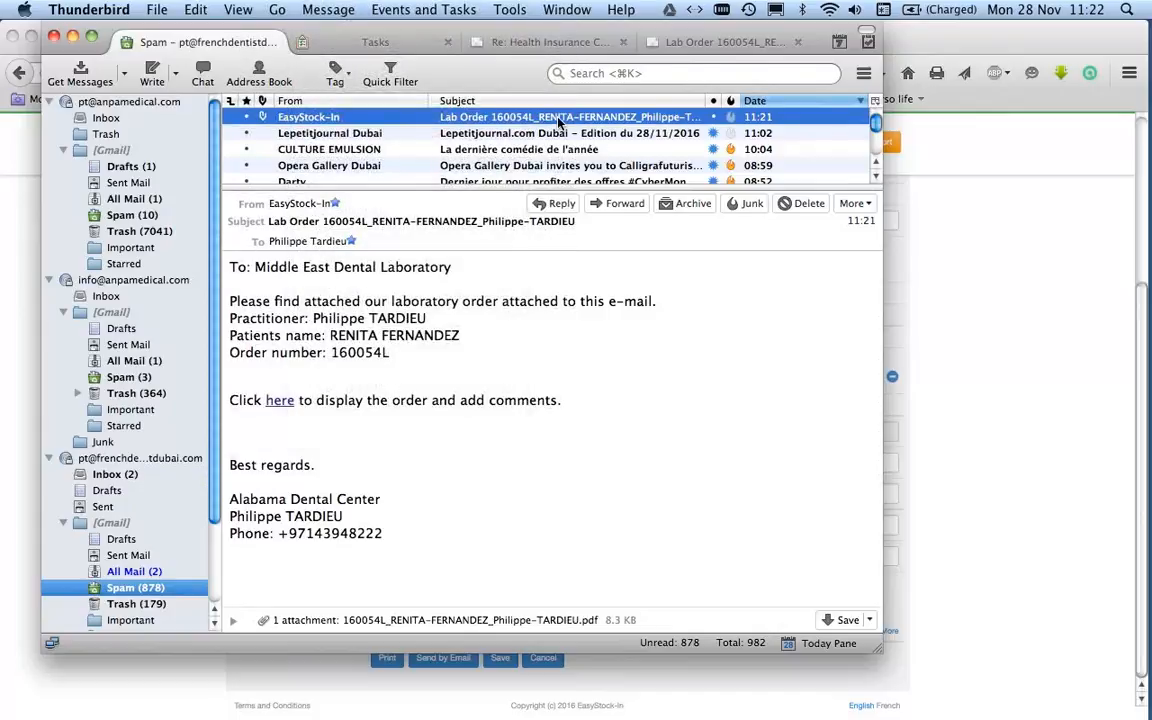
{"action": "double_click", "coordinate": [505, 116]}
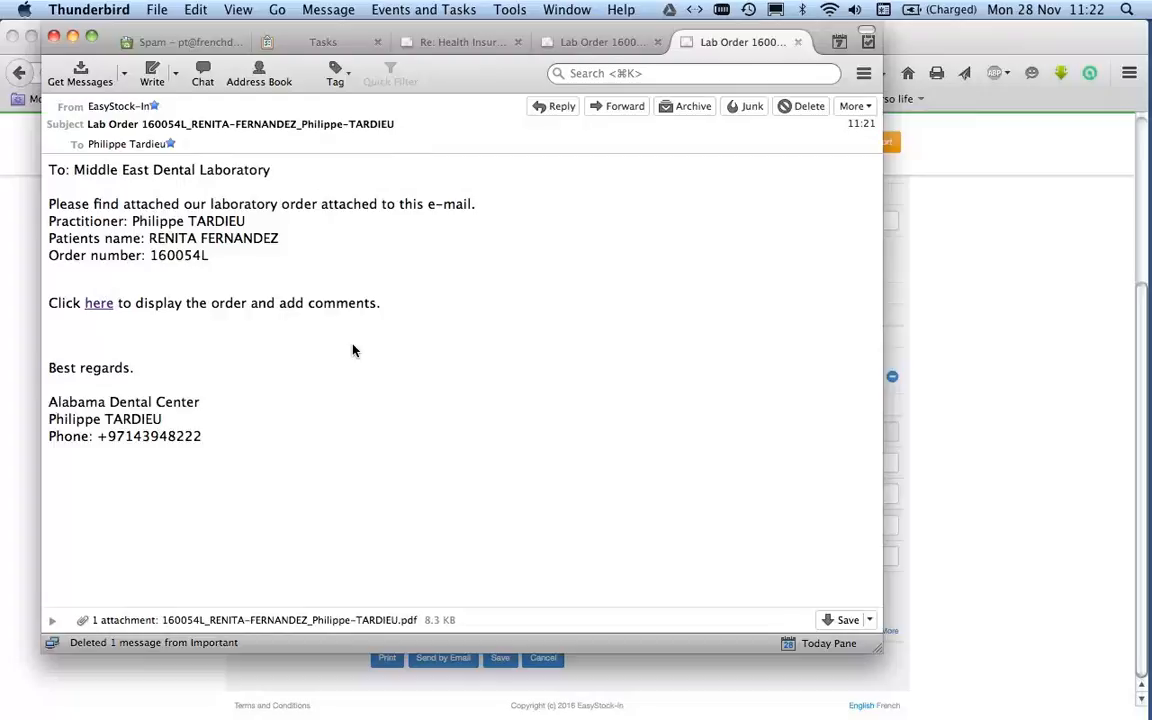
Append 'CHANGES...' to the end of the bridge order's Work Description, then scroll toward Save
{"action": "left_click", "coordinate": [100, 304]}
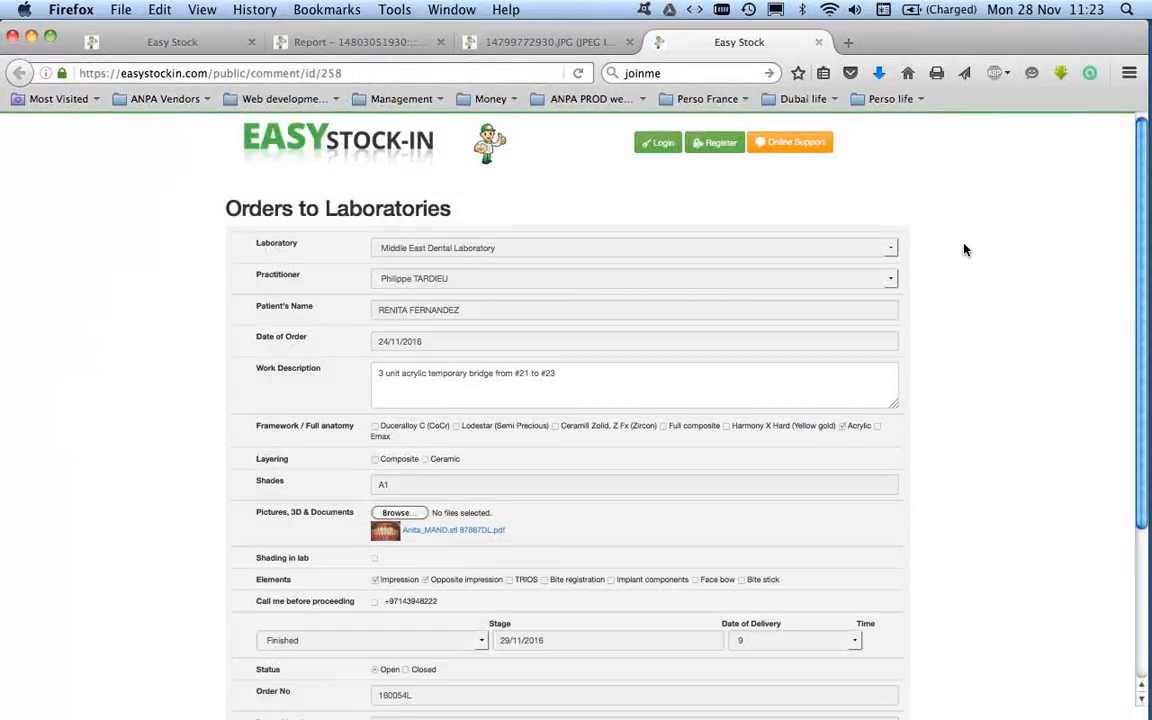
{"action": "scroll", "coordinate": [965, 250], "scroll_direction": "down", "scroll_amount": 3}
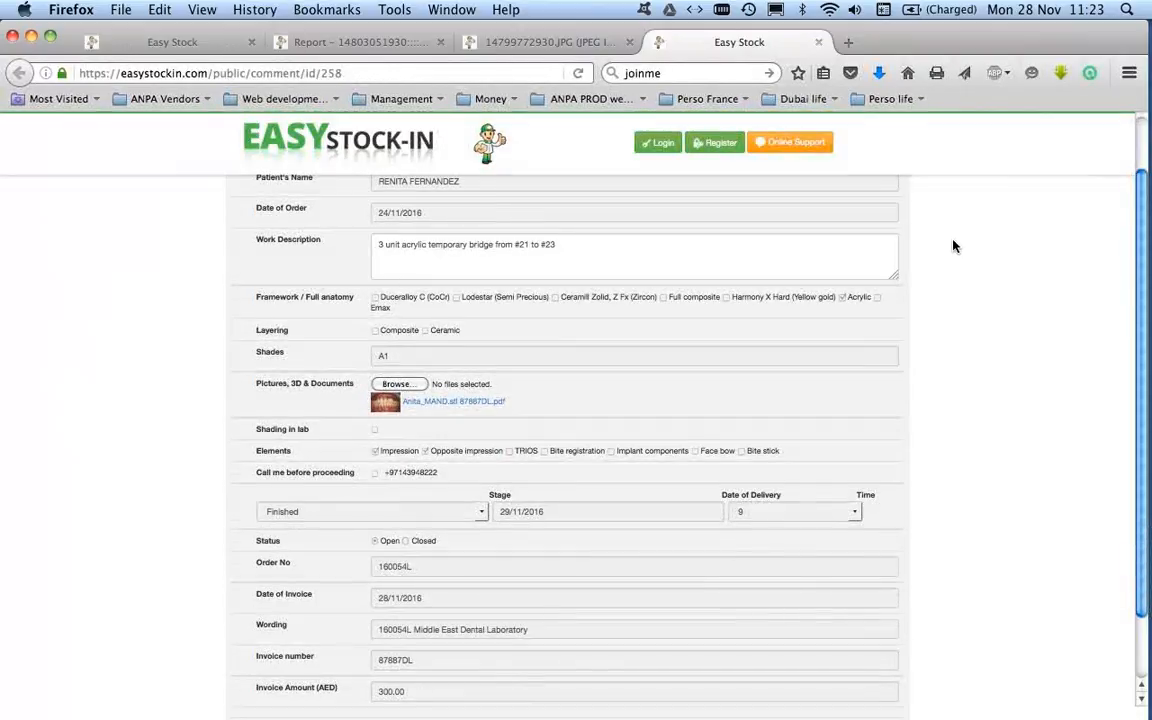
{"action": "scroll", "coordinate": [951, 244], "scroll_direction": "up", "scroll_amount": 3}
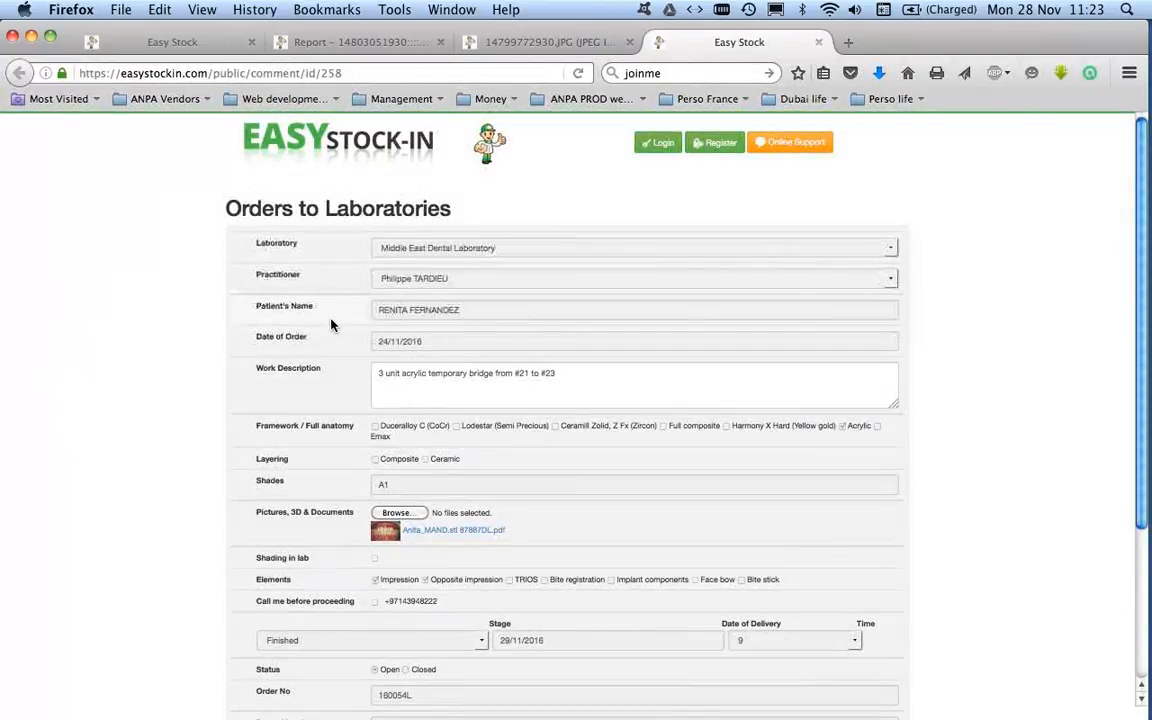
{"action": "left_click", "coordinate": [596, 381]}
{"action": "type", "text": "CHA"}
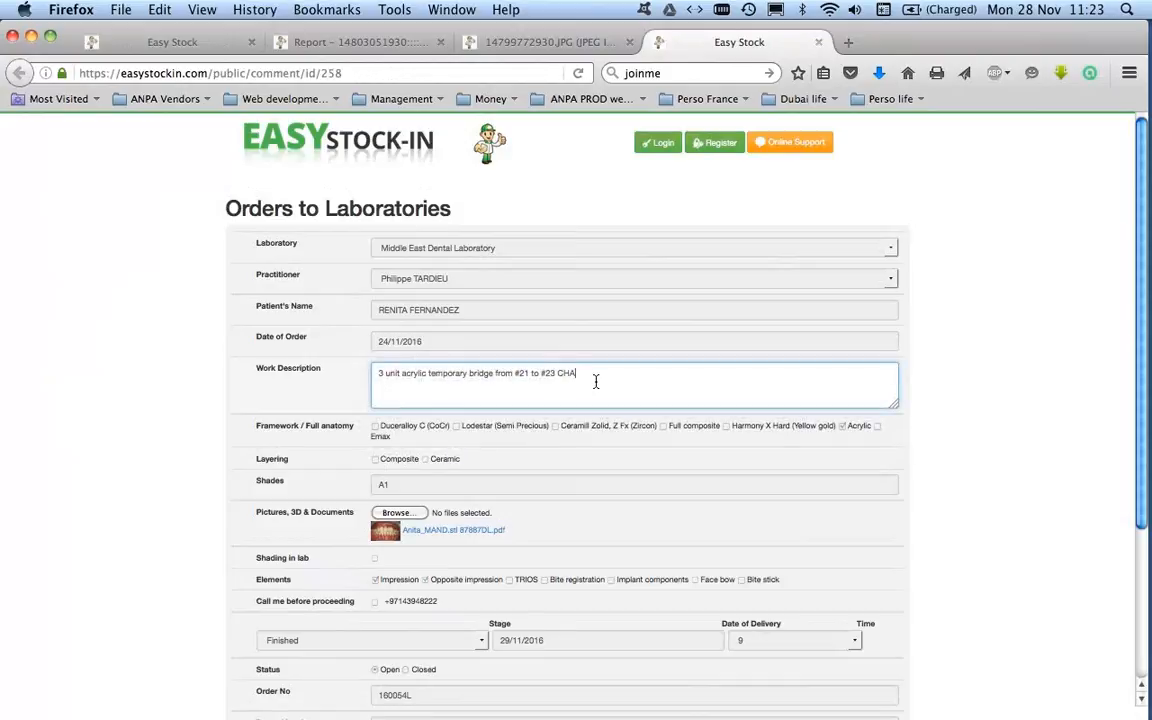
{"action": "type", "text": "NGES...."}
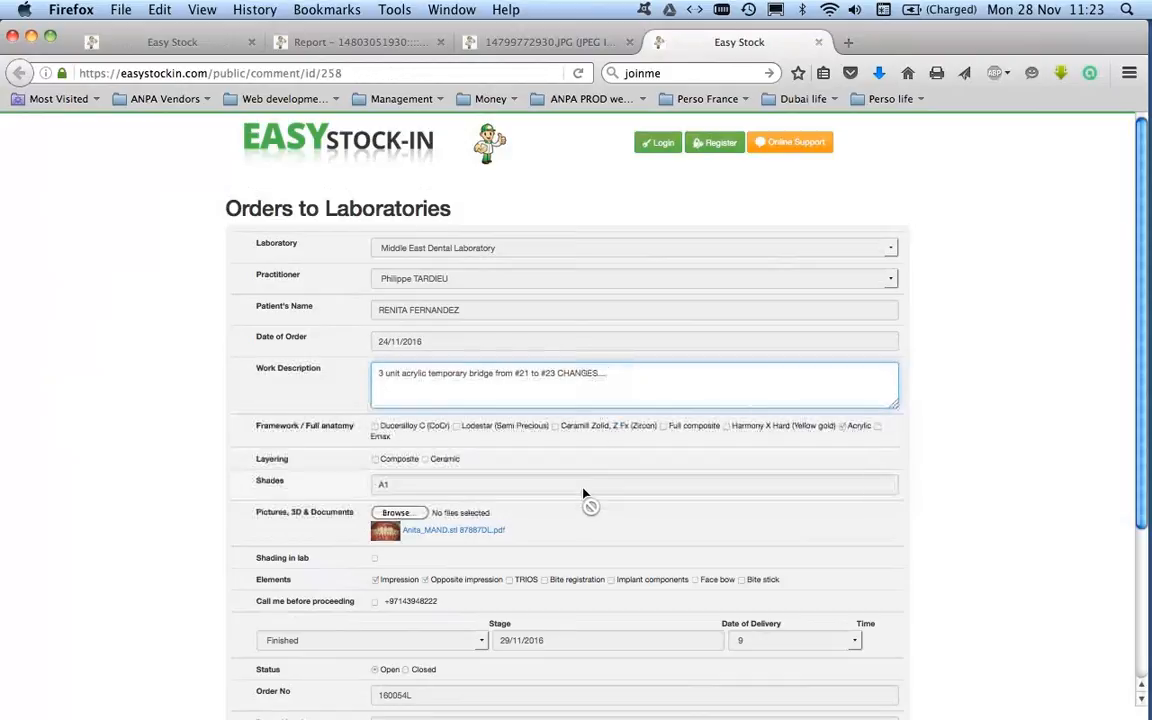
{"action": "scroll", "coordinate": [584, 494], "scroll_direction": "down", "scroll_amount": 1}
{"action": "scroll", "coordinate": [584, 494], "scroll_direction": "down", "scroll_amount": 3}
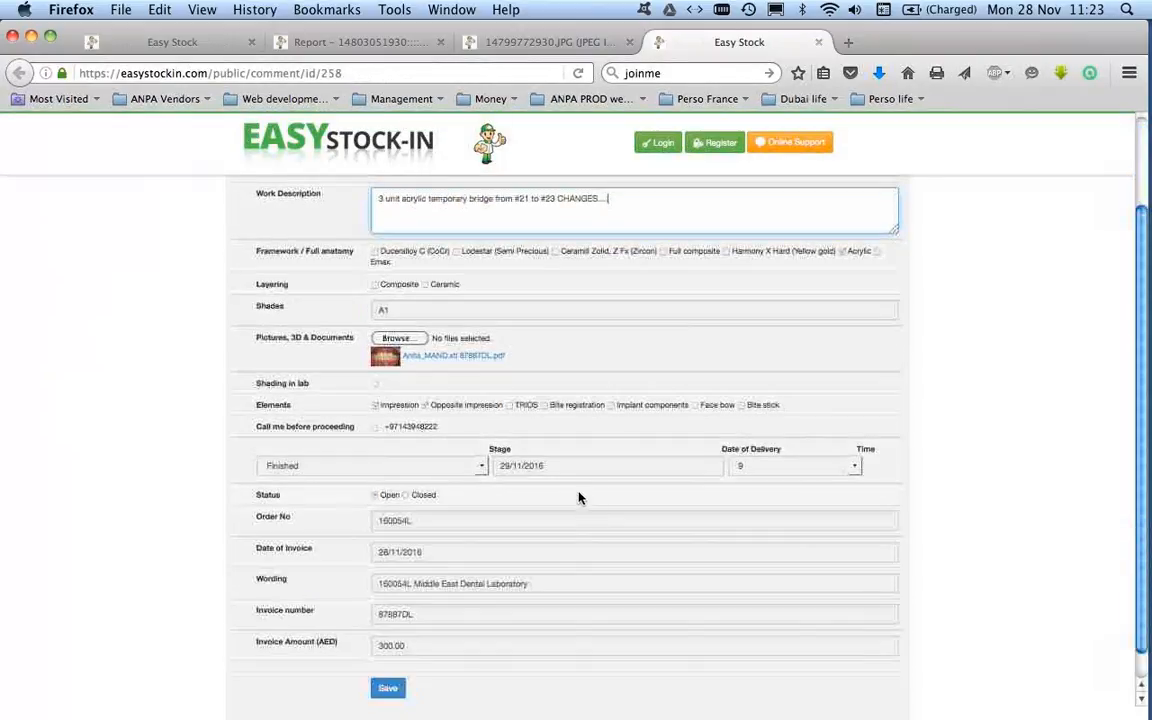
View the attached dental photo JPG in a new tab, then return to the lab order form
{"action": "left_click", "coordinate": [385, 360]}
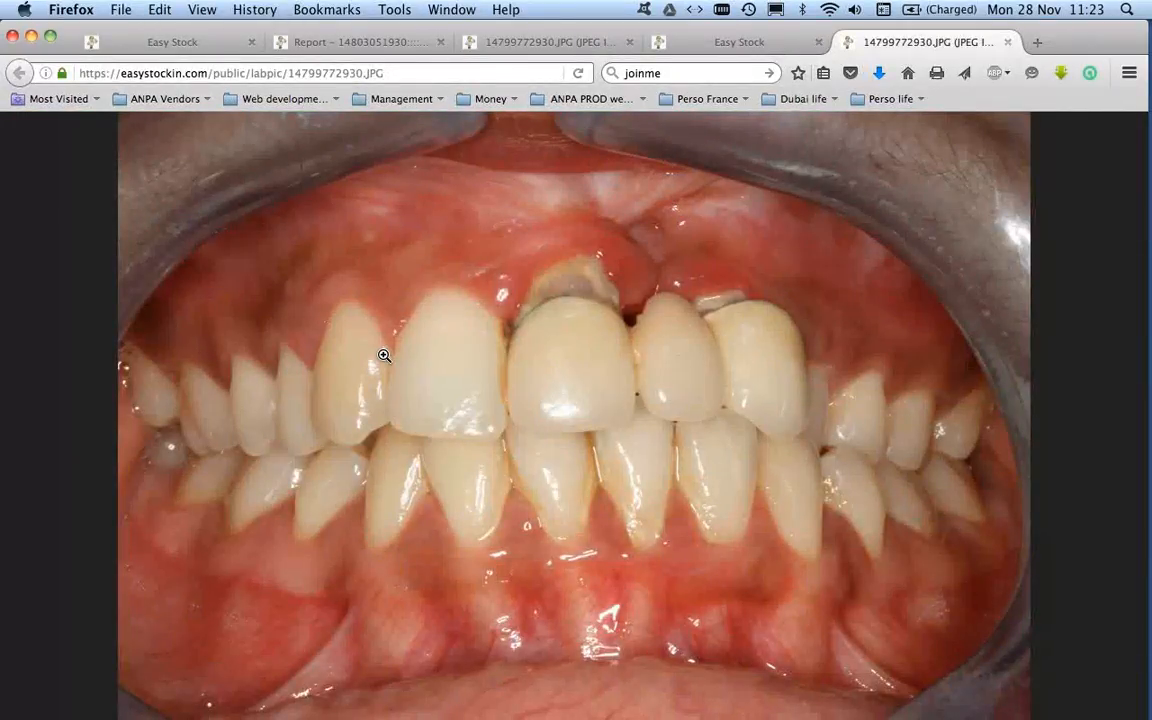
{"action": "left_click", "coordinate": [722, 48]}
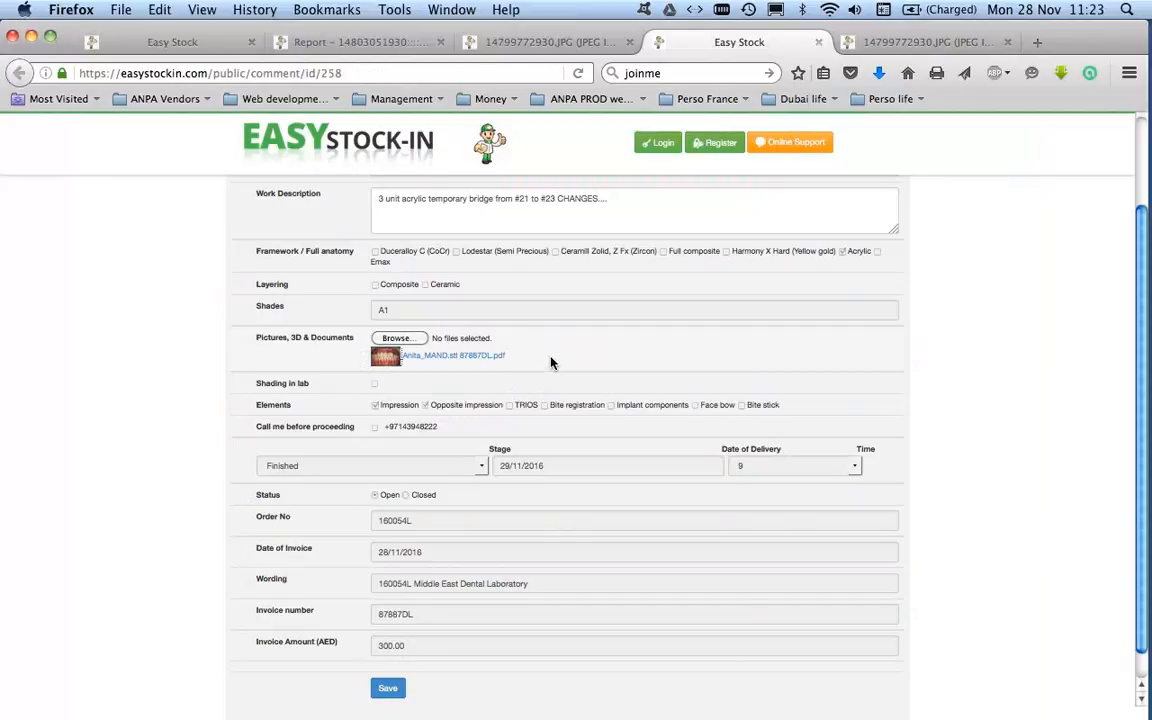
{"action": "mouse_move", "coordinate": [428, 370]}
{"action": "left_mouse_down"}
{"action": "mouse_move", "coordinate": [409, 362]}
{"action": "mouse_move", "coordinate": [454, 379]}
{"action": "mouse_move", "coordinate": [427, 362]}
{"action": "left_mouse_up"}
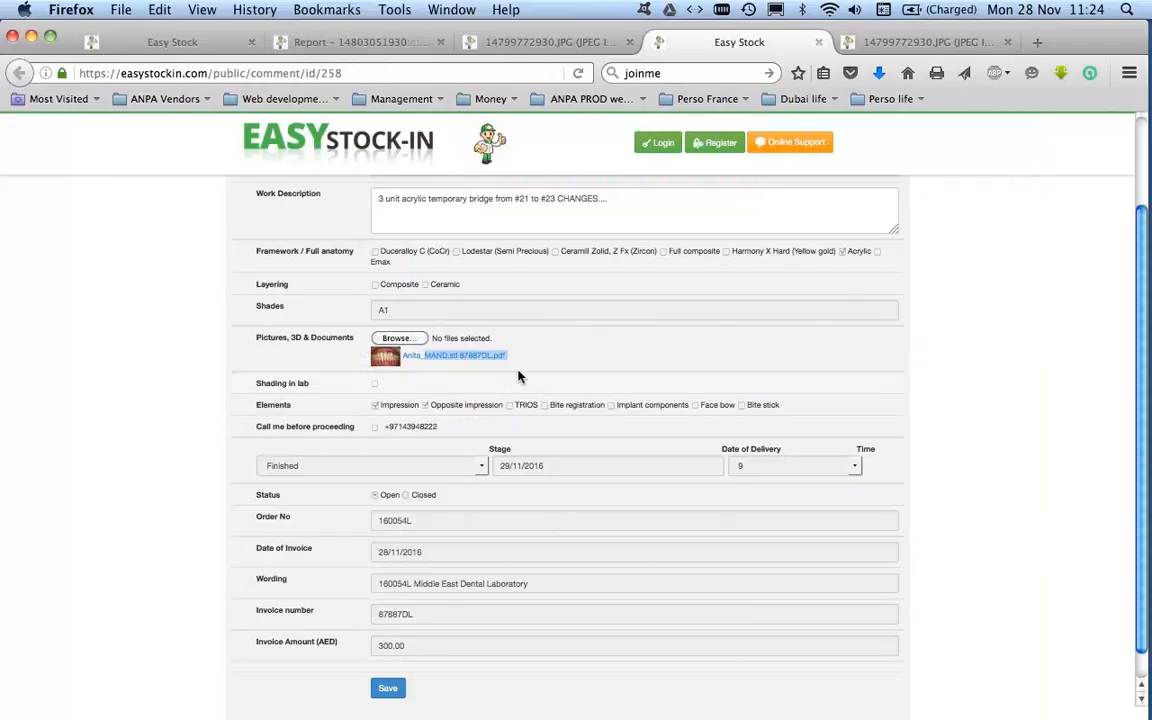
Preview the attached STL jaw model in the 3D viewer, then return to the order form's top
{"action": "left_click", "coordinate": [426, 358]}
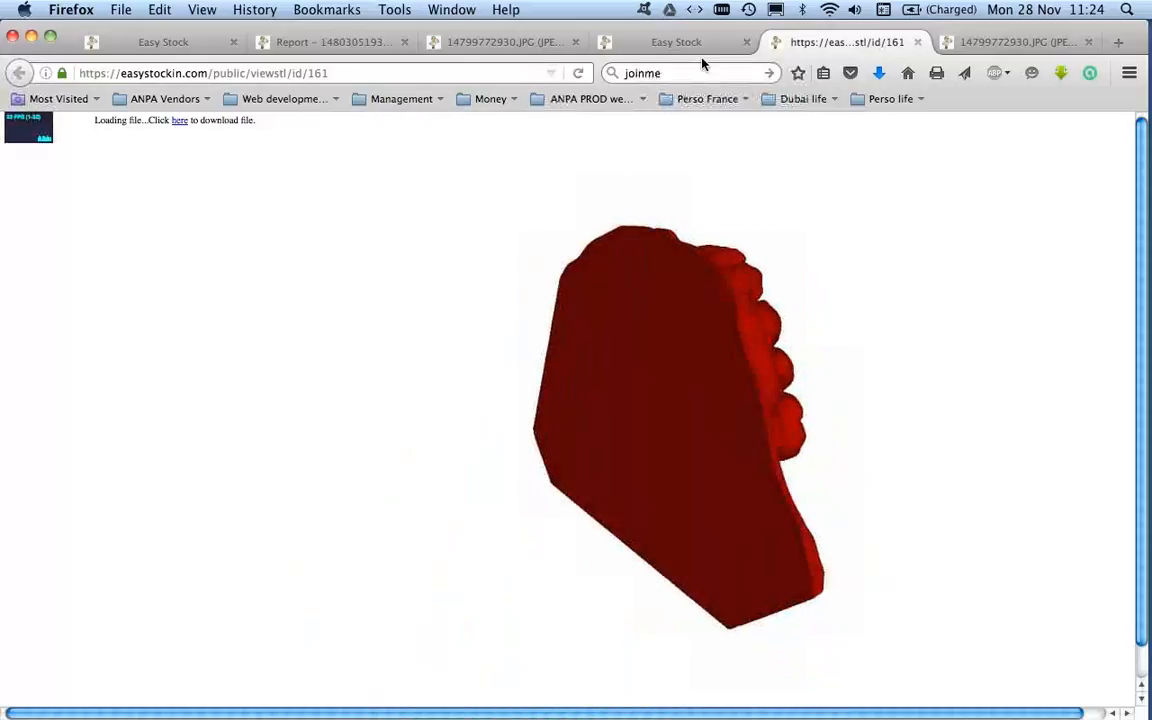
{"action": "left_click", "coordinate": [678, 42]}
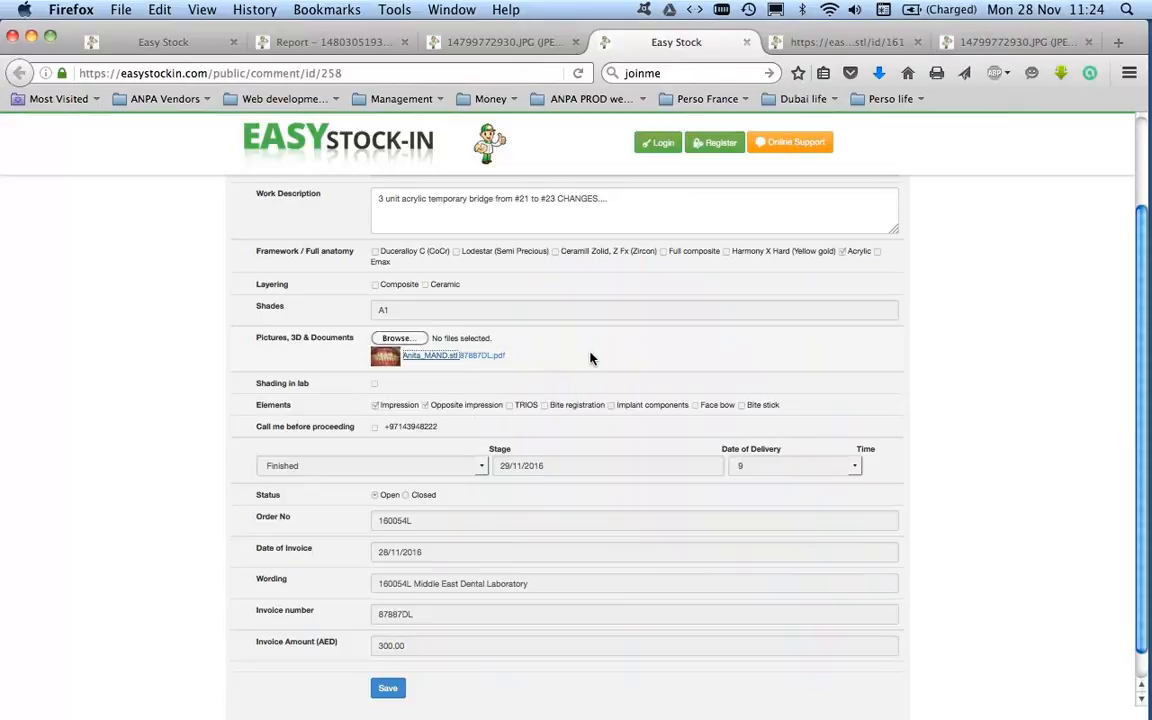
{"action": "scroll", "coordinate": [590, 358], "scroll_direction": "down", "scroll_amount": 1}
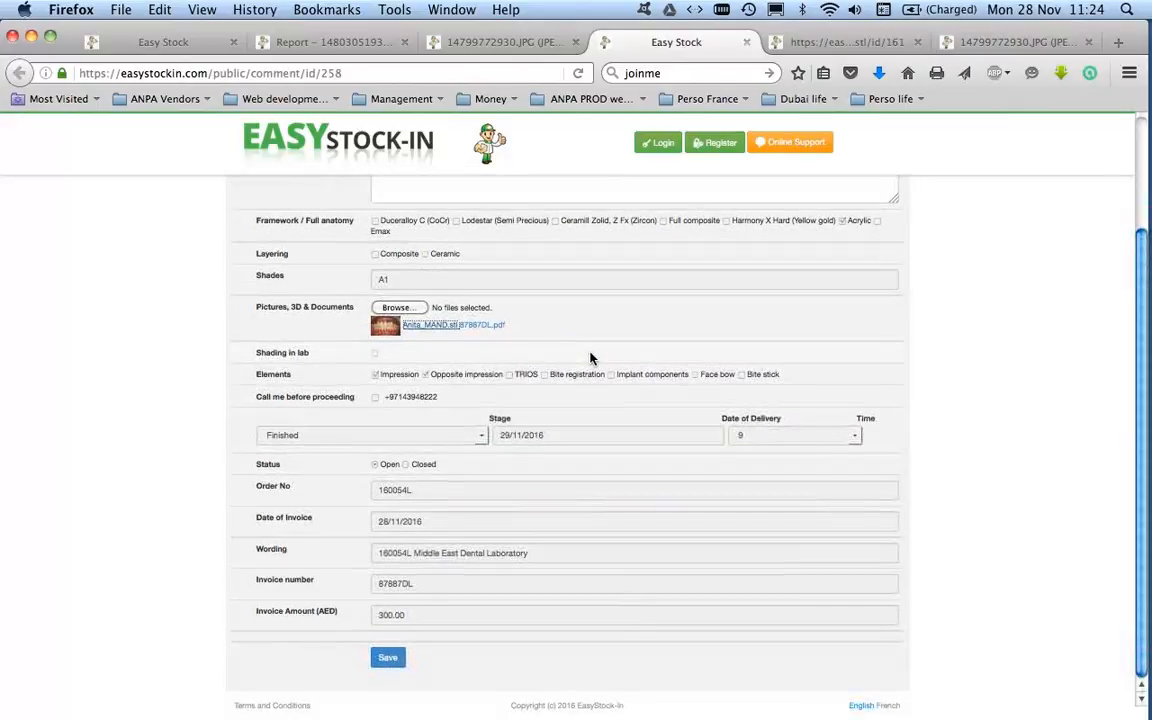
{"action": "scroll", "coordinate": [590, 358], "scroll_direction": "up", "scroll_amount": 4}
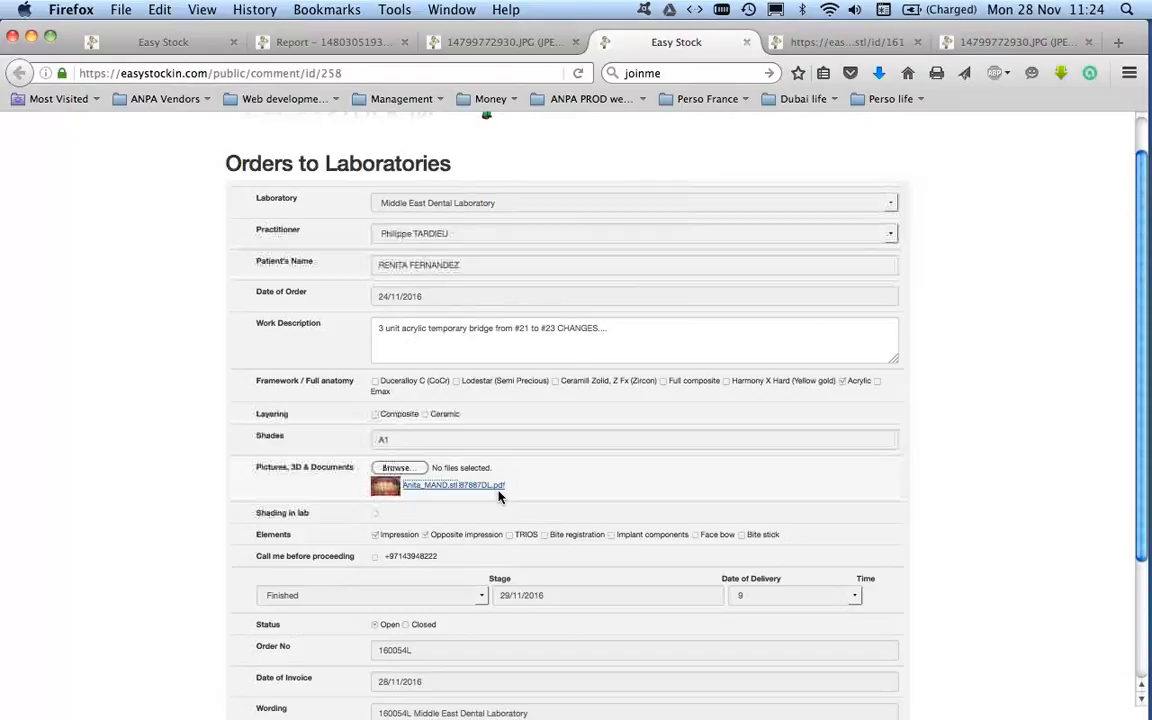
Close the dental photo and Report PDF tabs, ending on the editable lab order page
{"action": "left_click", "coordinate": [520, 44]}
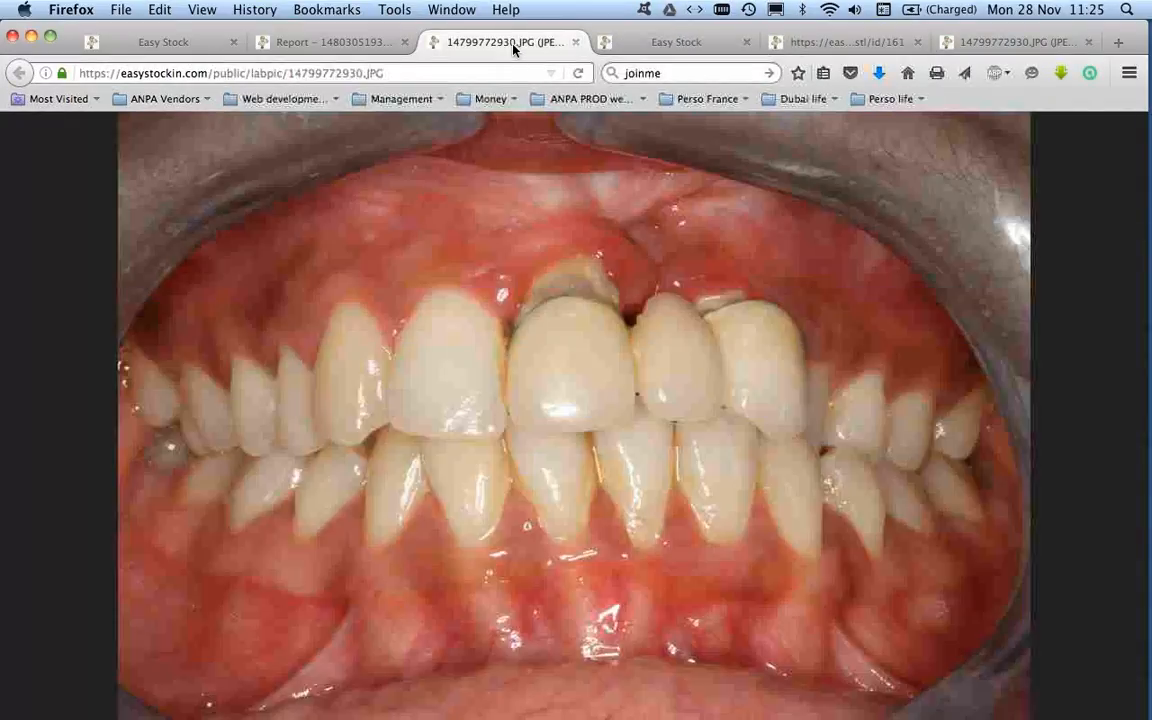
{"action": "left_click", "coordinate": [575, 42]}
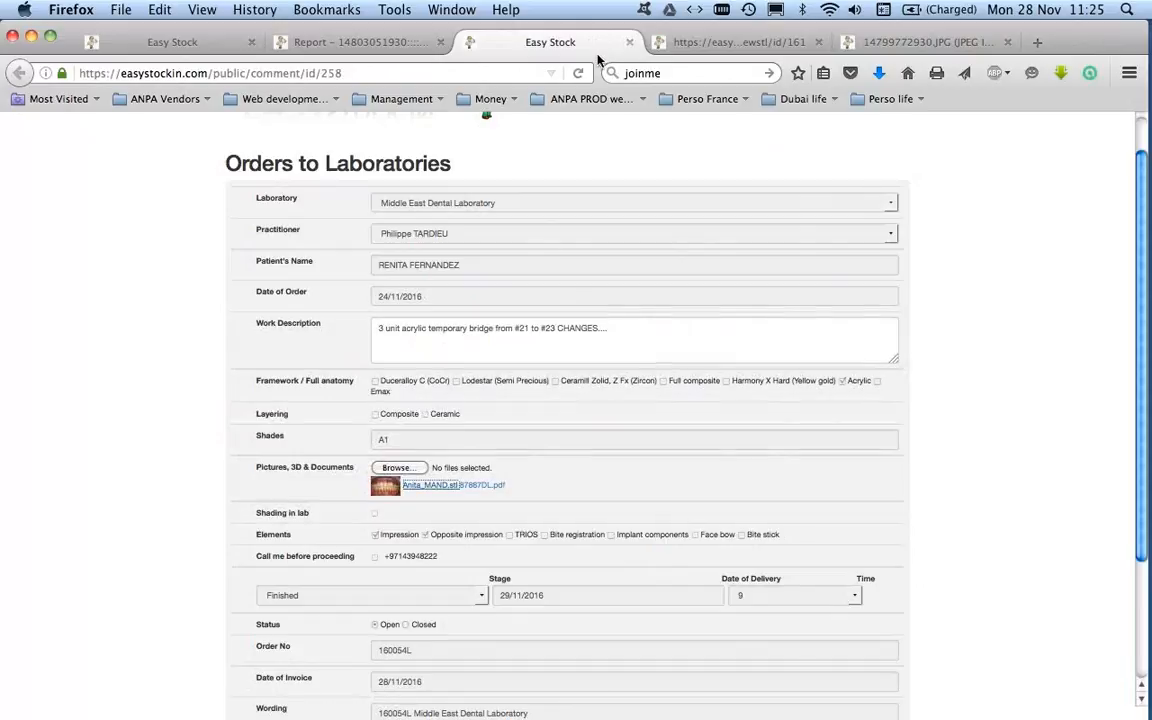
{"action": "left_click", "coordinate": [356, 45]}
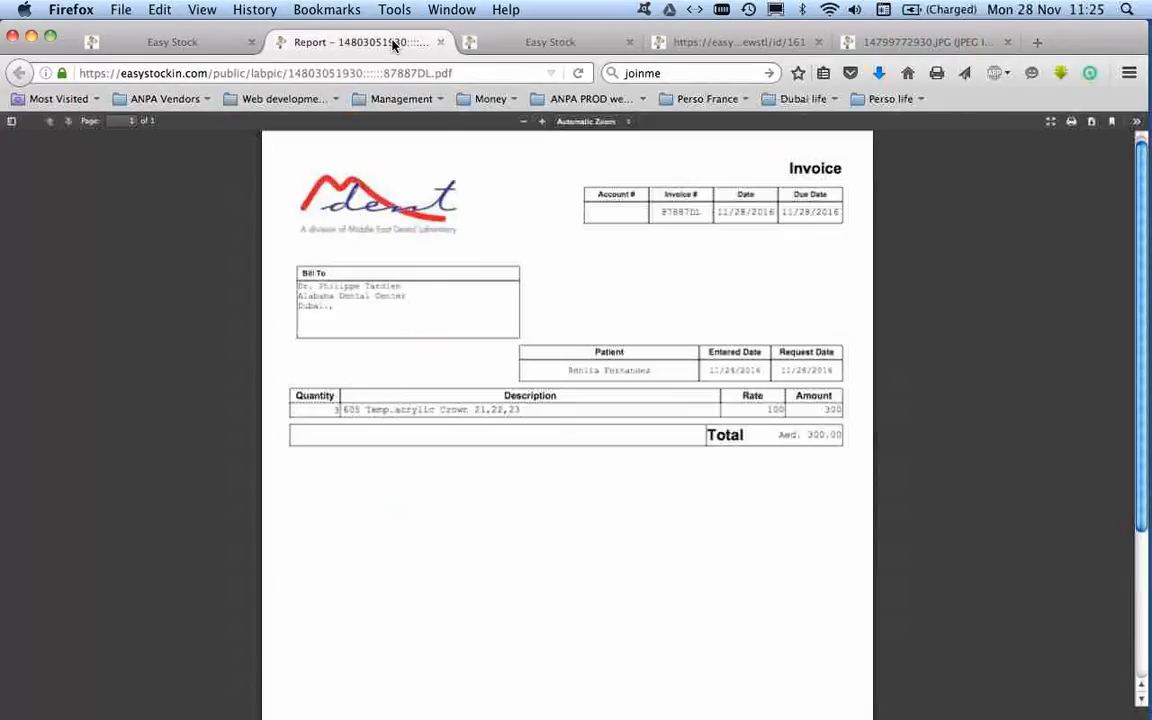
{"action": "left_click", "coordinate": [440, 43]}
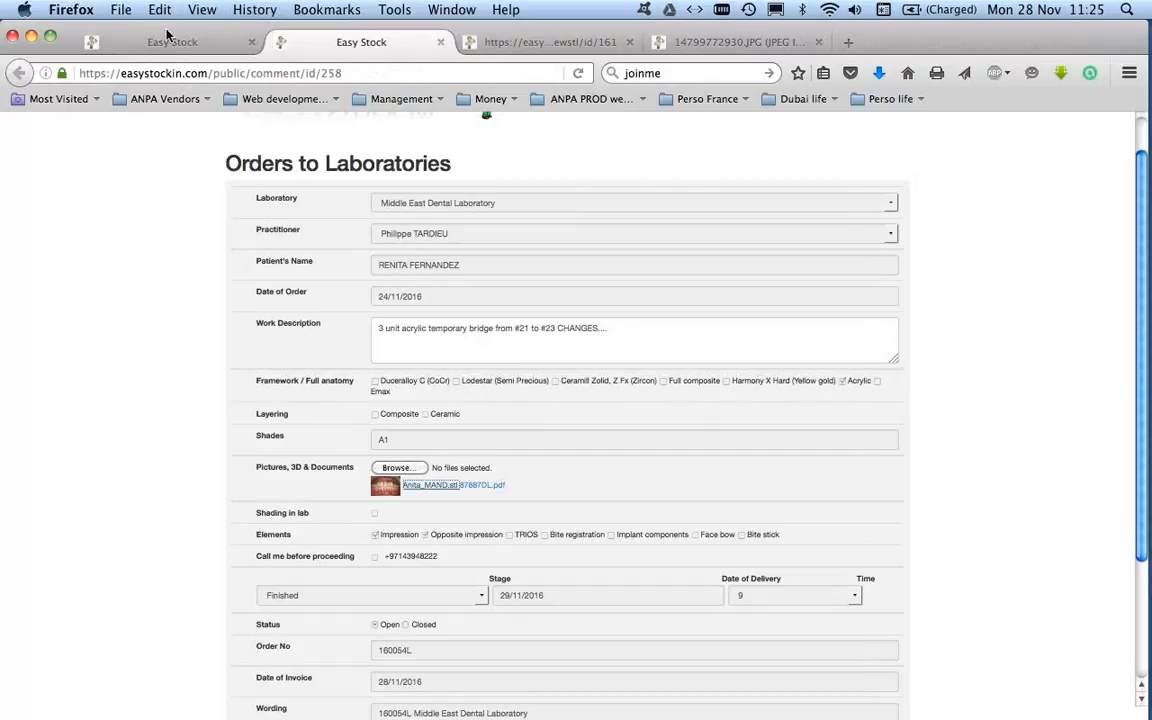
{"action": "left_click", "coordinate": [170, 40]}
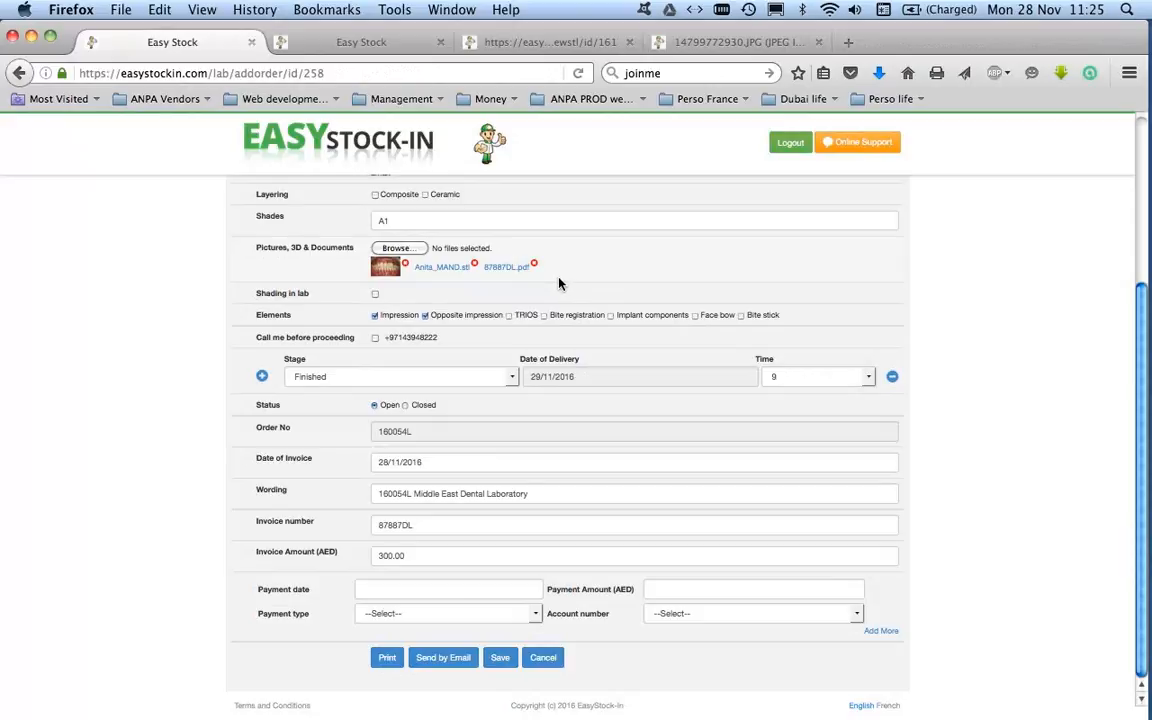
Look at the lab's order comment form, then go back to the editable lab order page
{"action": "left_click", "coordinate": [398, 40]}
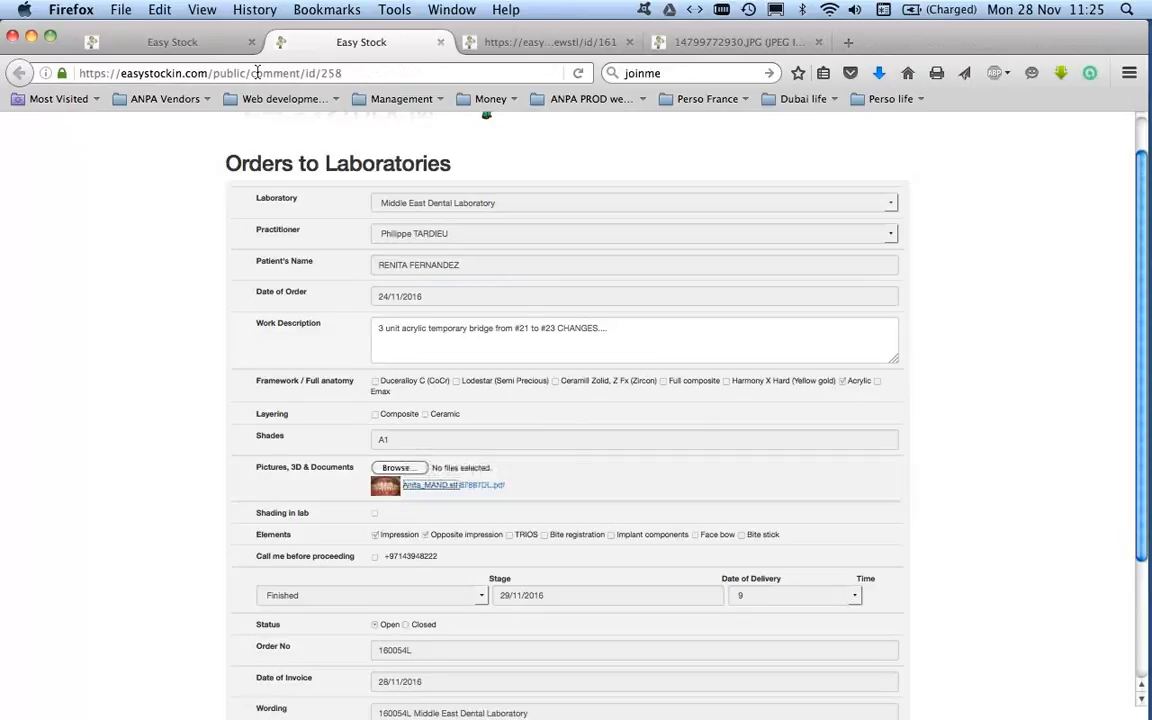
{"action": "left_click", "coordinate": [200, 42]}
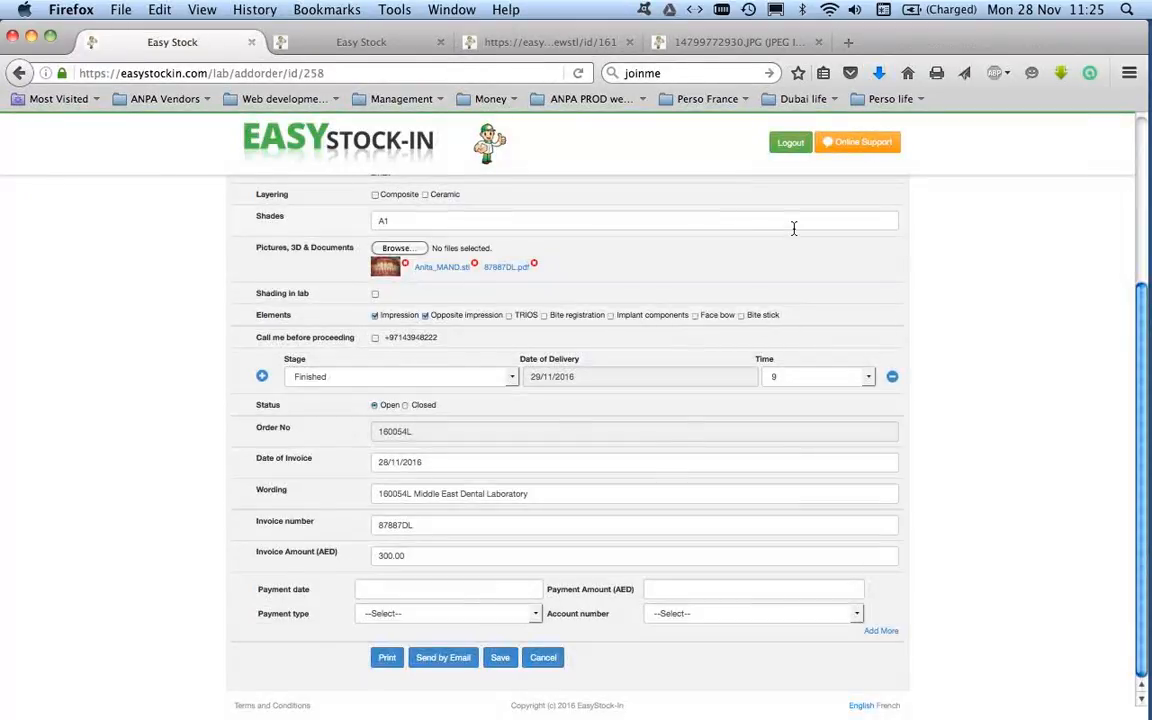
{"action": "scroll", "coordinate": [714, 202], "scroll_direction": "up", "scroll_amount": 5}
Check the Orders to Laboratories list showing the 24/11/2016 order at 300.00, then return to the Main Menu
{"action": "left_click", "coordinate": [721, 259]}
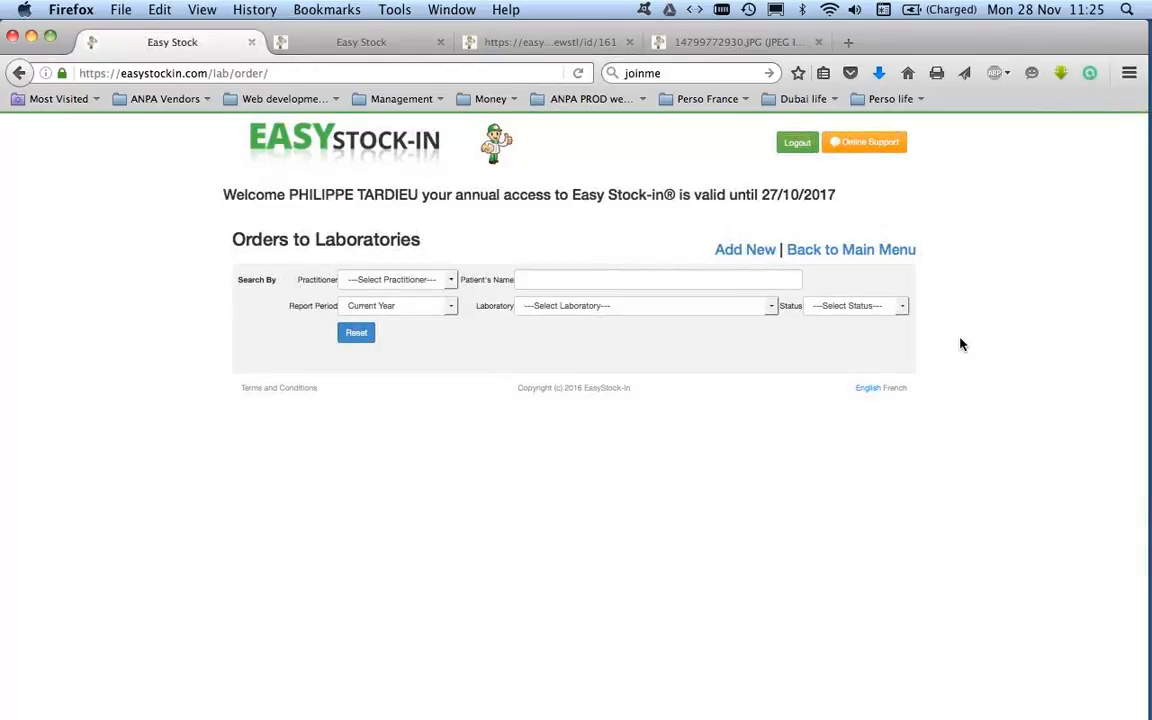
{"action": "scroll", "coordinate": [1005, 340], "scroll_direction": "down", "scroll_amount": 5}
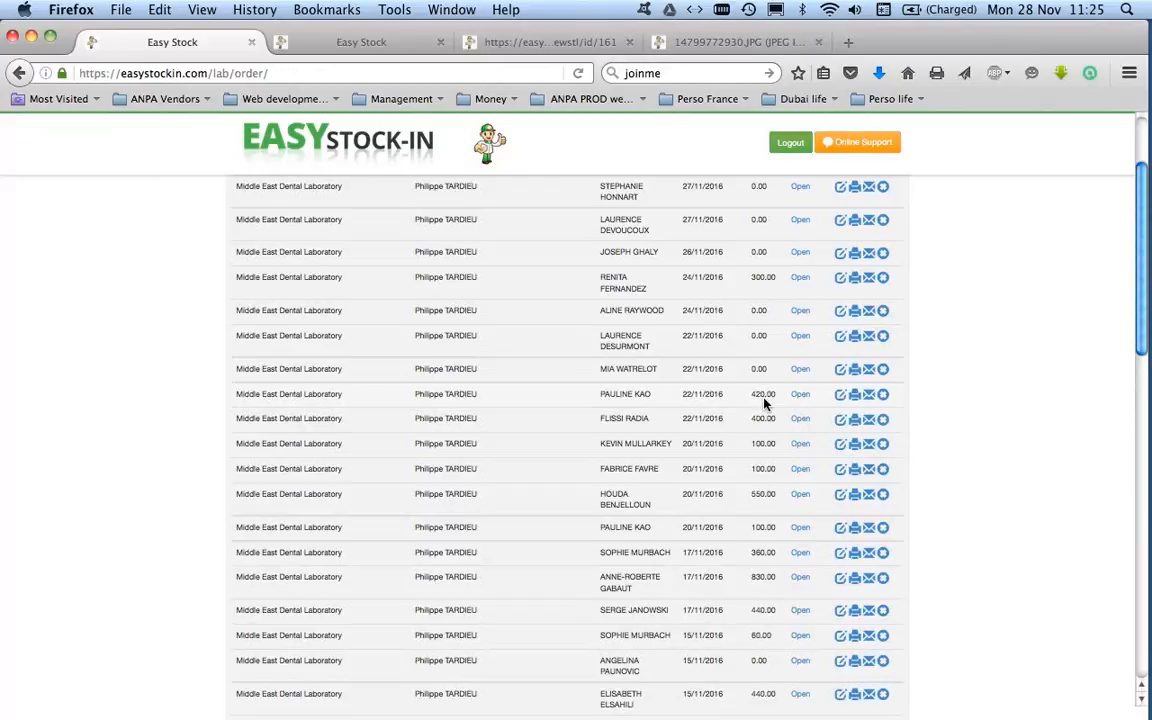
{"action": "scroll", "coordinate": [763, 393], "scroll_direction": "up", "scroll_amount": 5}
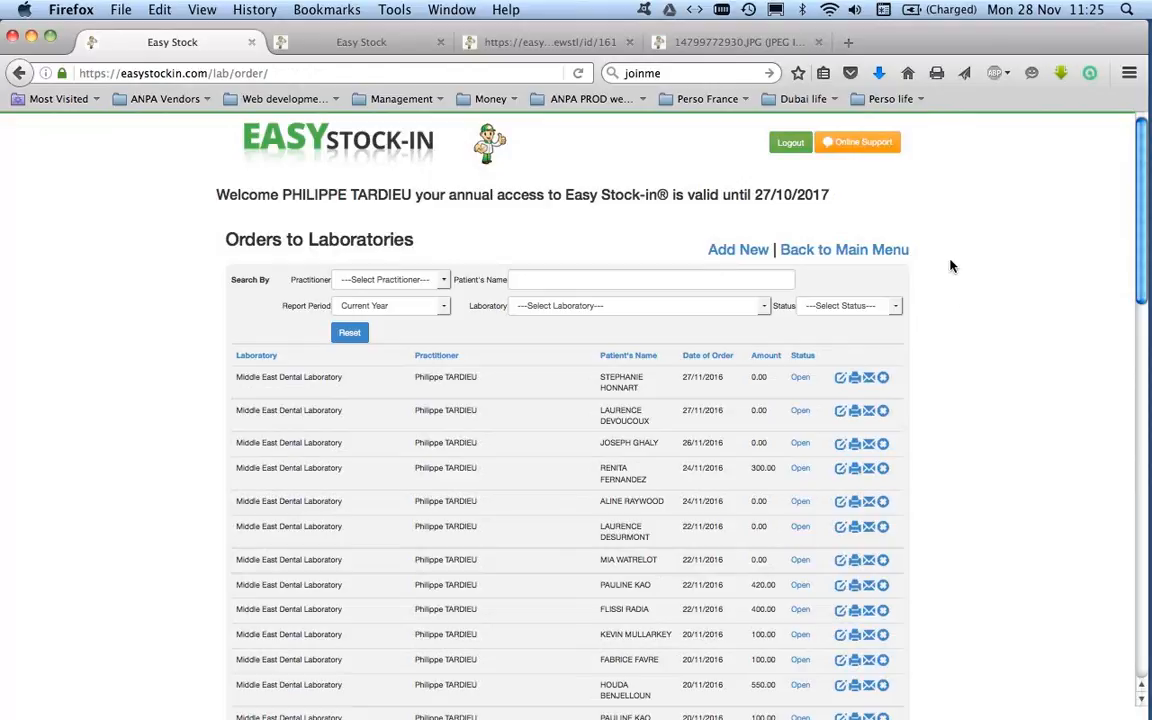
{"action": "left_click", "coordinate": [823, 252]}
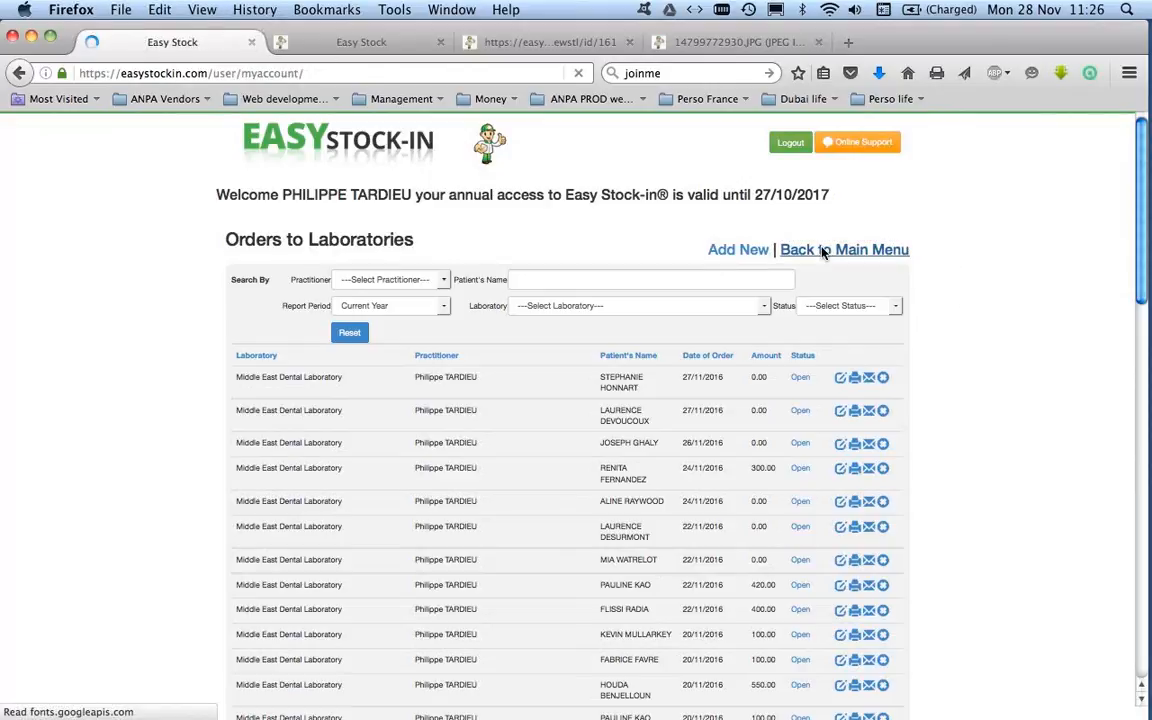
From Customized Reports, open Payment to Laboratories with the OCTOBER 2016 payment totalling 3,215.00
{"action": "scroll", "coordinate": [995, 290], "scroll_direction": "down", "scroll_amount": 5}
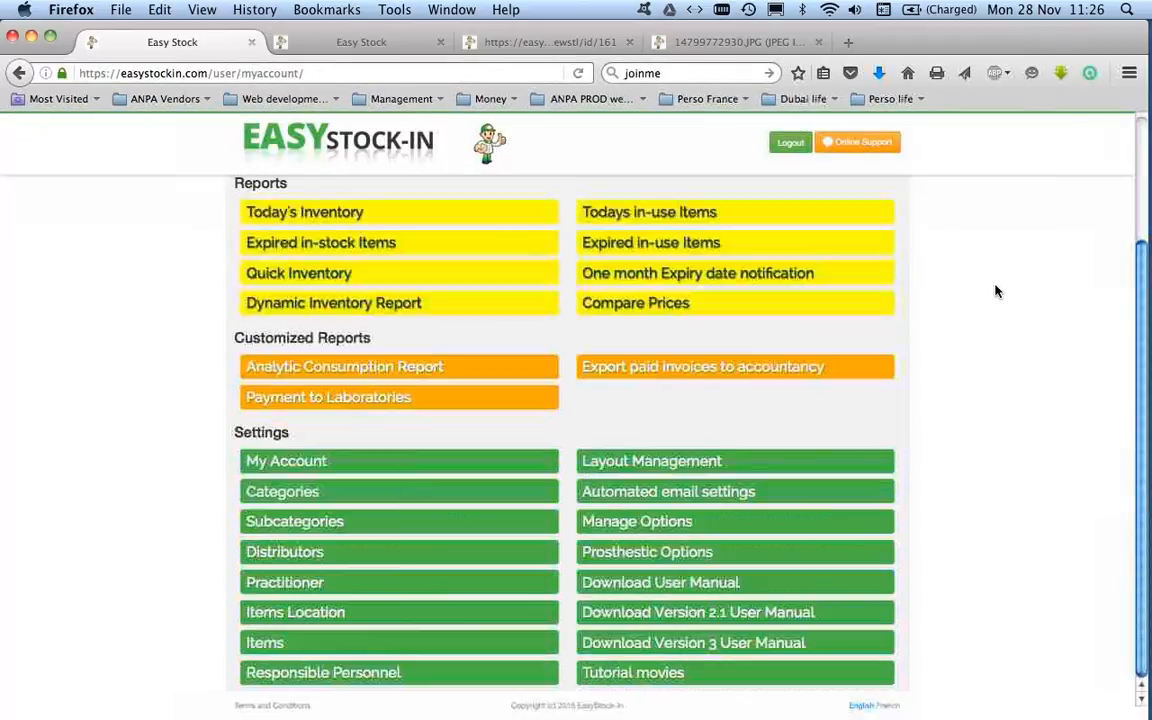
{"action": "left_click", "coordinate": [349, 404]}
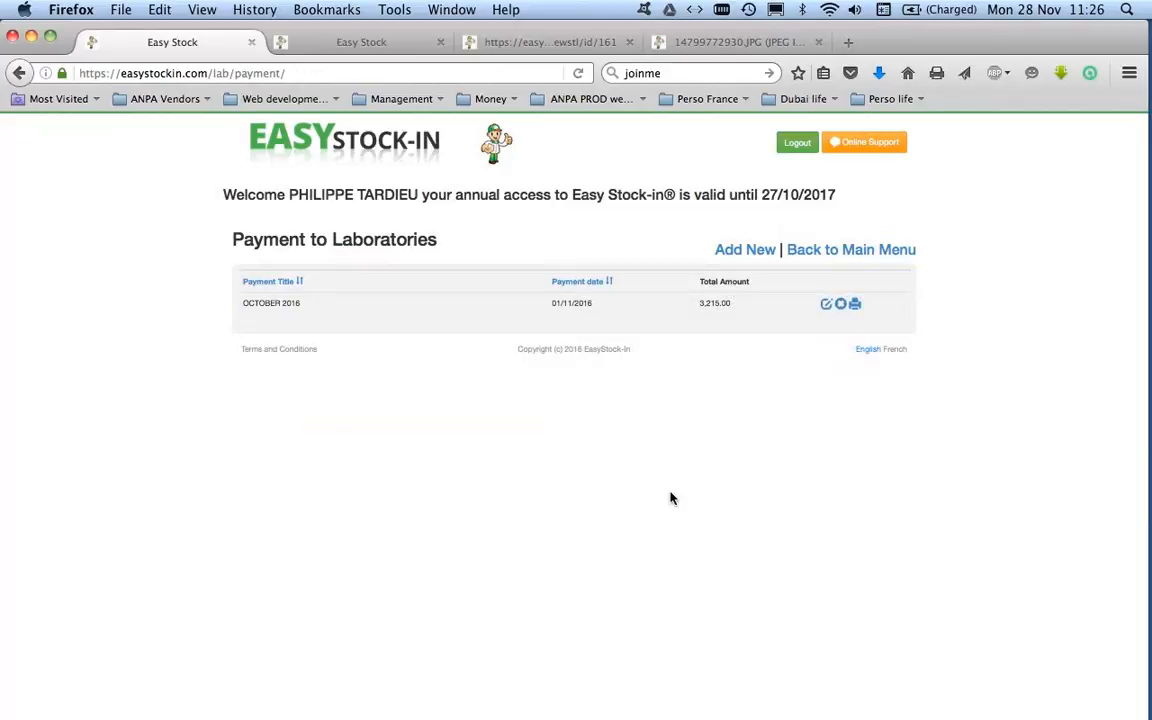
{"action": "left_click", "coordinate": [828, 309]}
Edit the OCTOBER 2016 payment, tick the 2016-11-24 order of 300.00, and review its listed orders
{"action": "left_click", "coordinate": [825, 304]}
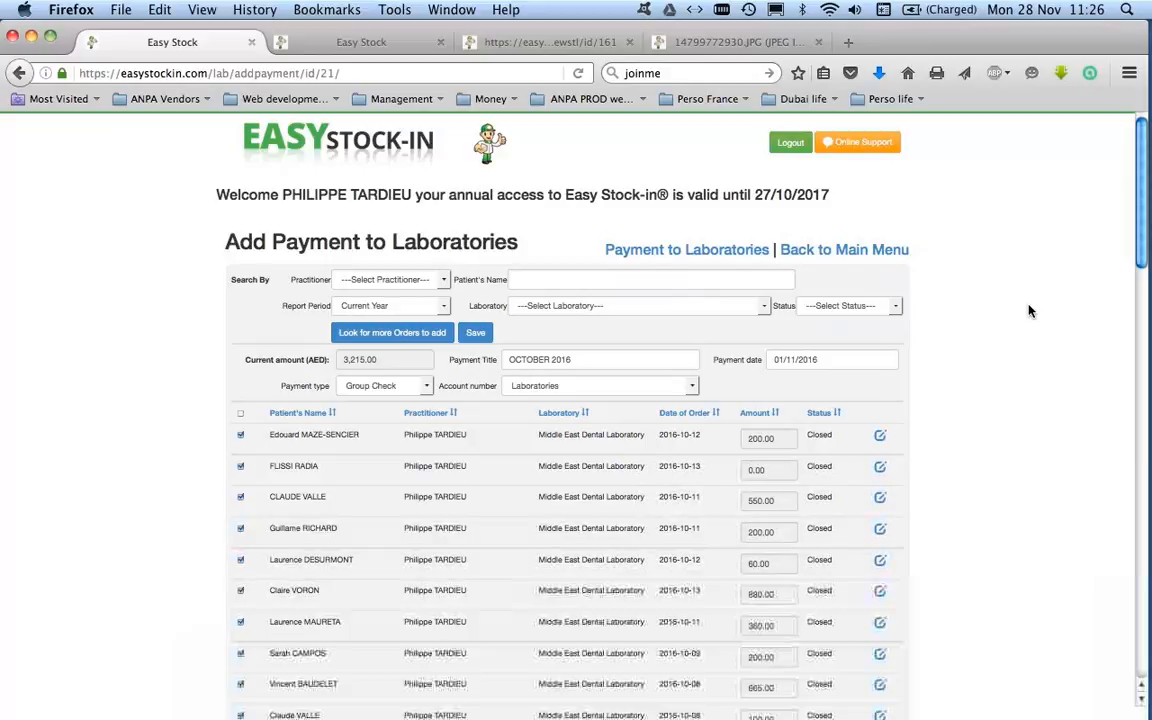
{"action": "scroll", "coordinate": [1030, 311], "scroll_direction": "down", "scroll_amount": 3}
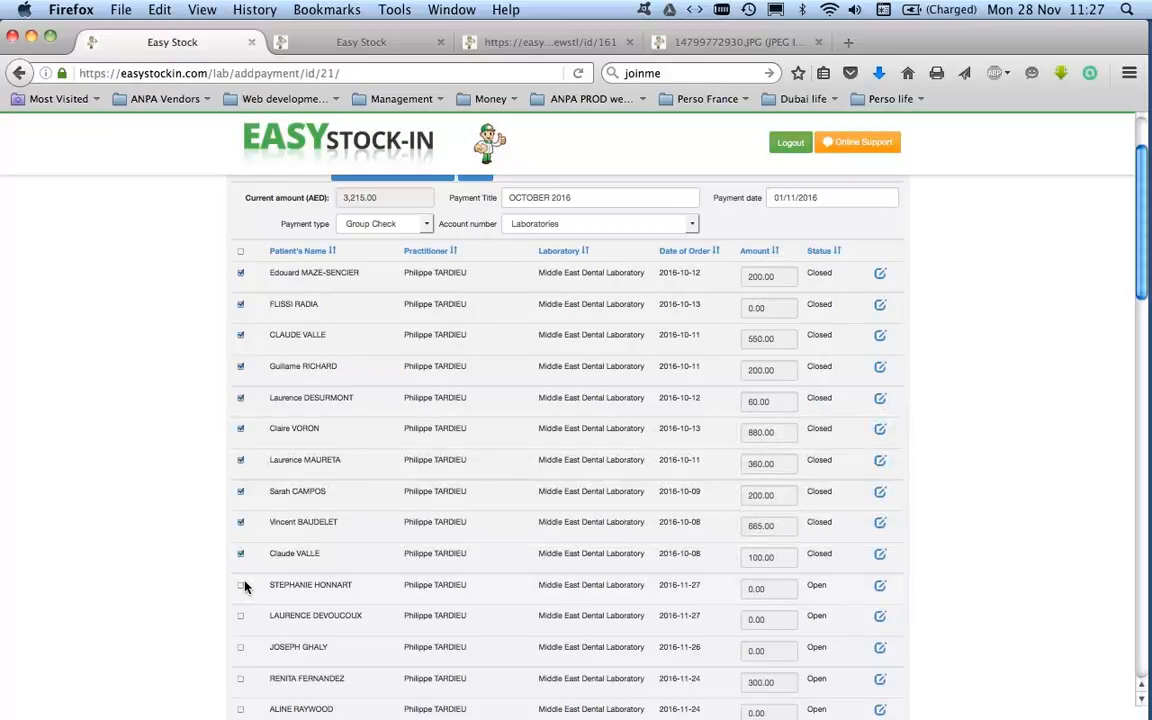
{"action": "left_click", "coordinate": [241, 681]}
{"action": "scroll", "coordinate": [349, 549], "scroll_direction": "up", "scroll_amount": 3}
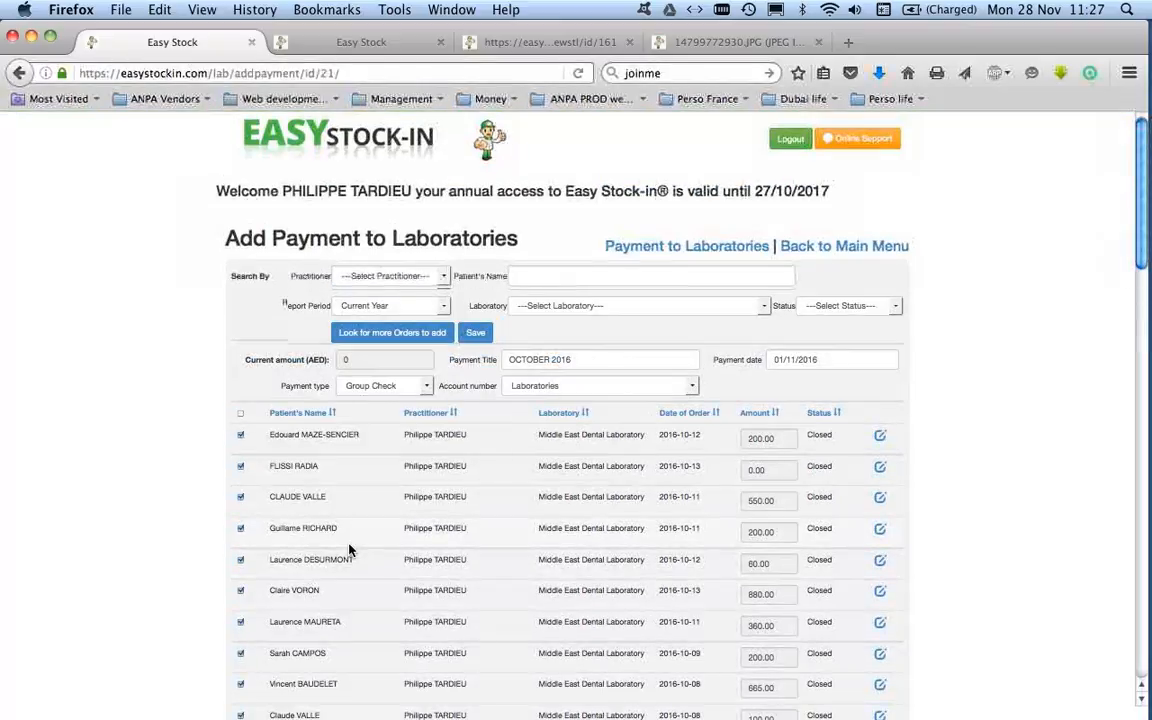
{"action": "scroll", "coordinate": [349, 549], "scroll_direction": "down", "scroll_amount": 1}
{"action": "scroll", "coordinate": [349, 549], "scroll_direction": "down", "scroll_amount": 6}
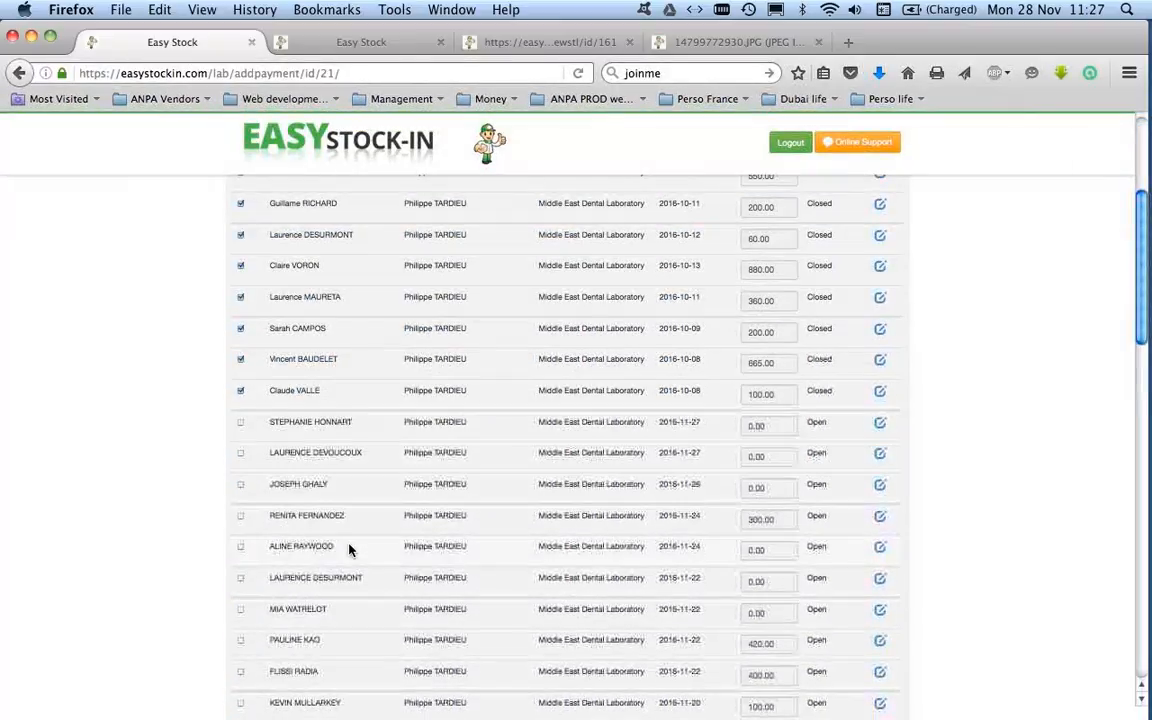
{"action": "scroll", "coordinate": [392, 516], "scroll_direction": "up", "scroll_amount": 4}
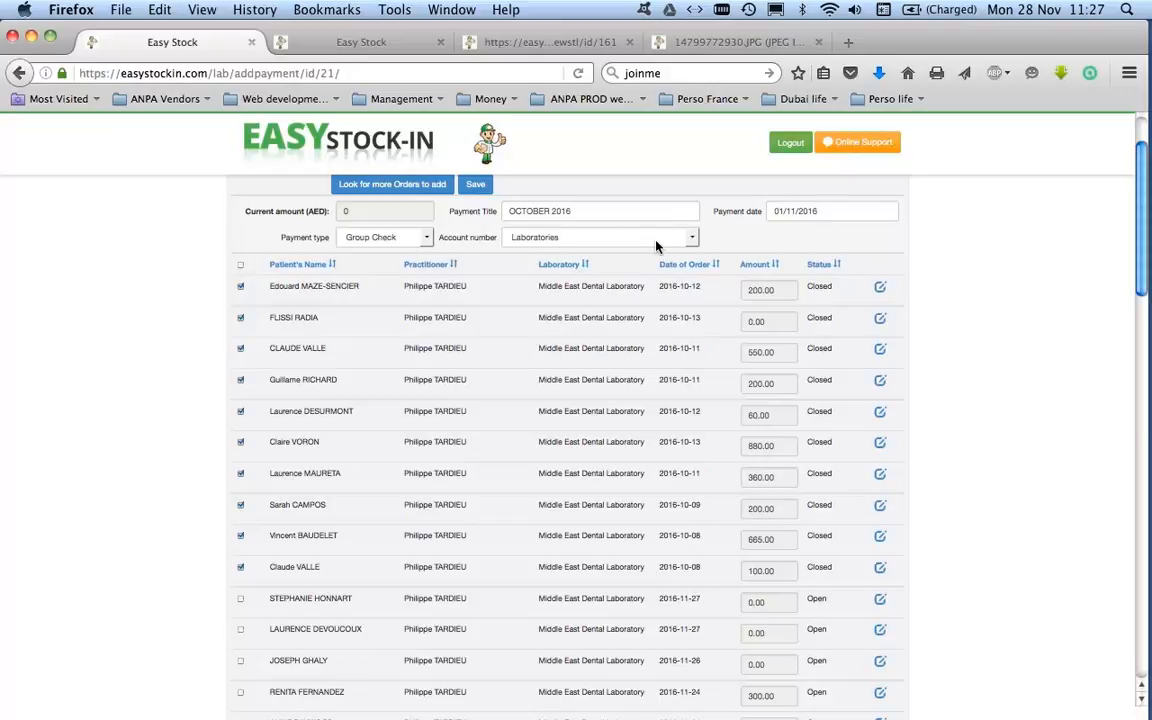
{"action": "scroll", "coordinate": [864, 250], "scroll_direction": "up", "scroll_amount": 3}
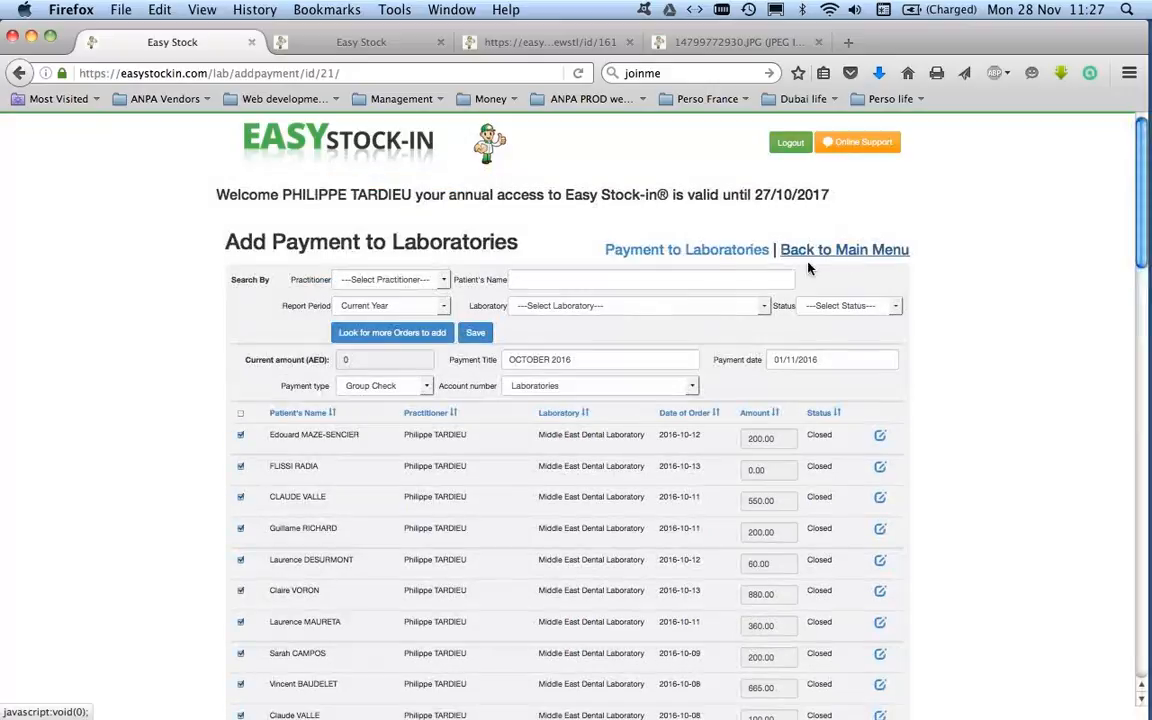
Start a new laboratory payment and tick the open orders totalling 1120 AED
{"action": "left_click", "coordinate": [712, 255]}
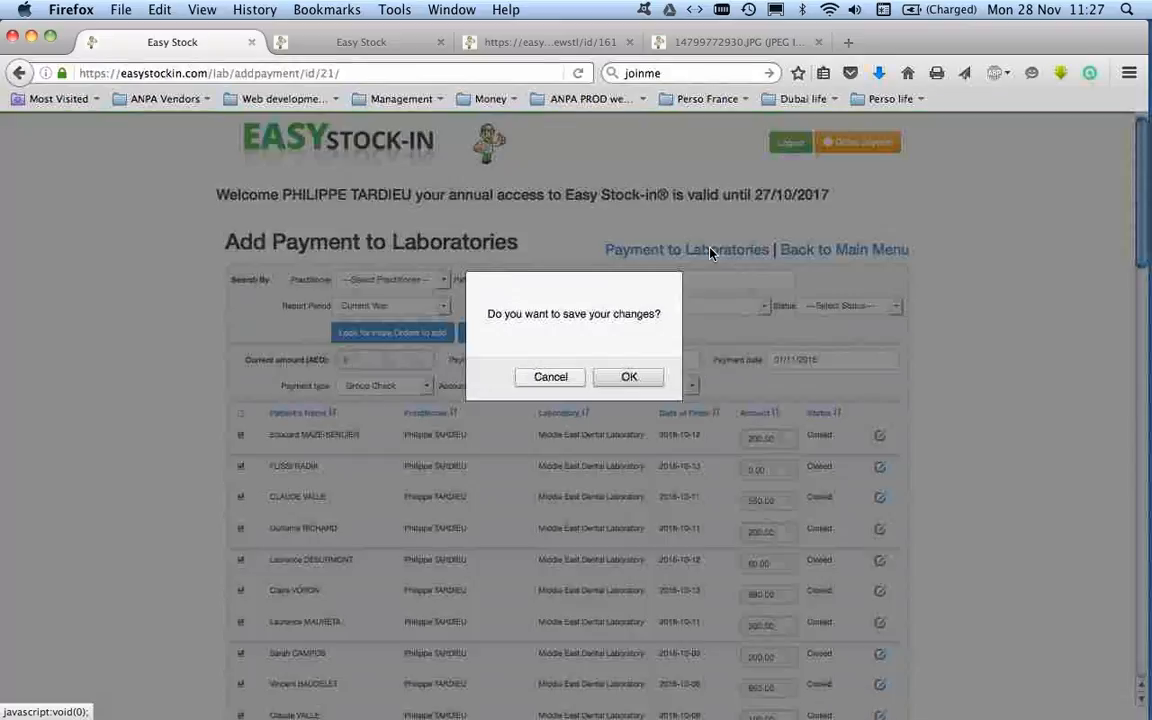
{"action": "left_click", "coordinate": [566, 378]}
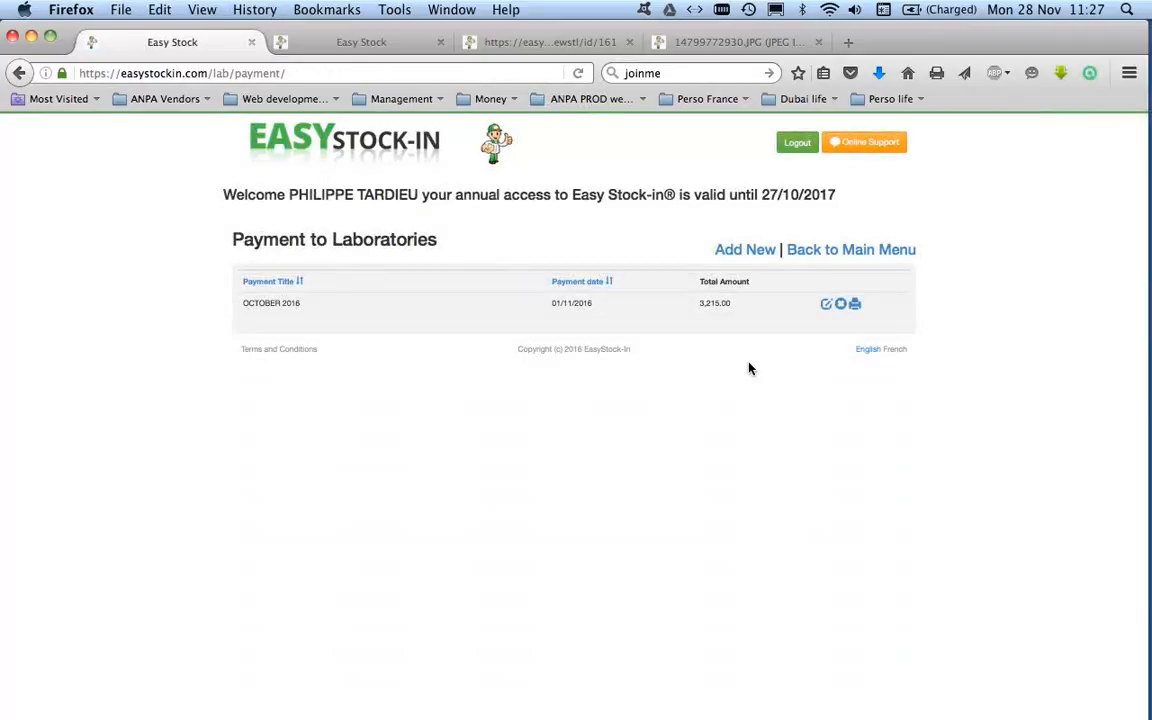
{"action": "left_click", "coordinate": [752, 256]}
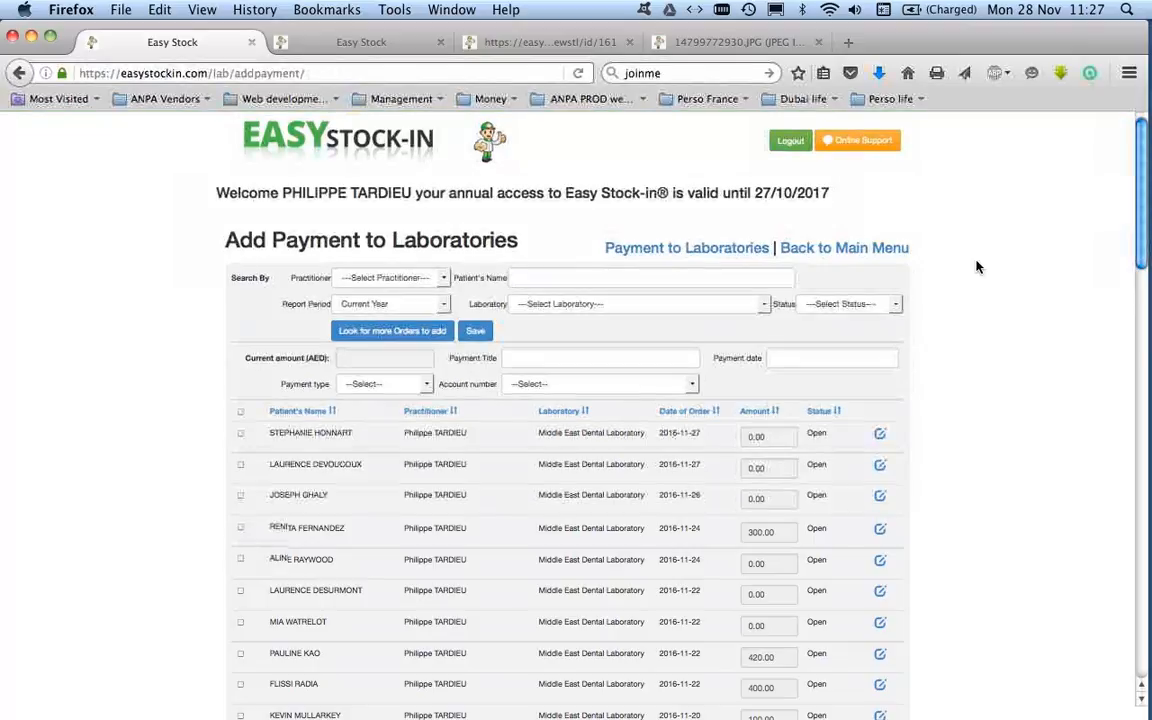
{"action": "scroll", "coordinate": [977, 266], "scroll_direction": "down", "scroll_amount": 1}
{"action": "scroll", "coordinate": [977, 266], "scroll_direction": "down", "scroll_amount": 3}
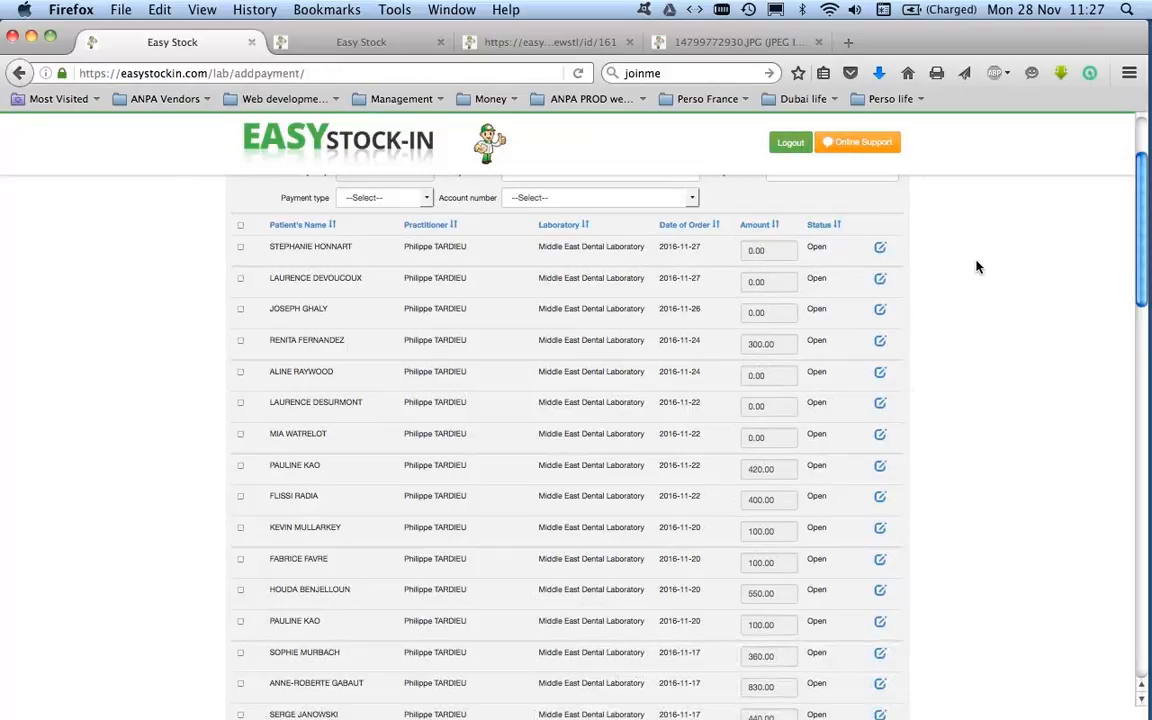
{"action": "scroll", "coordinate": [977, 266], "scroll_direction": "up", "scroll_amount": 4}
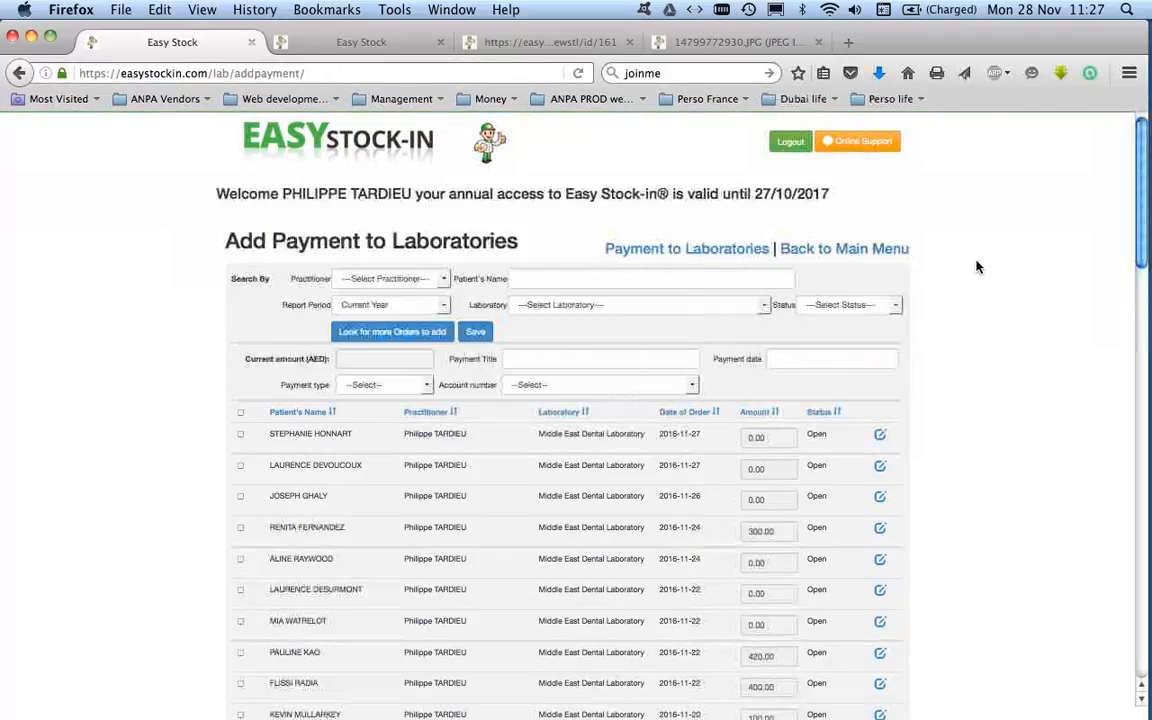
{"action": "left_click", "coordinate": [240, 527]}
{"action": "left_click", "coordinate": [240, 652]}
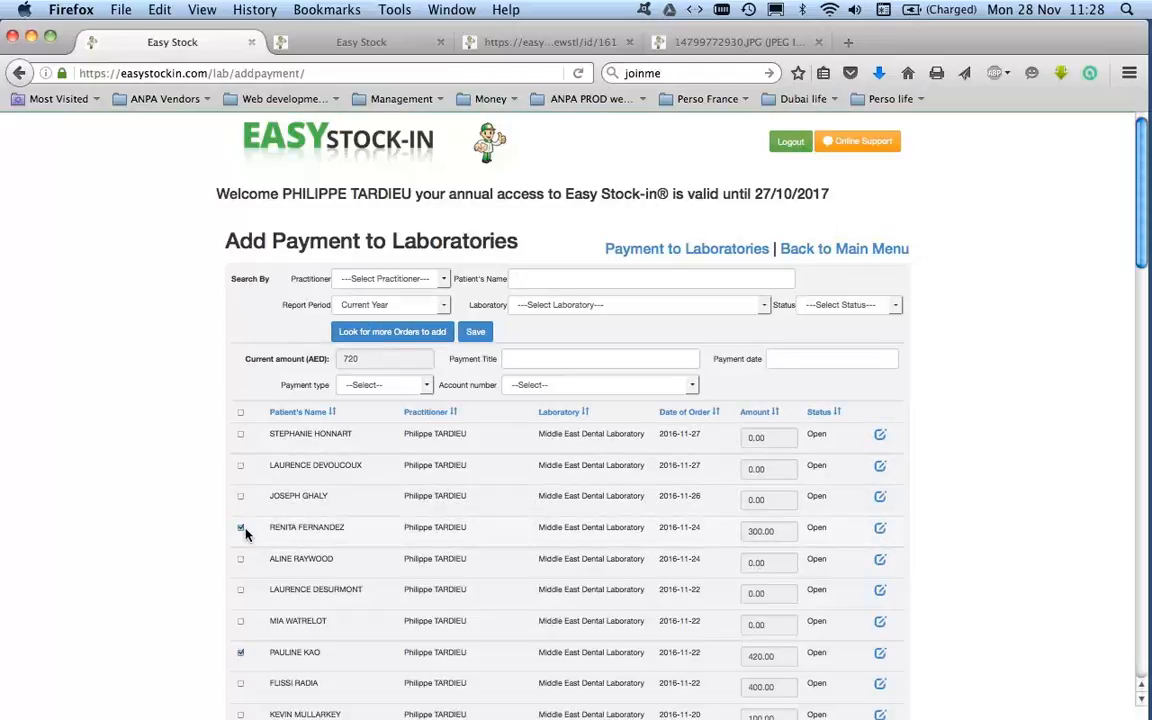
Abandon the unsaved payment and return to the Main Menu
{"action": "scroll", "coordinate": [256, 534], "scroll_direction": "down", "scroll_amount": 3}
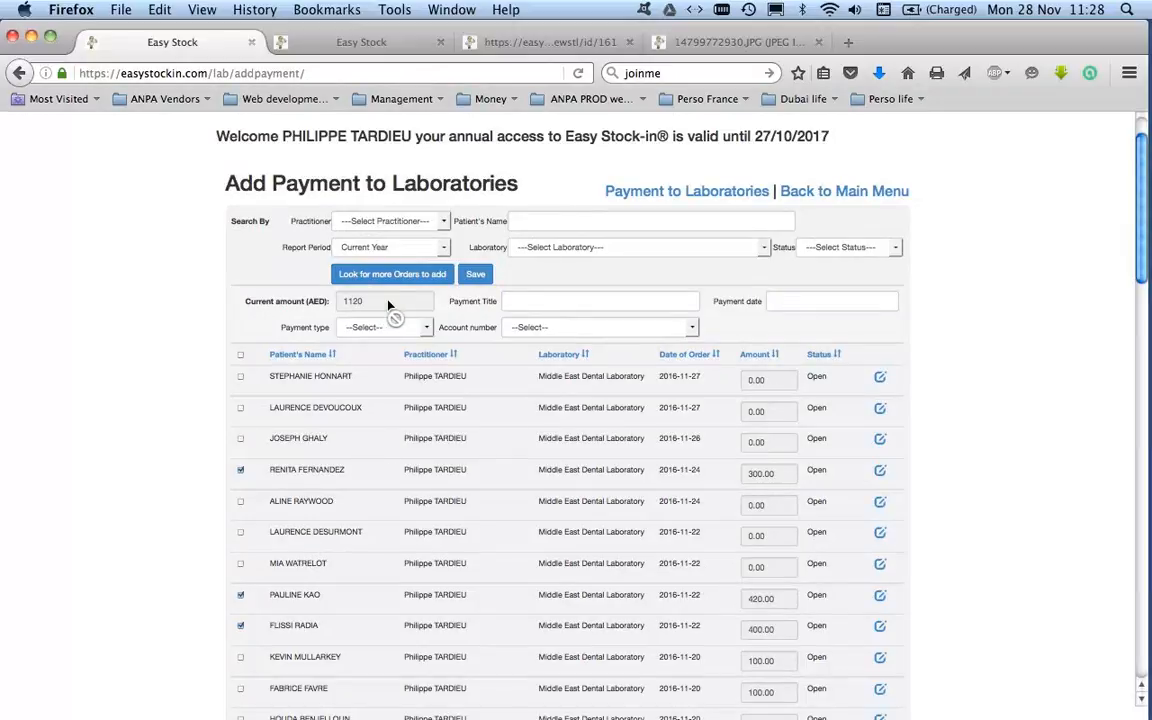
{"action": "left_click", "coordinate": [790, 192]}
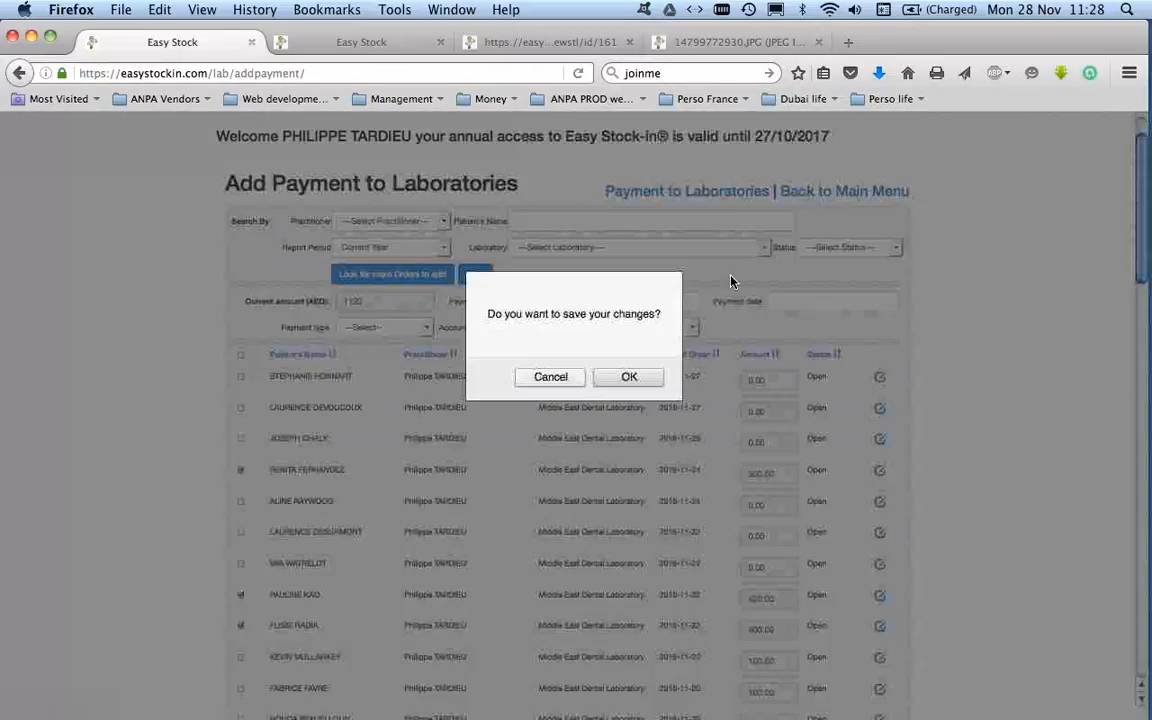
{"action": "left_click", "coordinate": [551, 376]}
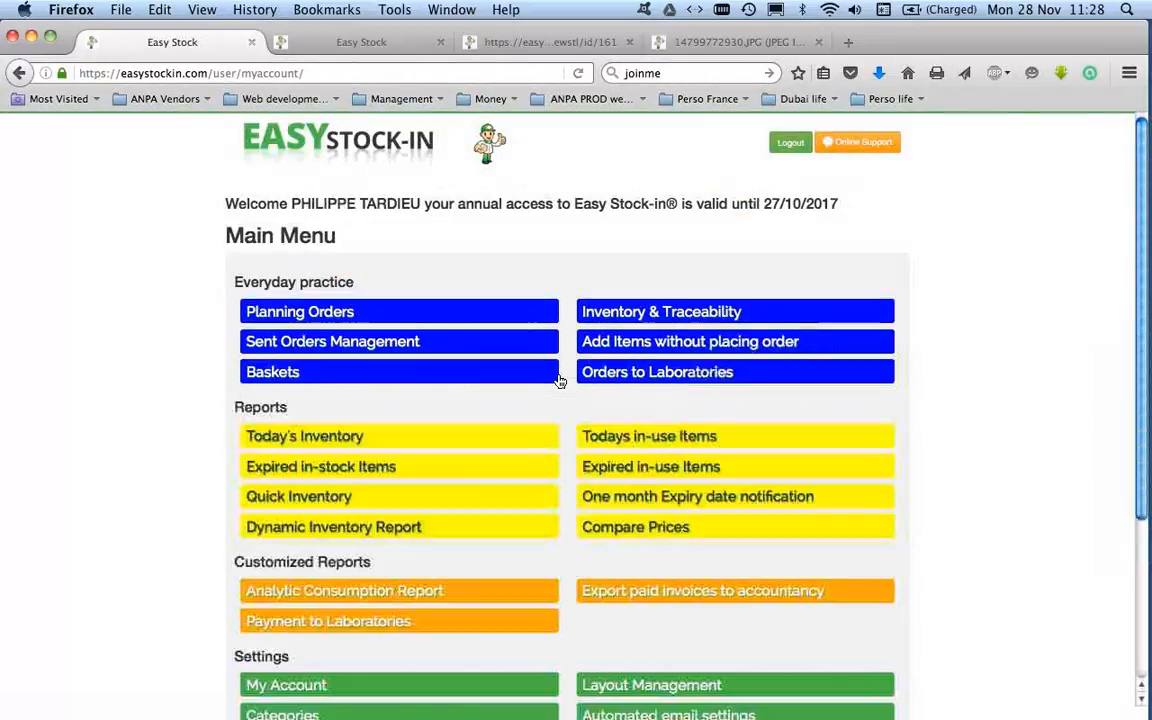
Review today's in-use items report, totalling AED 20,758.20, then return to the Main Menu
{"action": "left_click", "coordinate": [700, 444]}
{"action": "scroll", "coordinate": [700, 444], "scroll_direction": "down", "scroll_amount": 5}
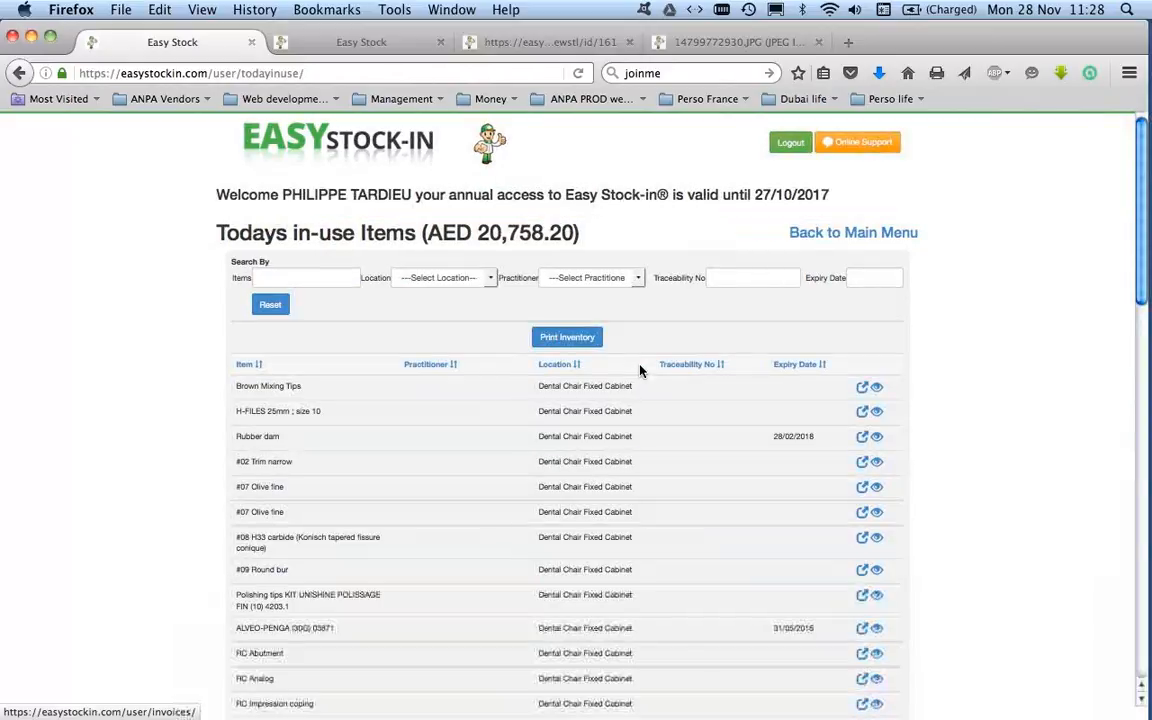
{"action": "scroll", "coordinate": [679, 416], "scroll_direction": "down", "scroll_amount": 1}
{"action": "scroll", "coordinate": [679, 416], "scroll_direction": "down", "scroll_amount": 8}
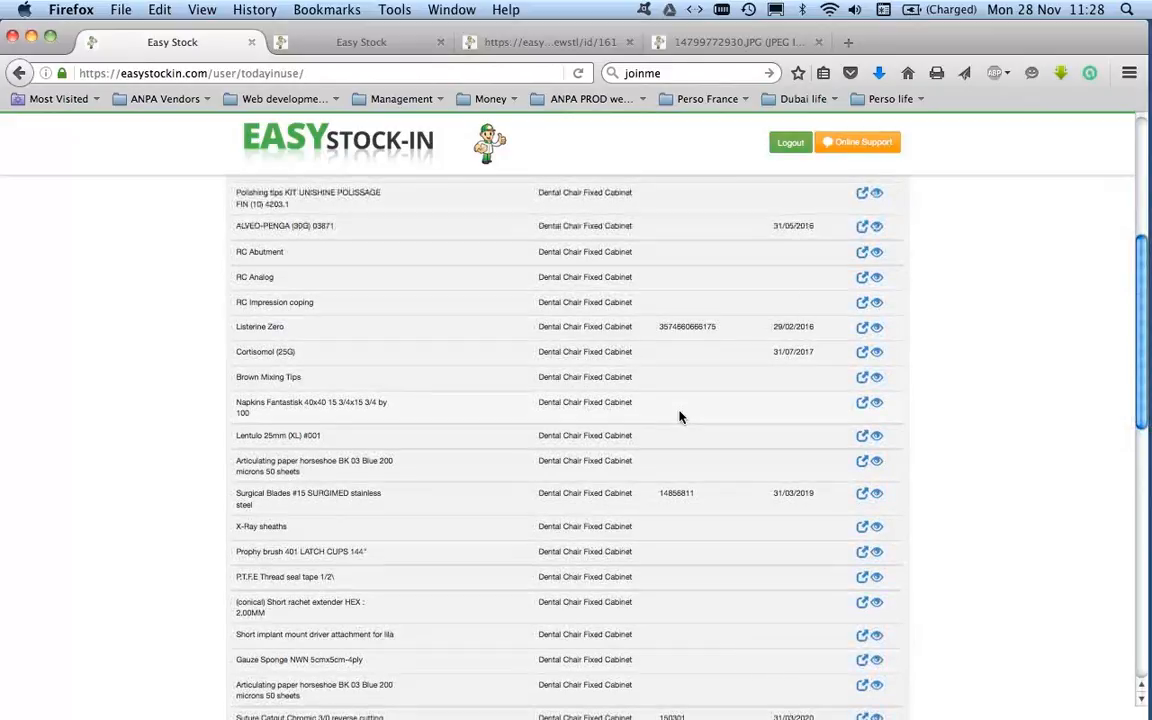
{"action": "scroll", "coordinate": [679, 416], "scroll_direction": "up", "scroll_amount": 9}
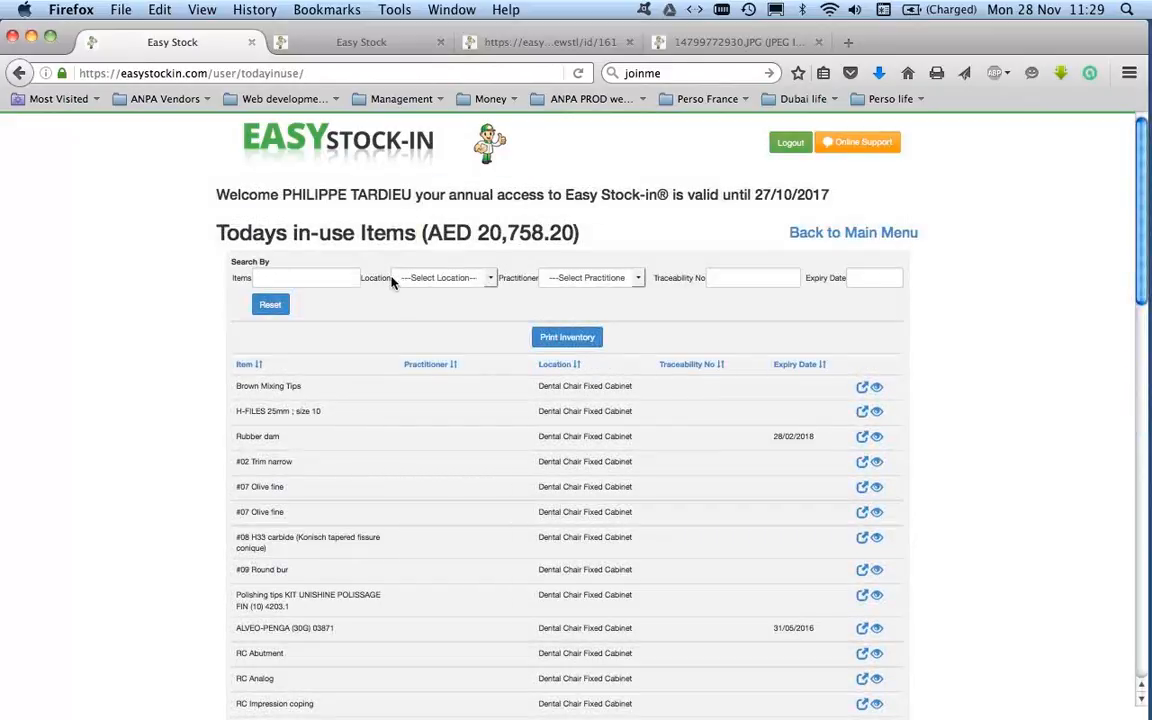
{"action": "left_click", "coordinate": [819, 236]}
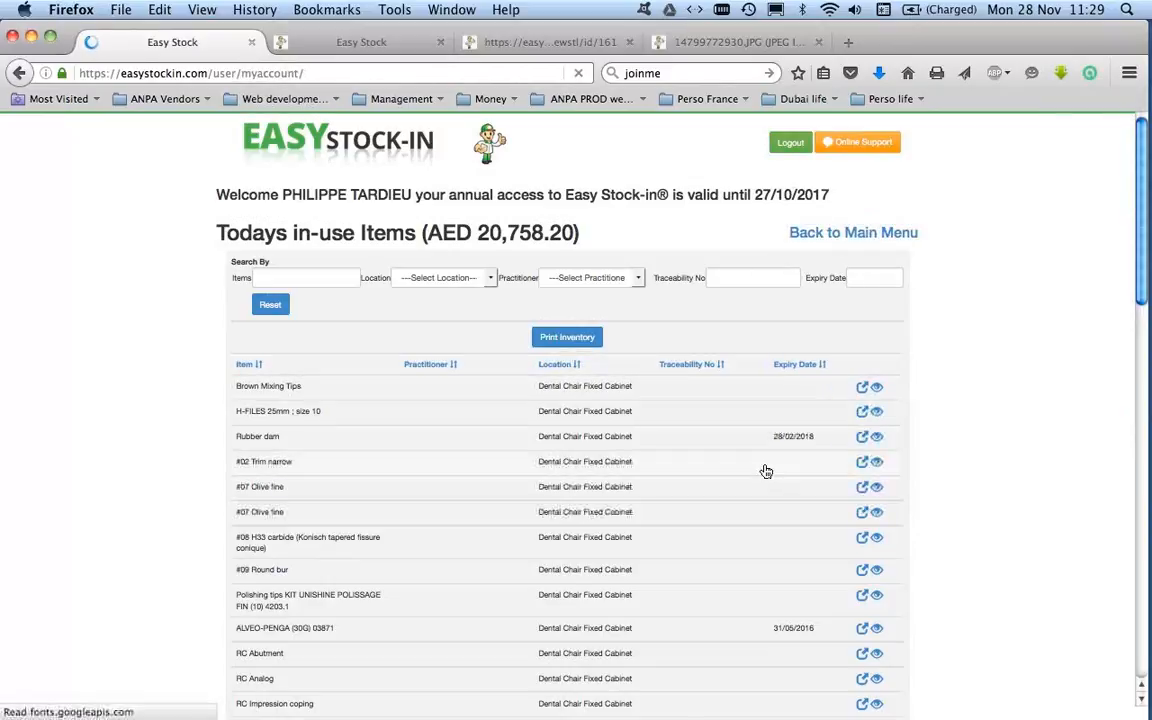
Export this month's paid invoices to Excel, save invoices.xls, and minimise Firefox
{"action": "left_click", "coordinate": [656, 593]}
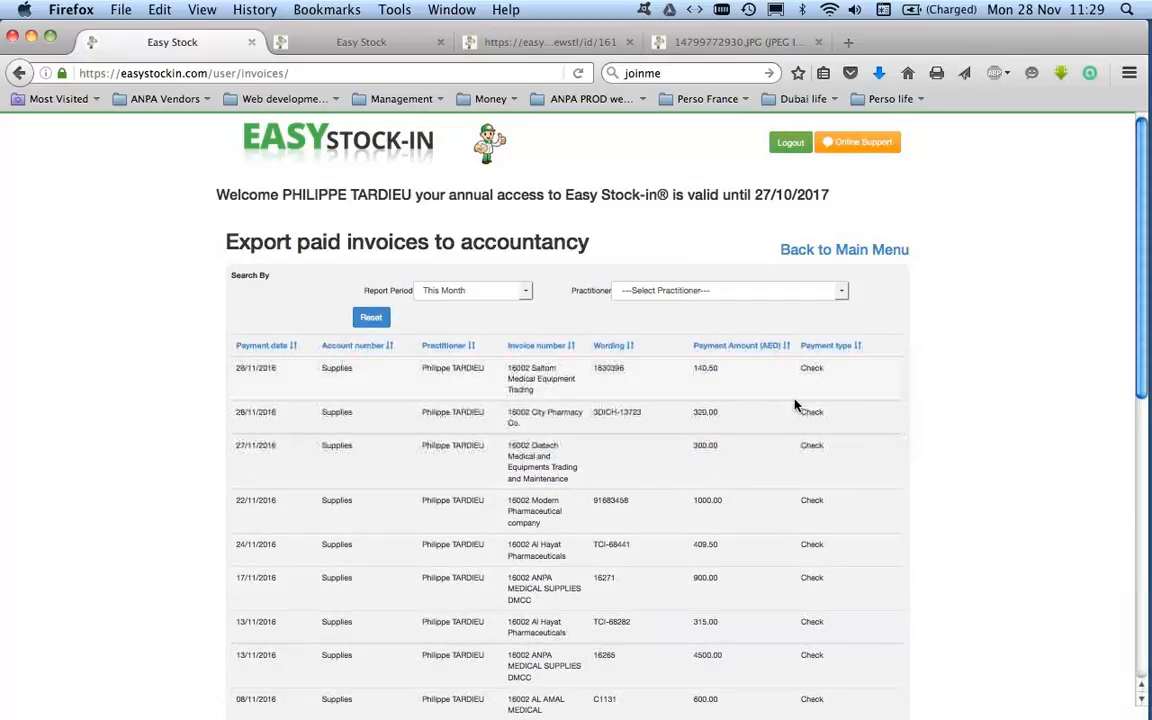
{"action": "scroll", "coordinate": [940, 375], "scroll_direction": "down", "scroll_amount": 5}
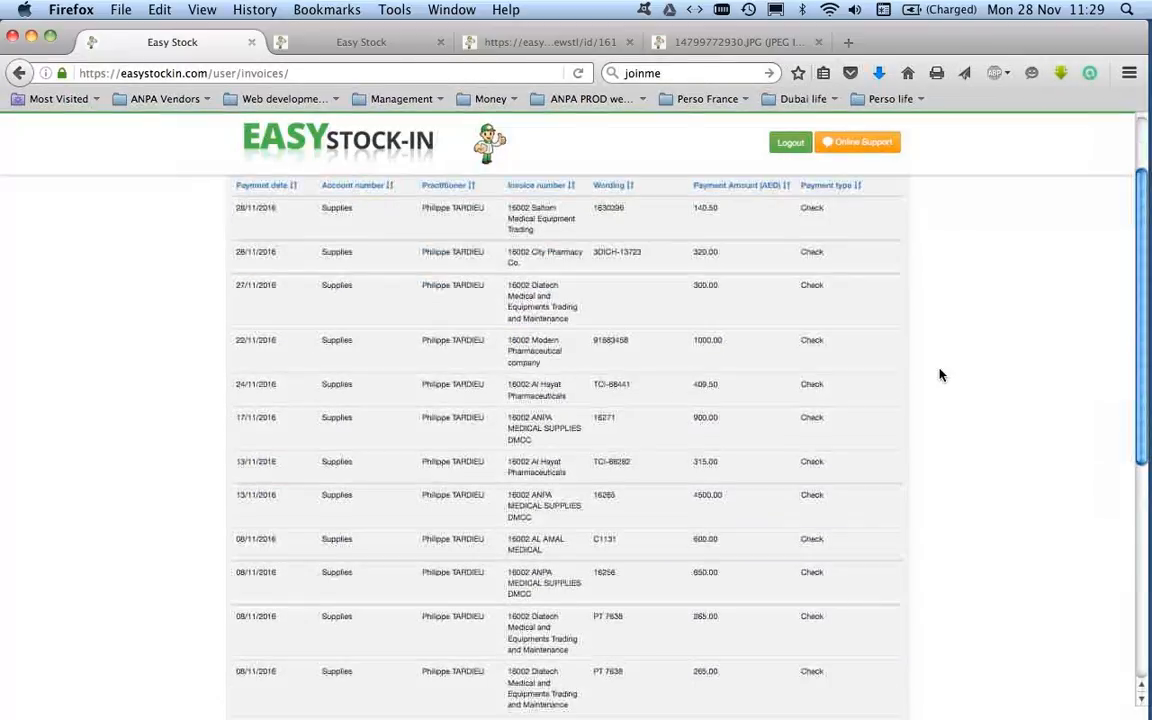
{"action": "scroll", "coordinate": [940, 375], "scroll_direction": "down", "scroll_amount": 1}
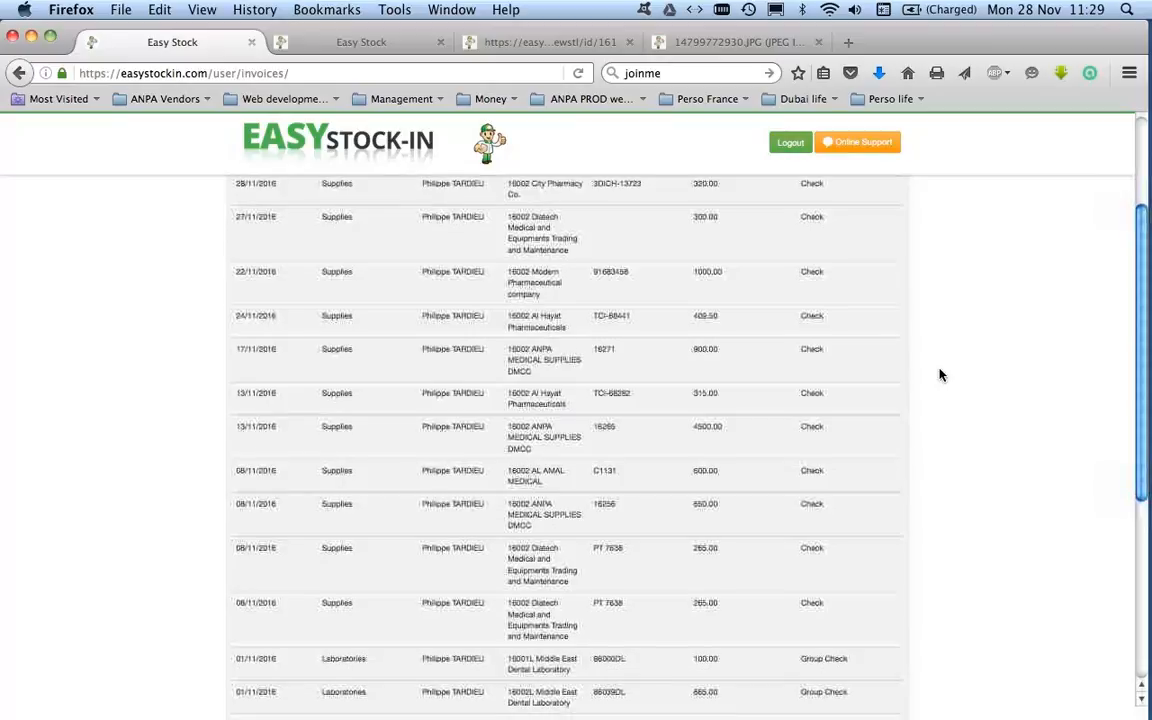
{"action": "scroll", "coordinate": [940, 375], "scroll_direction": "down", "scroll_amount": 8}
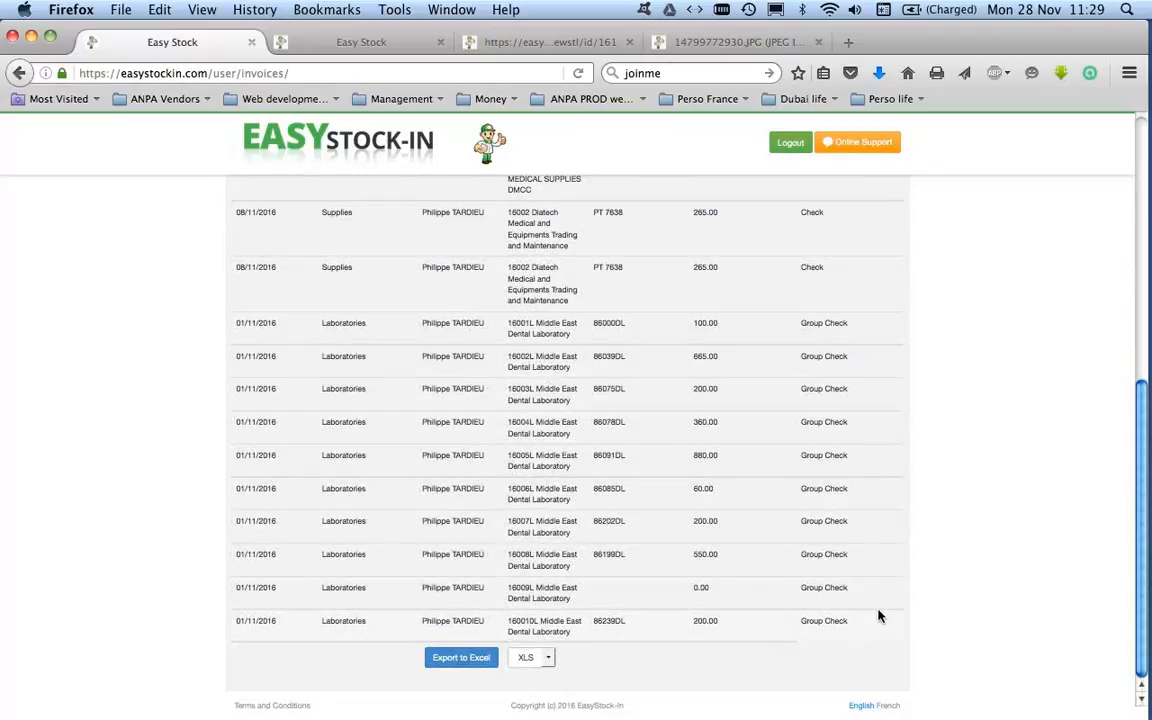
{"action": "scroll", "coordinate": [879, 616], "scroll_direction": "up", "scroll_amount": 3}
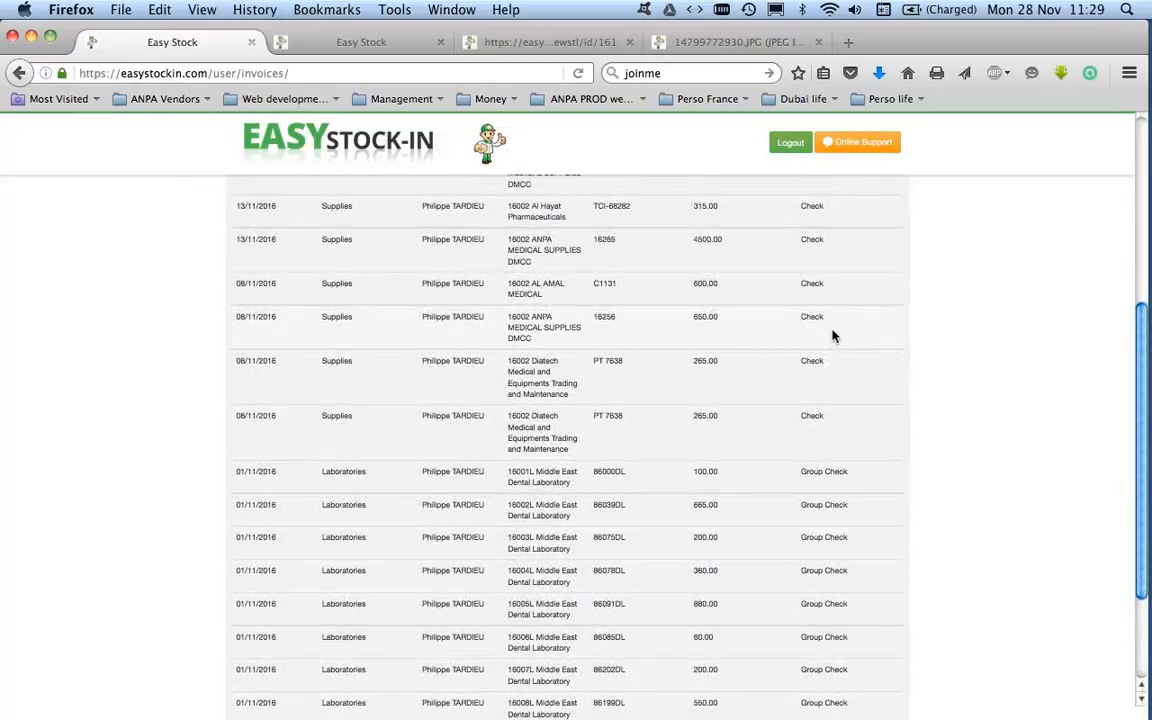
{"action": "scroll", "coordinate": [833, 336], "scroll_direction": "up", "scroll_amount": 2}
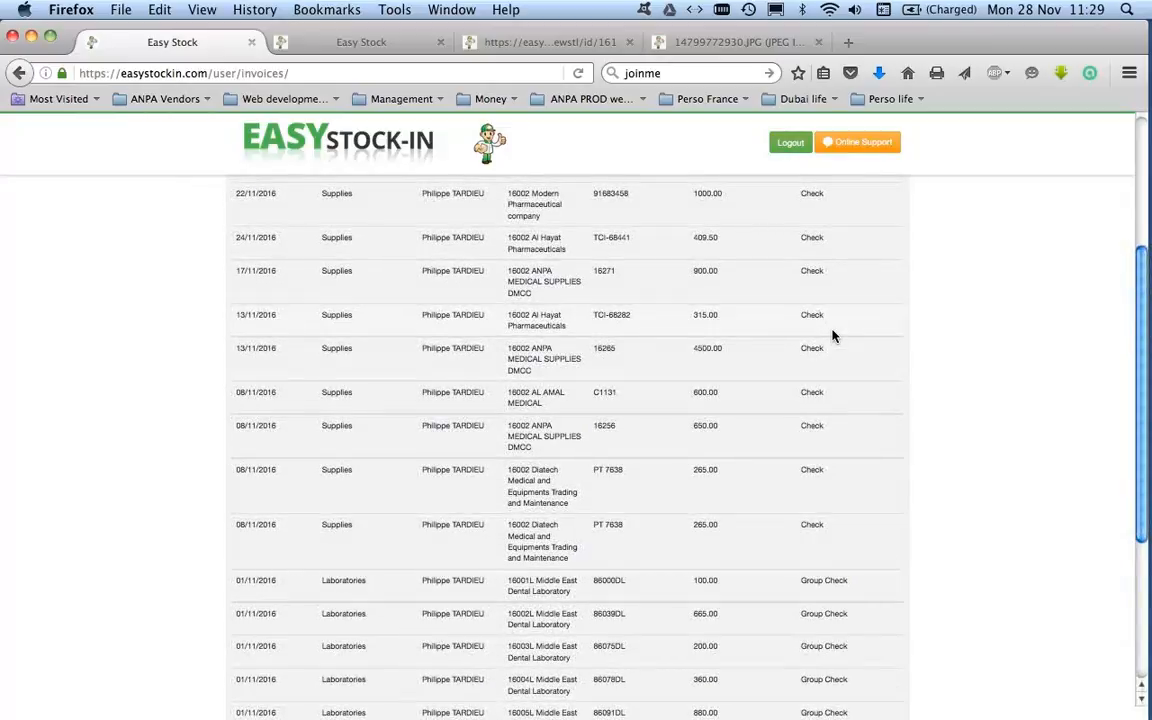
{"action": "scroll", "coordinate": [833, 336], "scroll_direction": "down", "scroll_amount": 5}
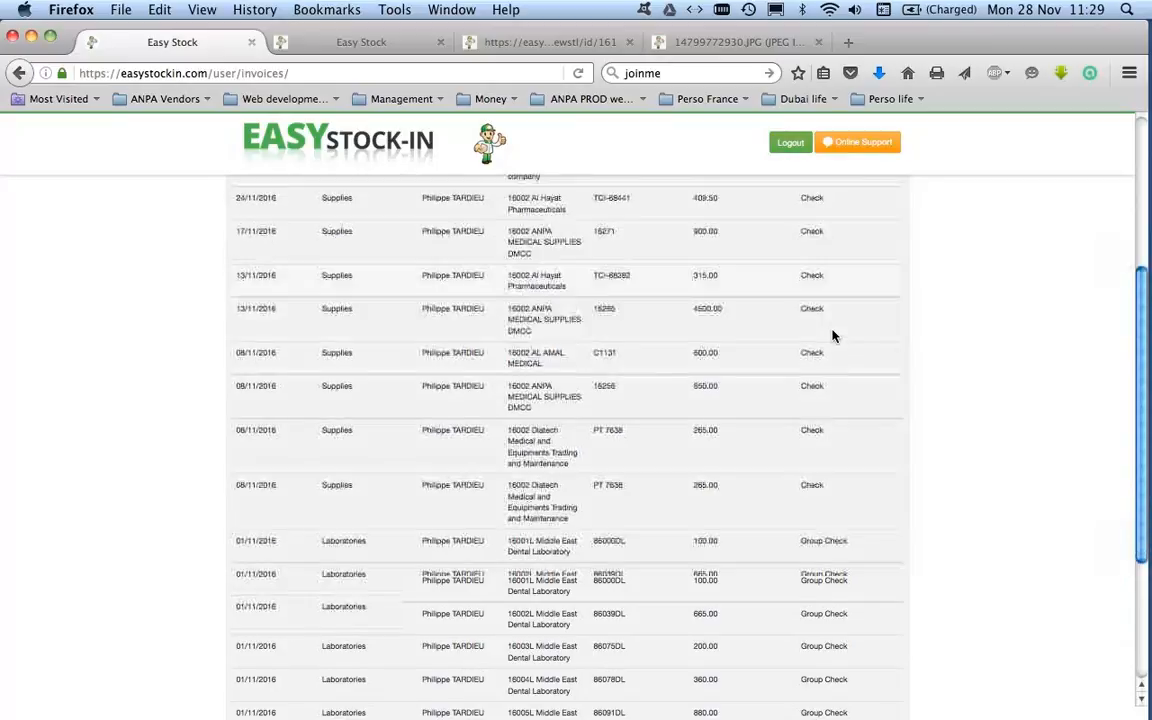
{"action": "left_click", "coordinate": [459, 659]}
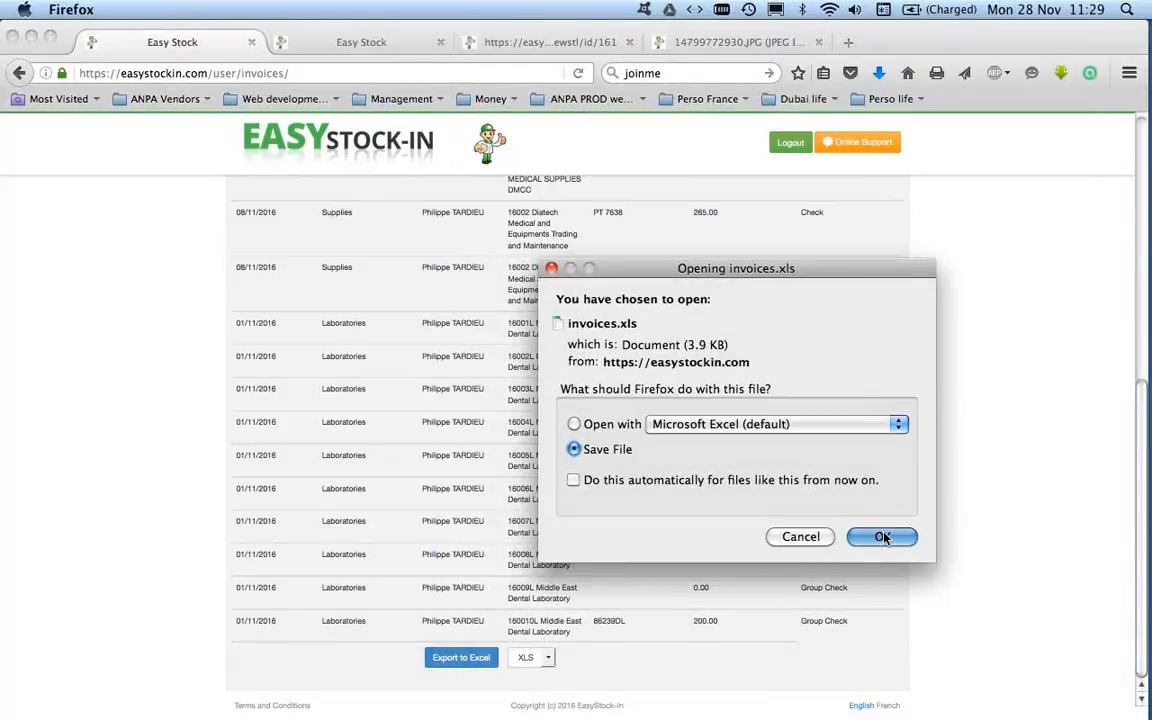
{"action": "left_click", "coordinate": [883, 538]}
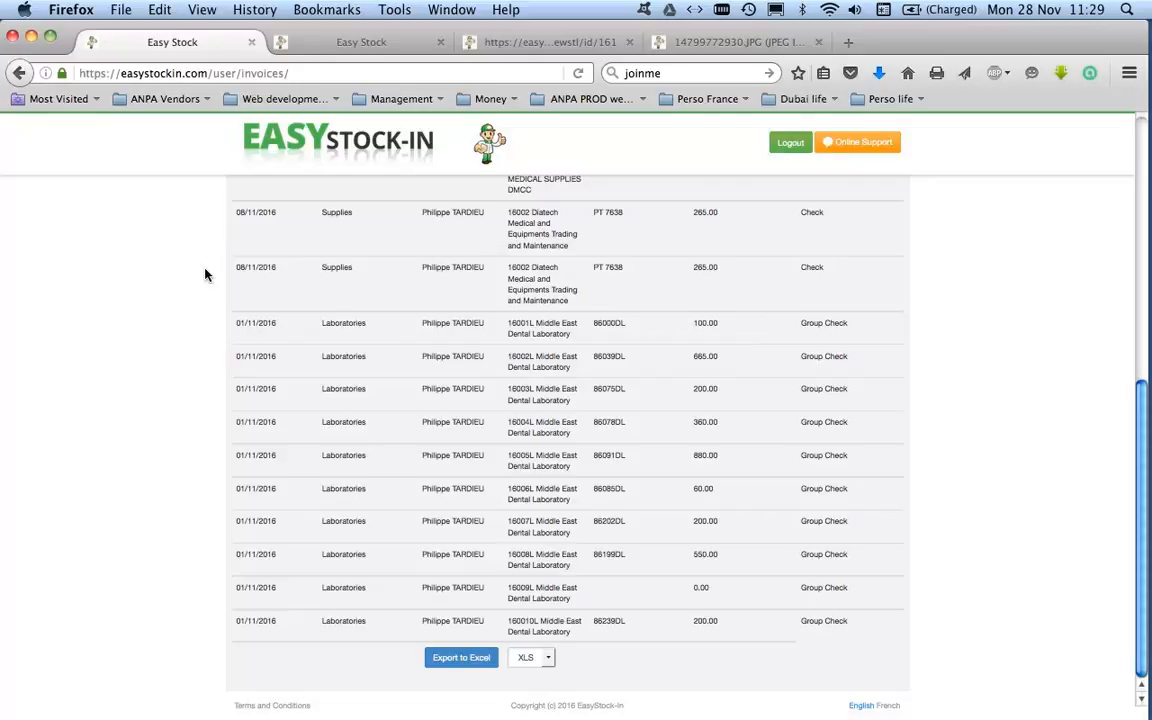
{"action": "left_click", "coordinate": [31, 37]}
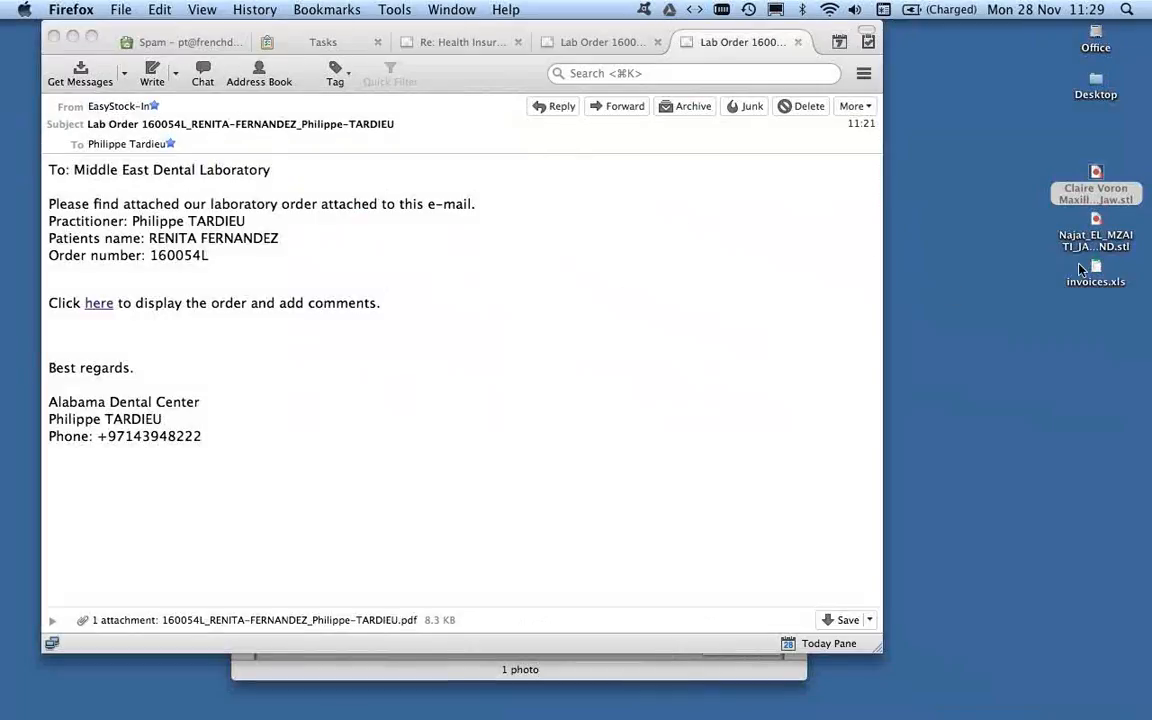
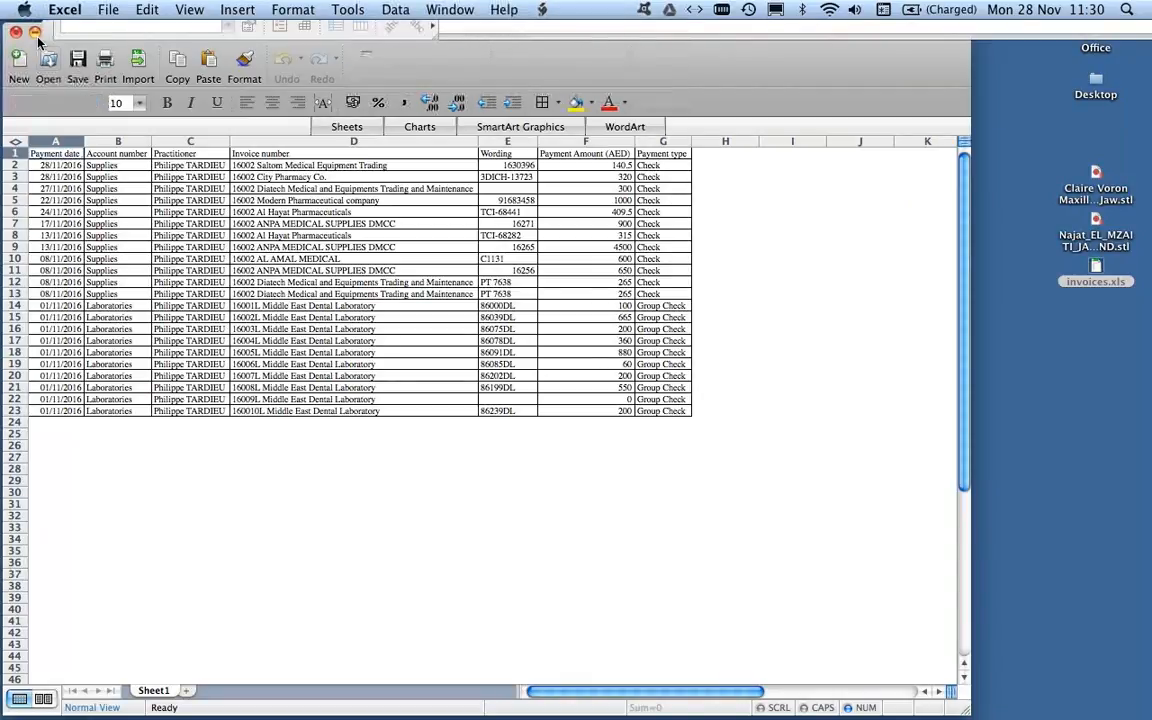
Save the invoices workbook with its 22 payment records, then close its window
{"action": "left_click", "coordinate": [79, 64]}
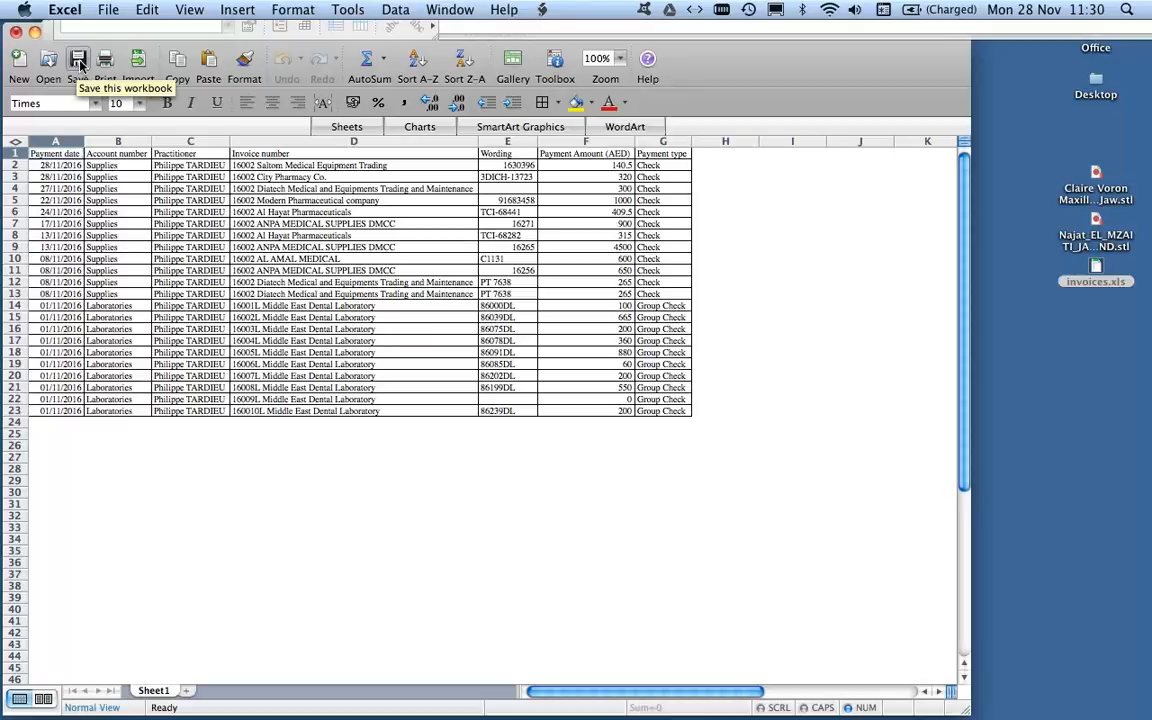
{"action": "left_click", "coordinate": [16, 33]}
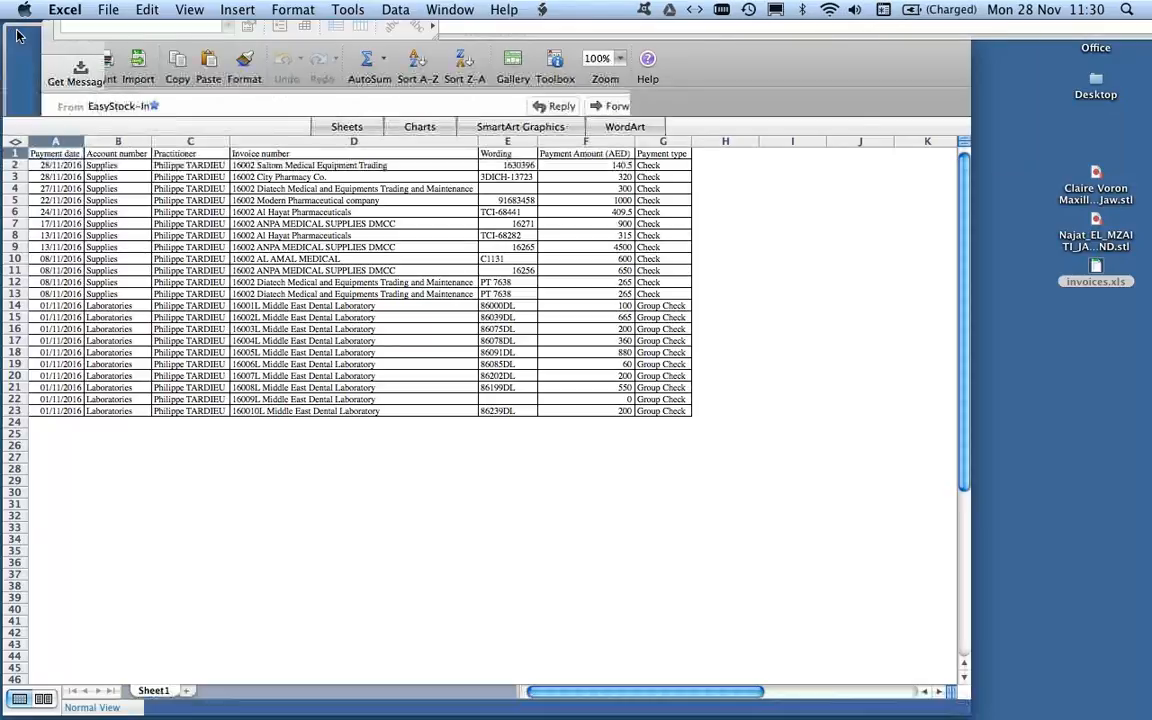
Use Exposé (F3) to bring the Photo Booth live camera window to the front
{"action": "key", "text": "F3"}
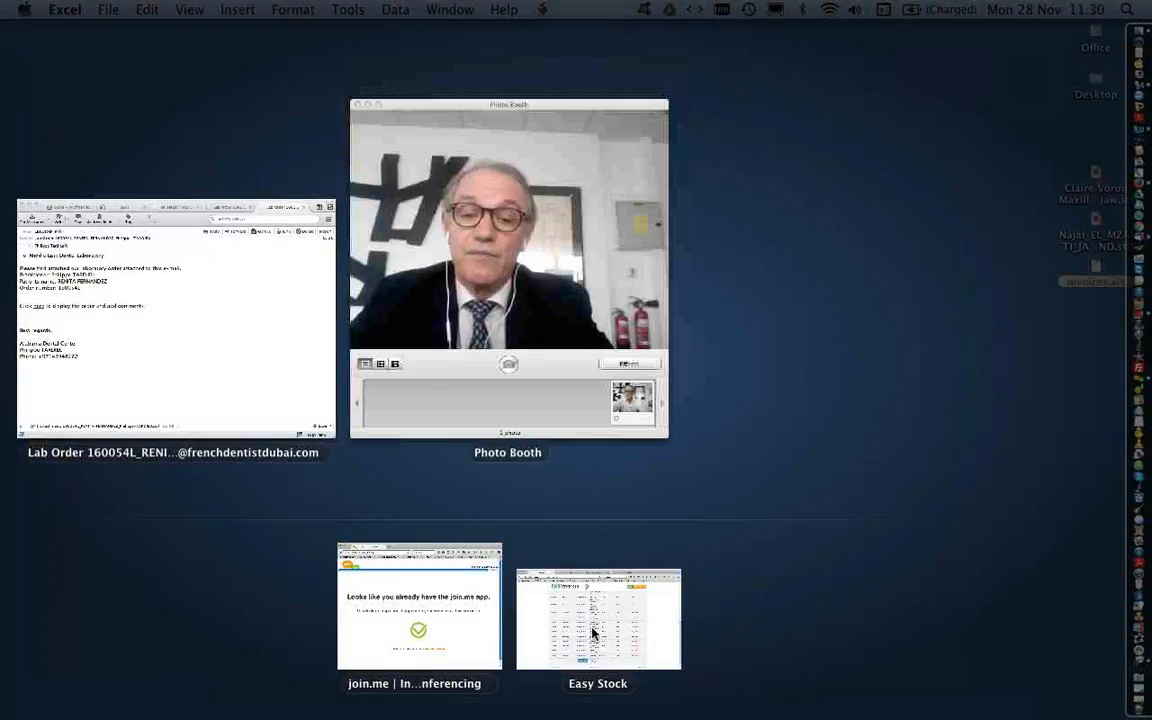
{"action": "left_click", "coordinate": [513, 301]}
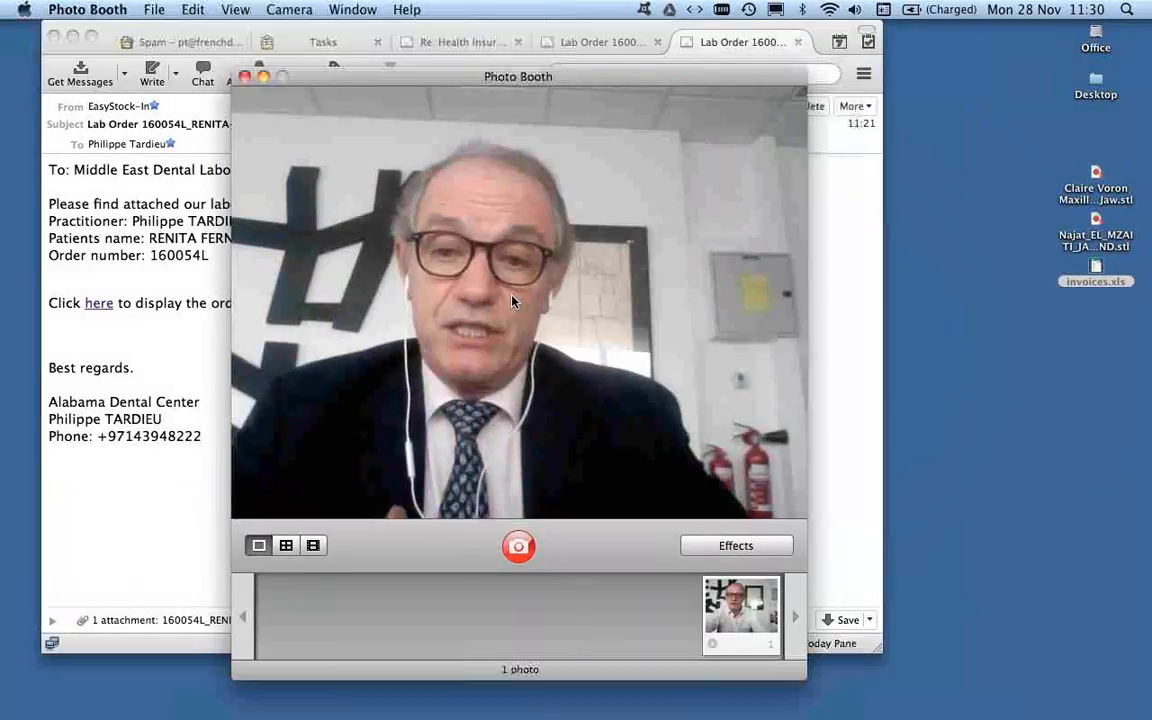